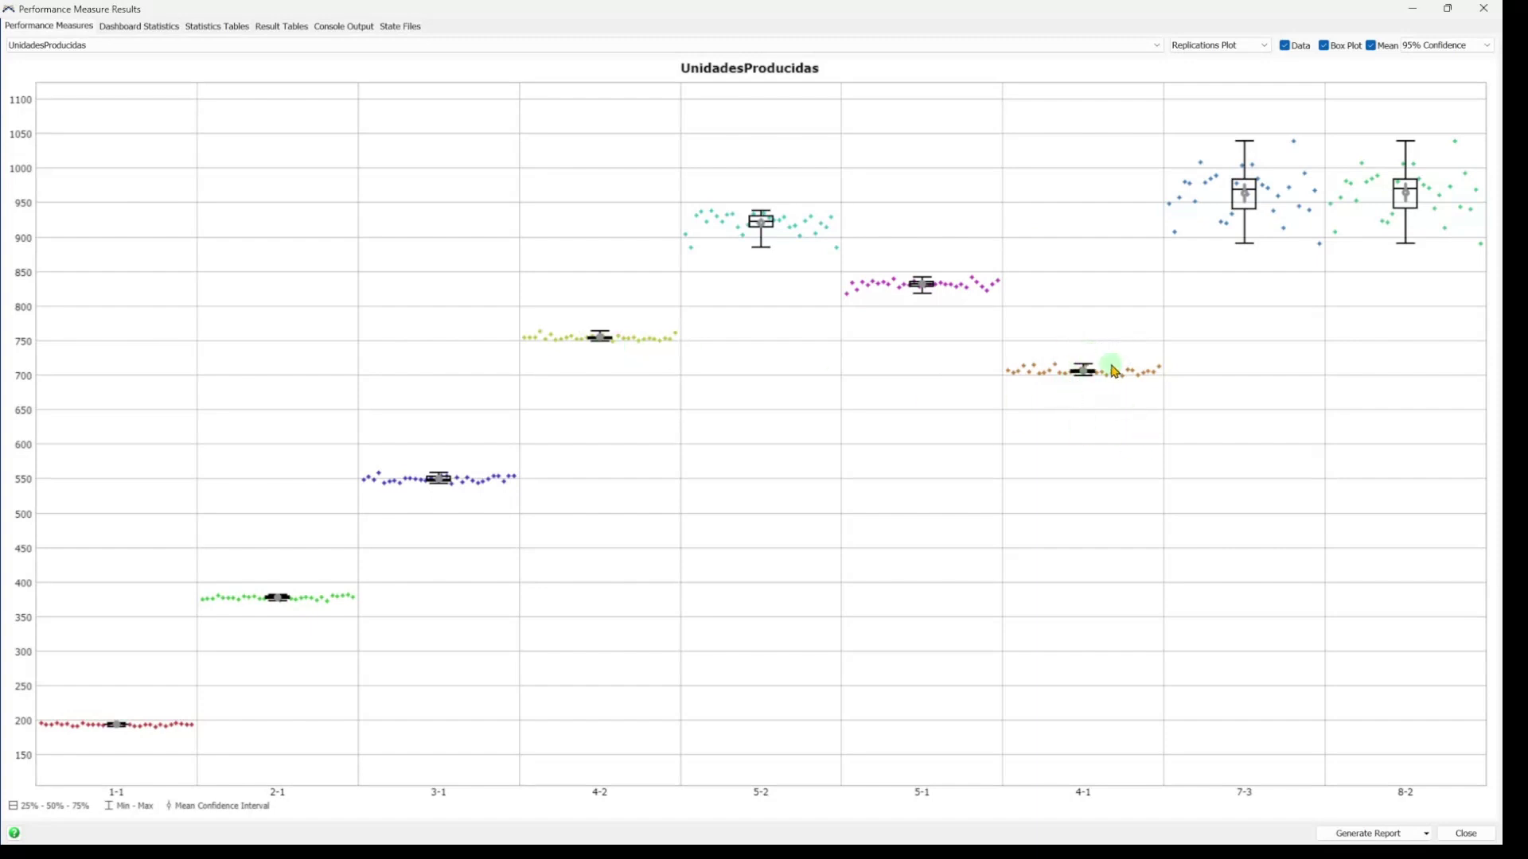
Step: Compare the UnidadesProducidas box plots of scenarios 7-3 and 8-2 and close the results window
mouse_move(1245, 200)
mouse_move(1409, 197)
mouse_move(1409, 231)
click(1483, 7)
Step: Add an Optimization job to the Experimenter and name it OptQuest
click(314, 232)
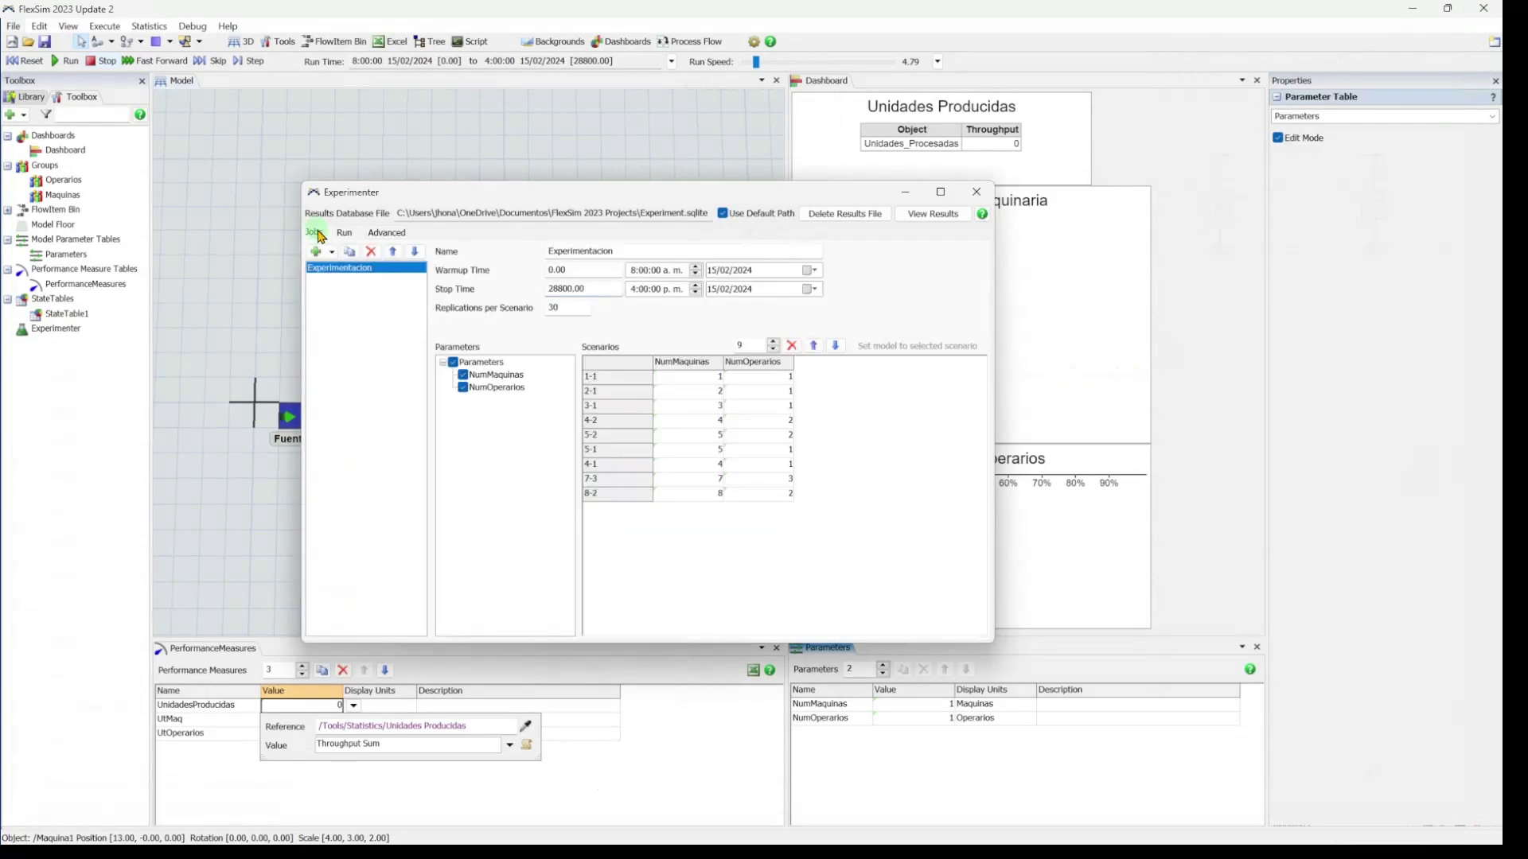
click(332, 253)
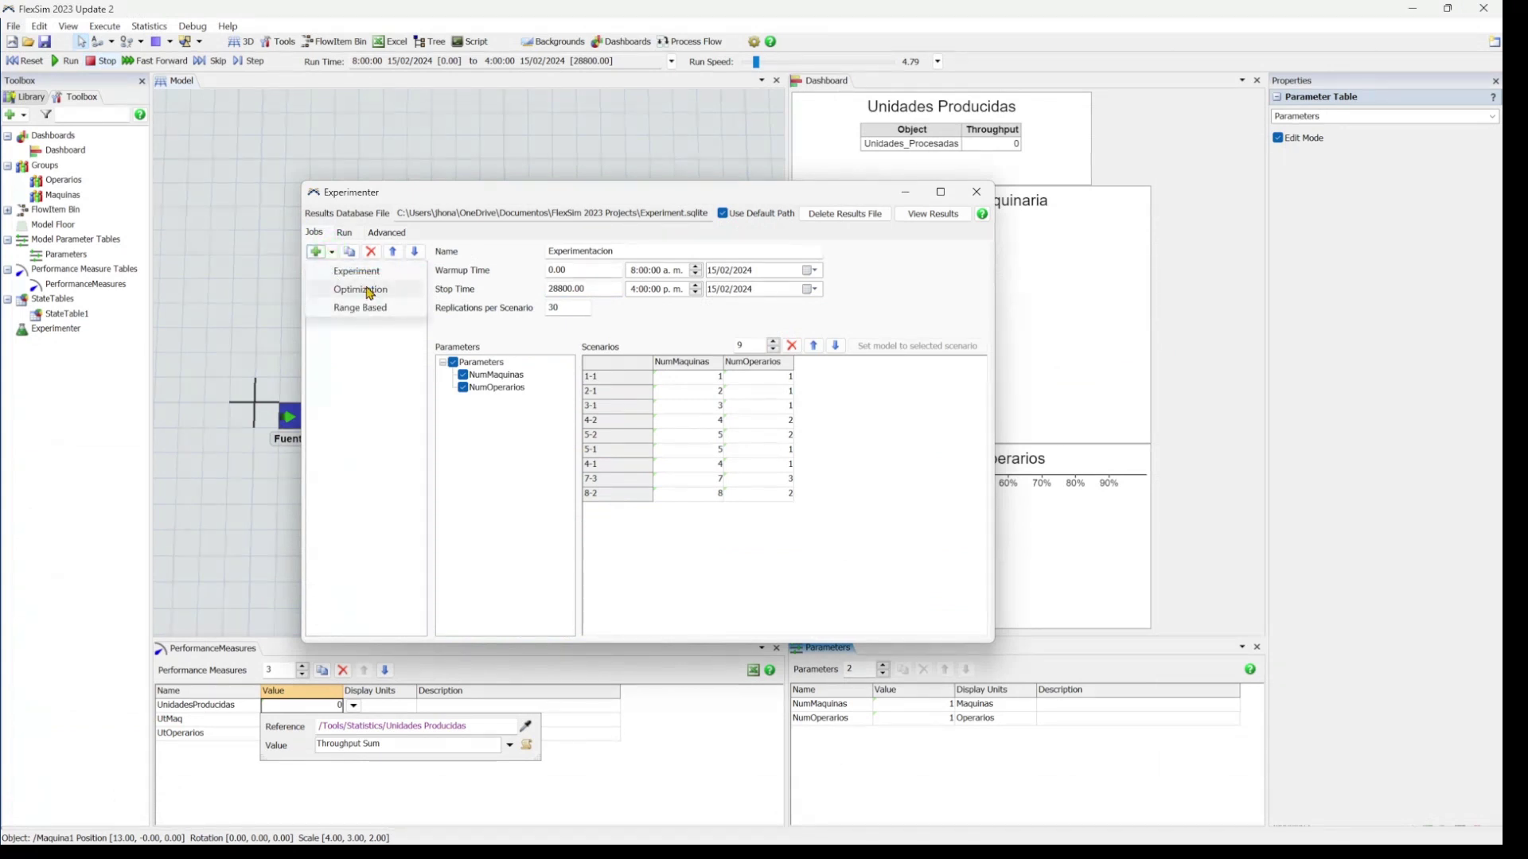
click(323, 256)
click(323, 256)
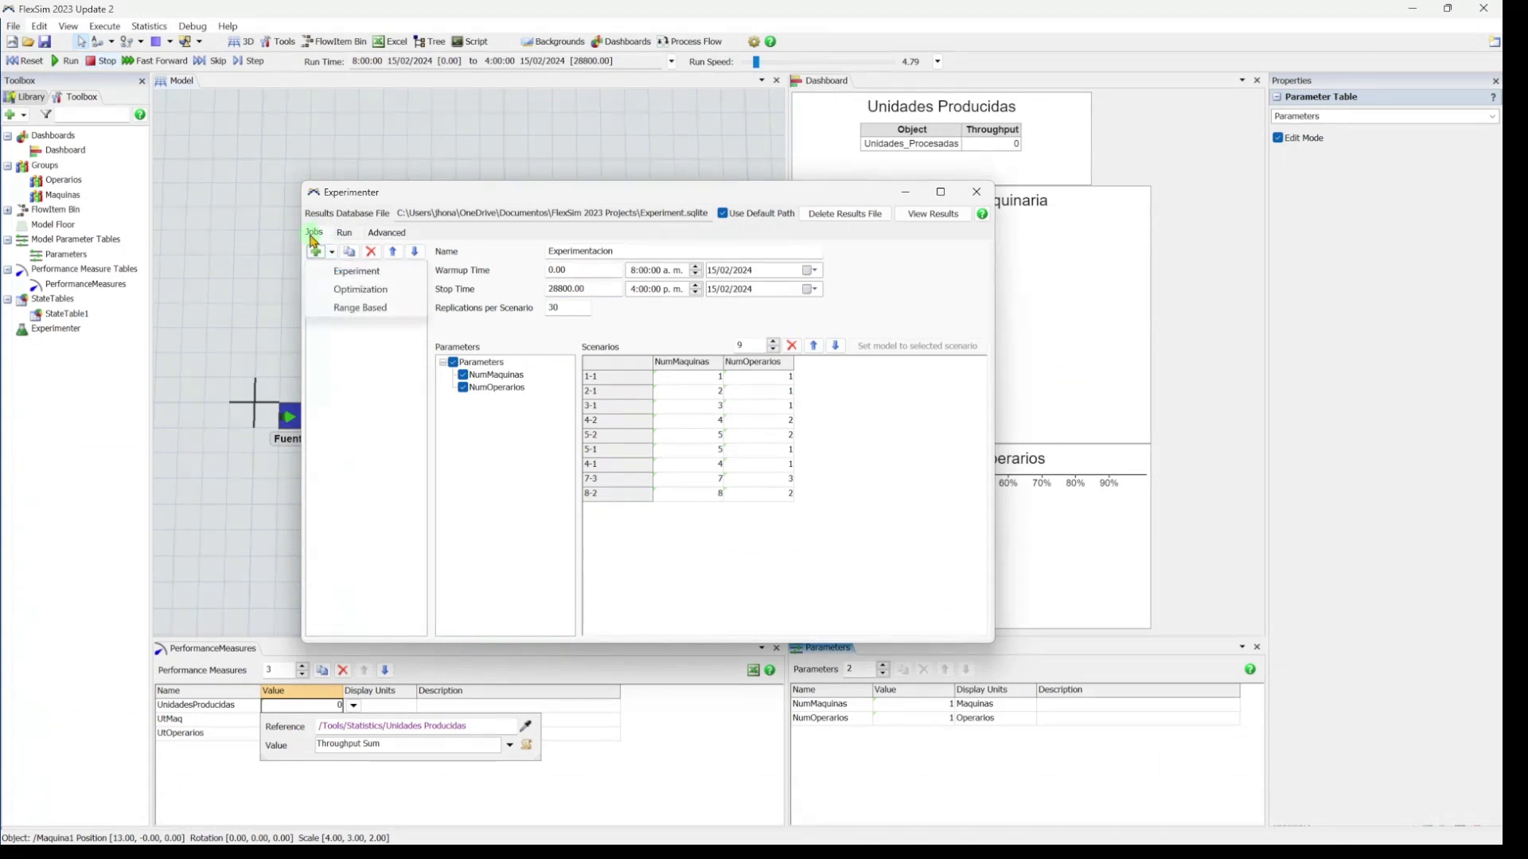
click(367, 295)
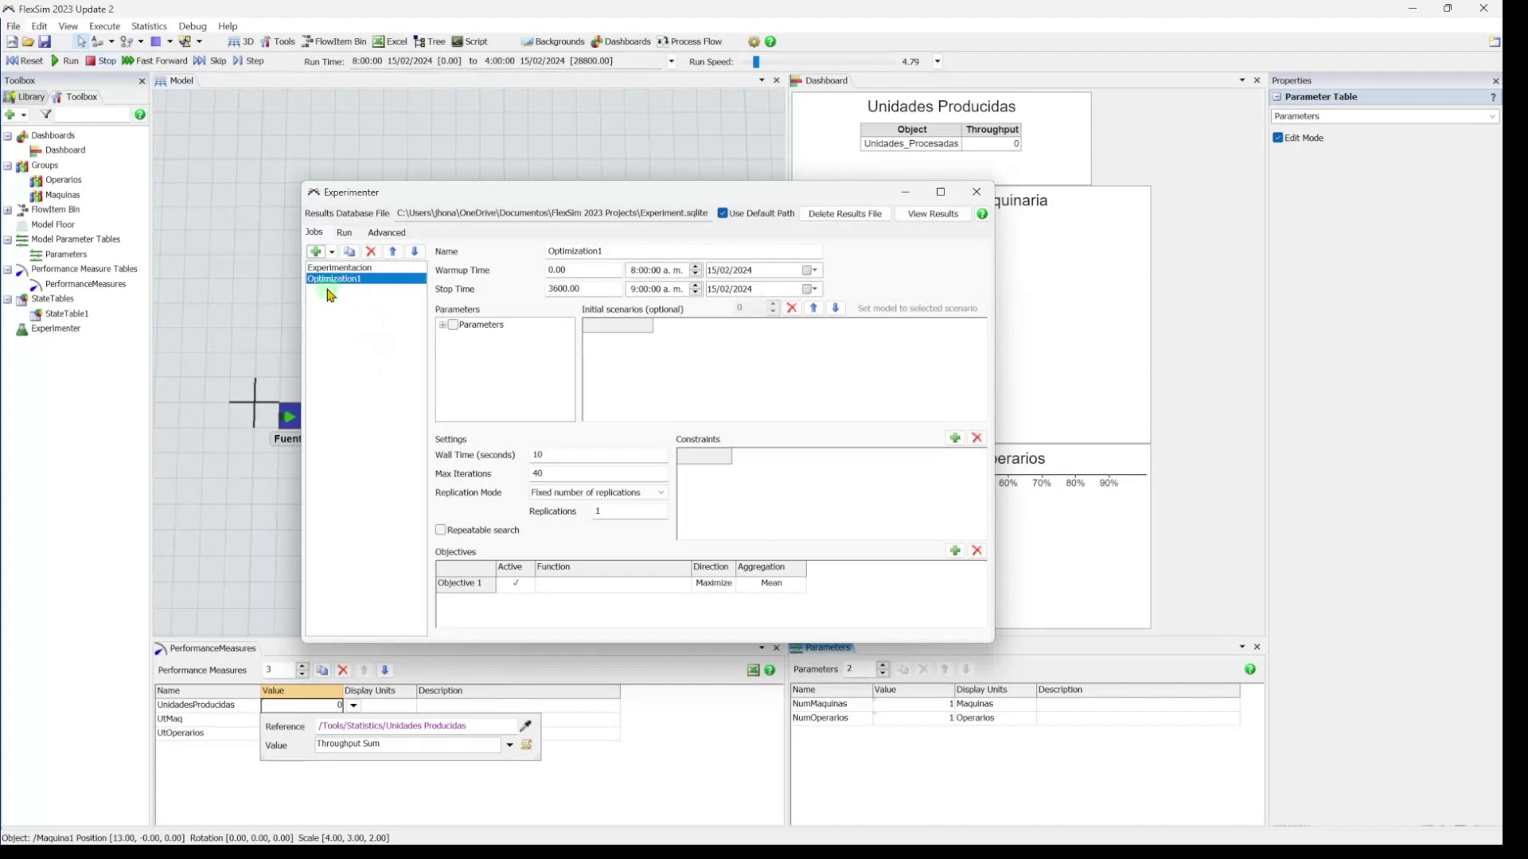
drag(617, 252, 519, 255)
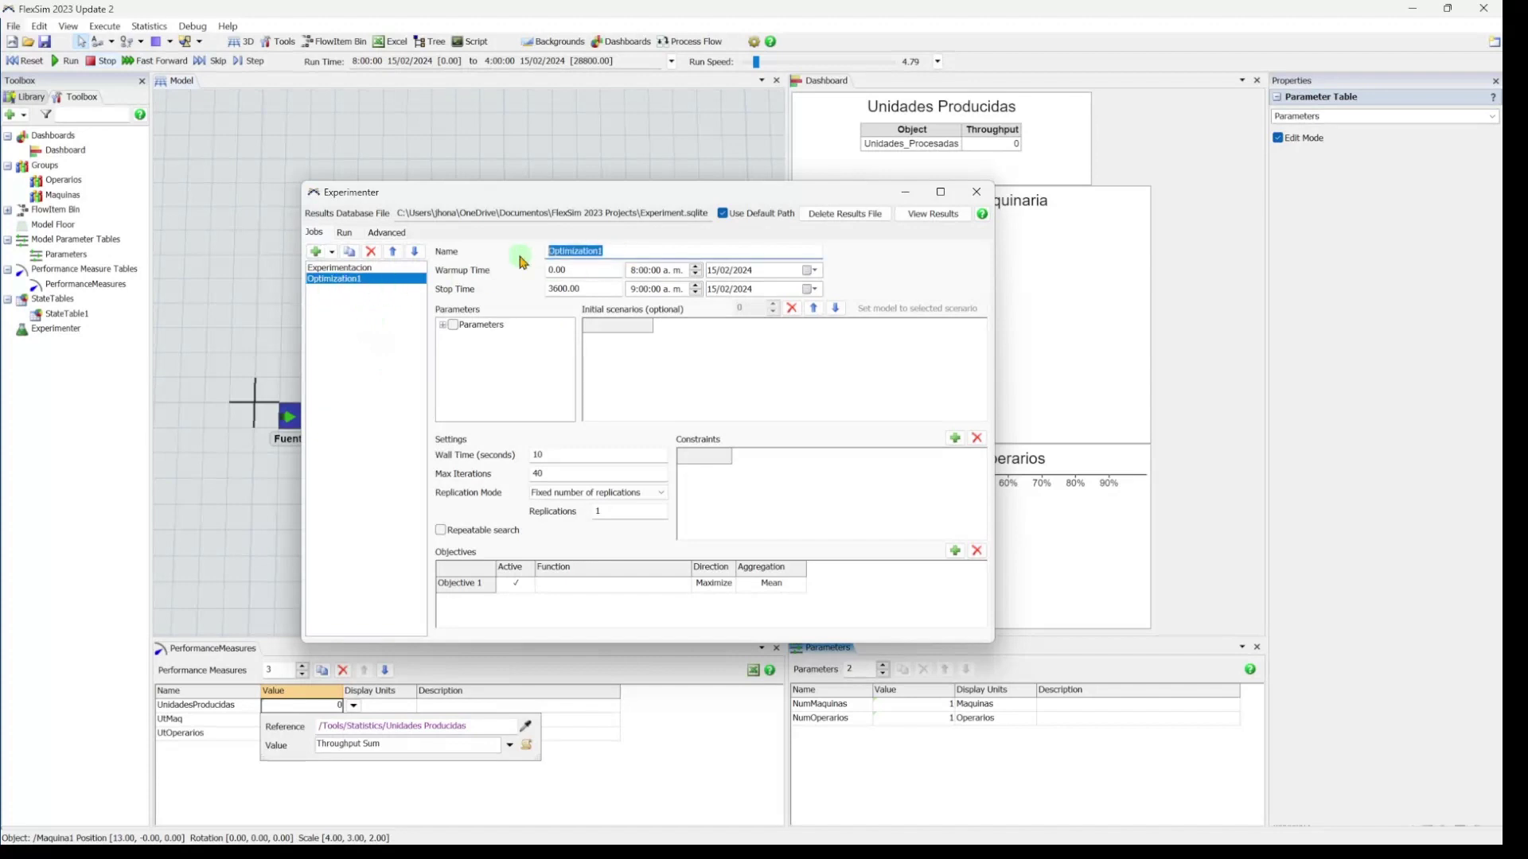
text(OptQuest)
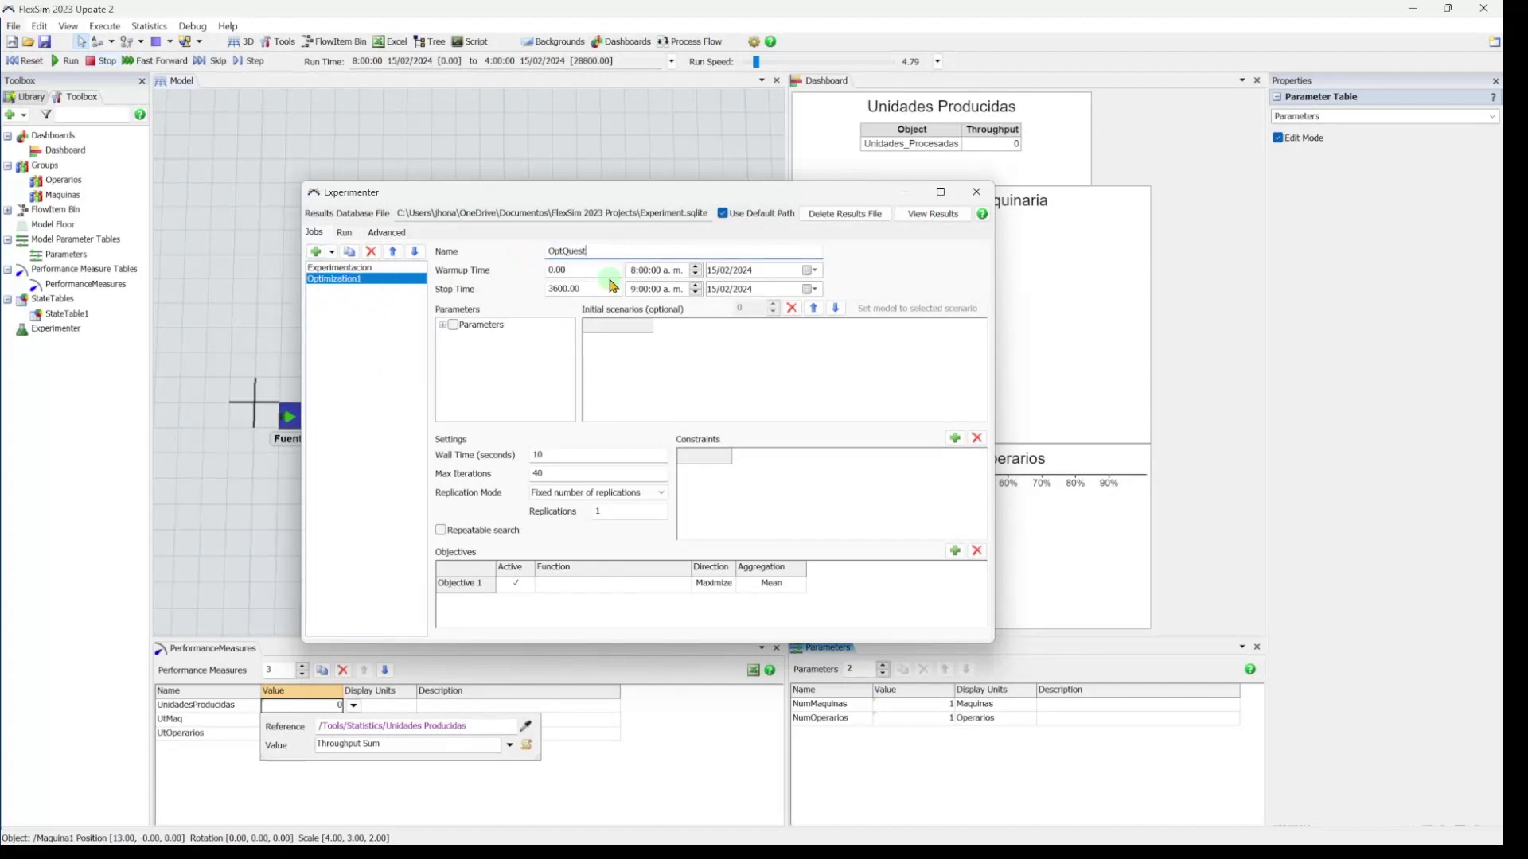
Step: Set the OptQuest job's stop time to 28800
click(585, 289)
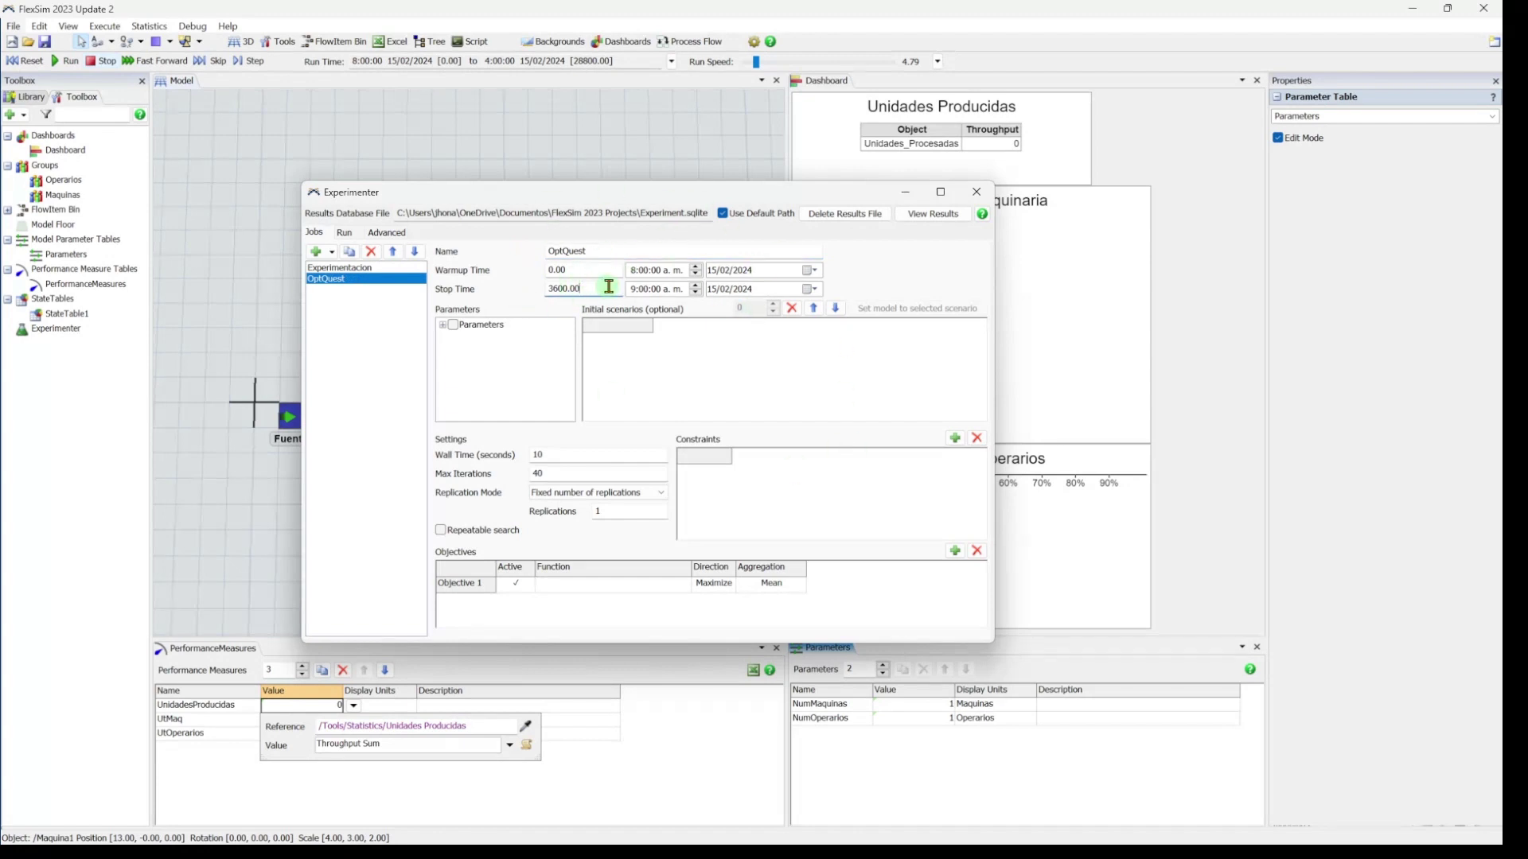
drag(583, 289, 546, 289)
text(28800)
key(Return)
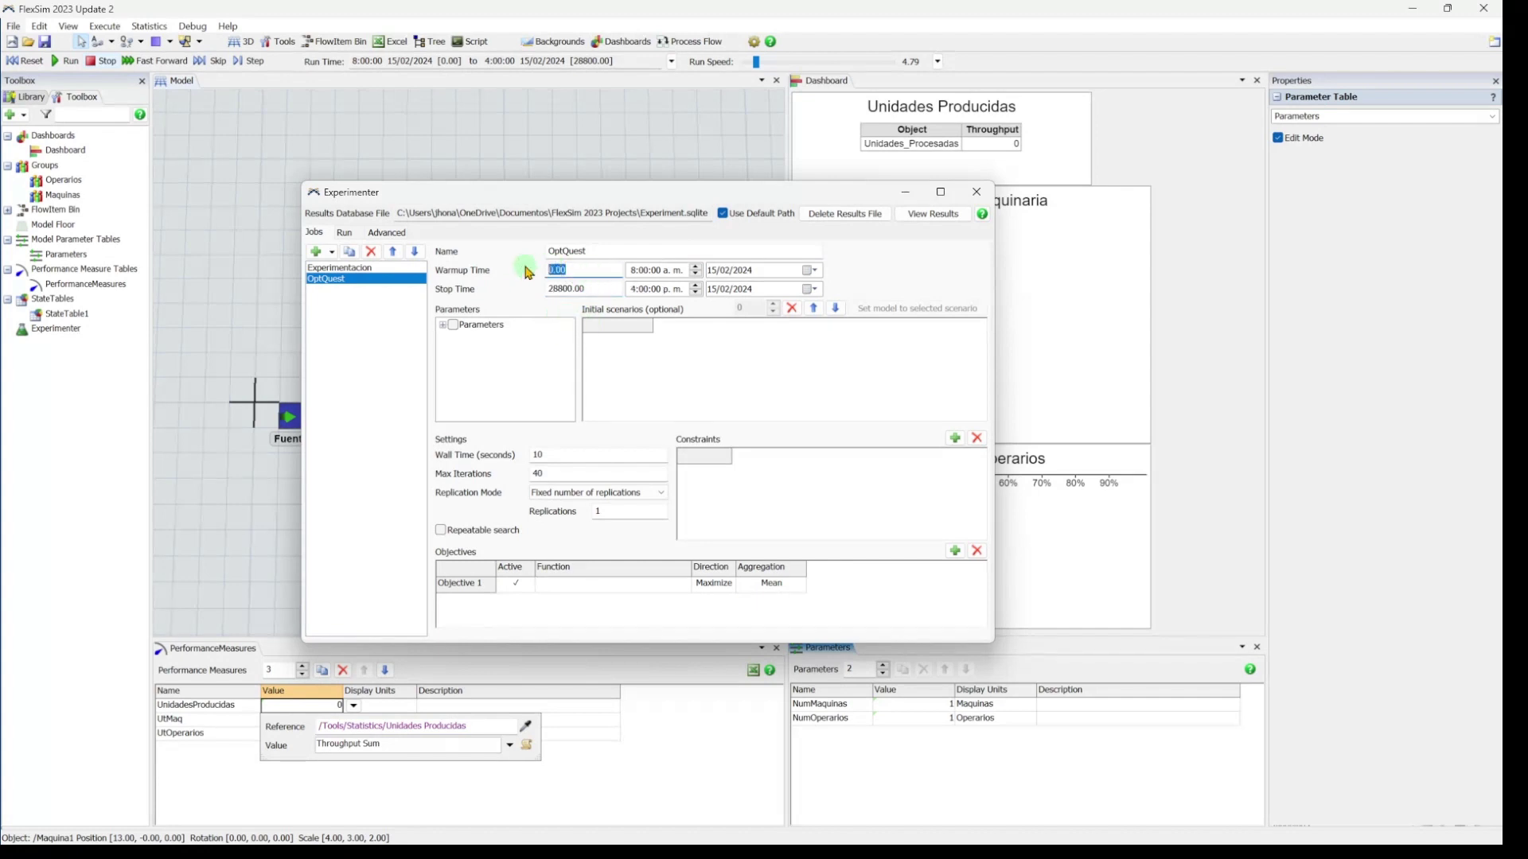
Step: Include the NumMaquinas and NumOperarios parameters in the optimization job
click(444, 326)
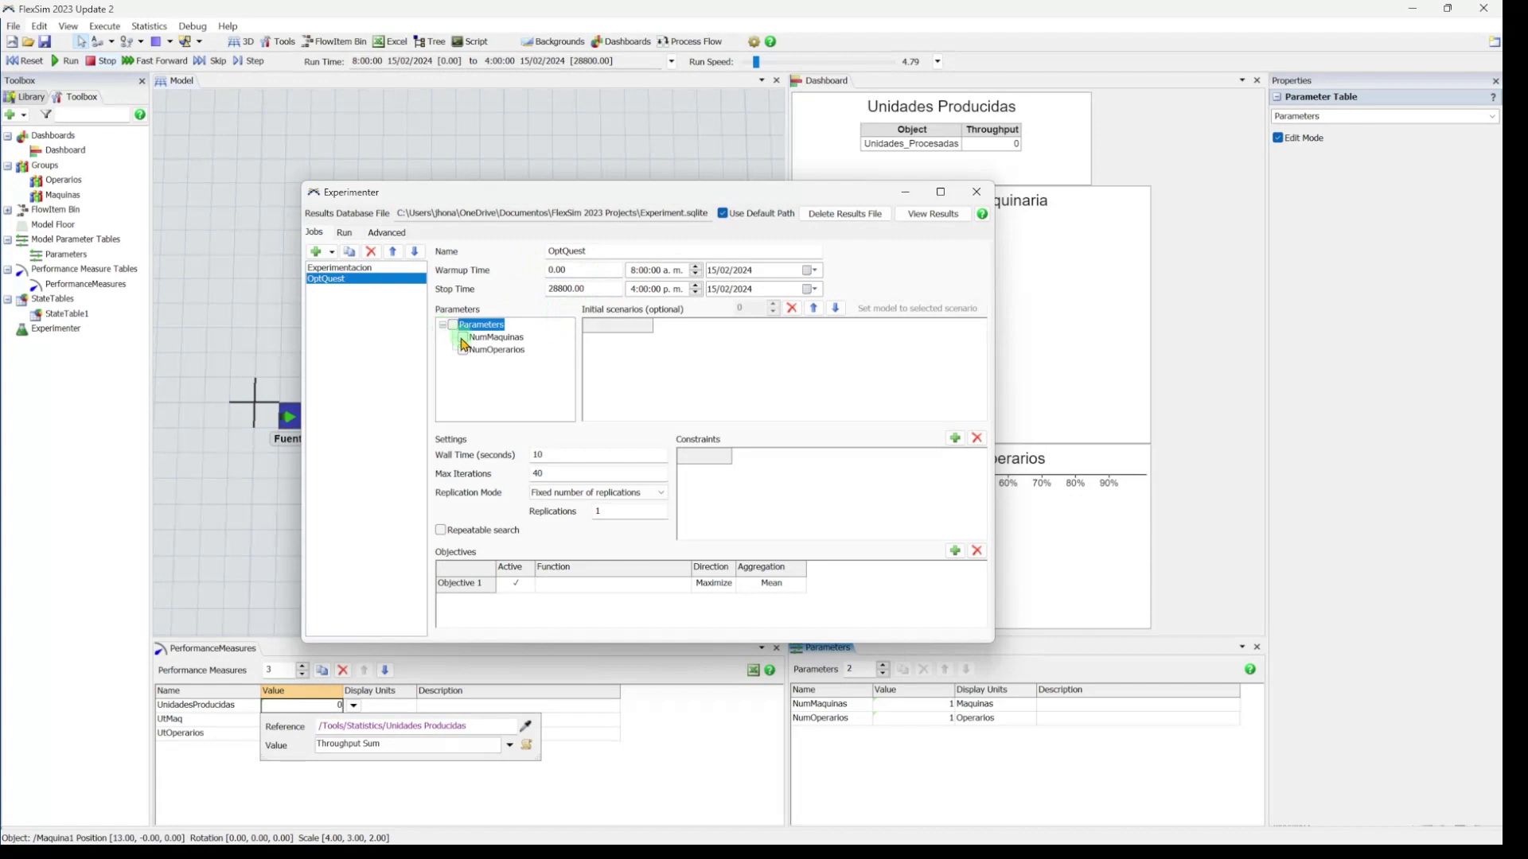
click(463, 339)
click(464, 351)
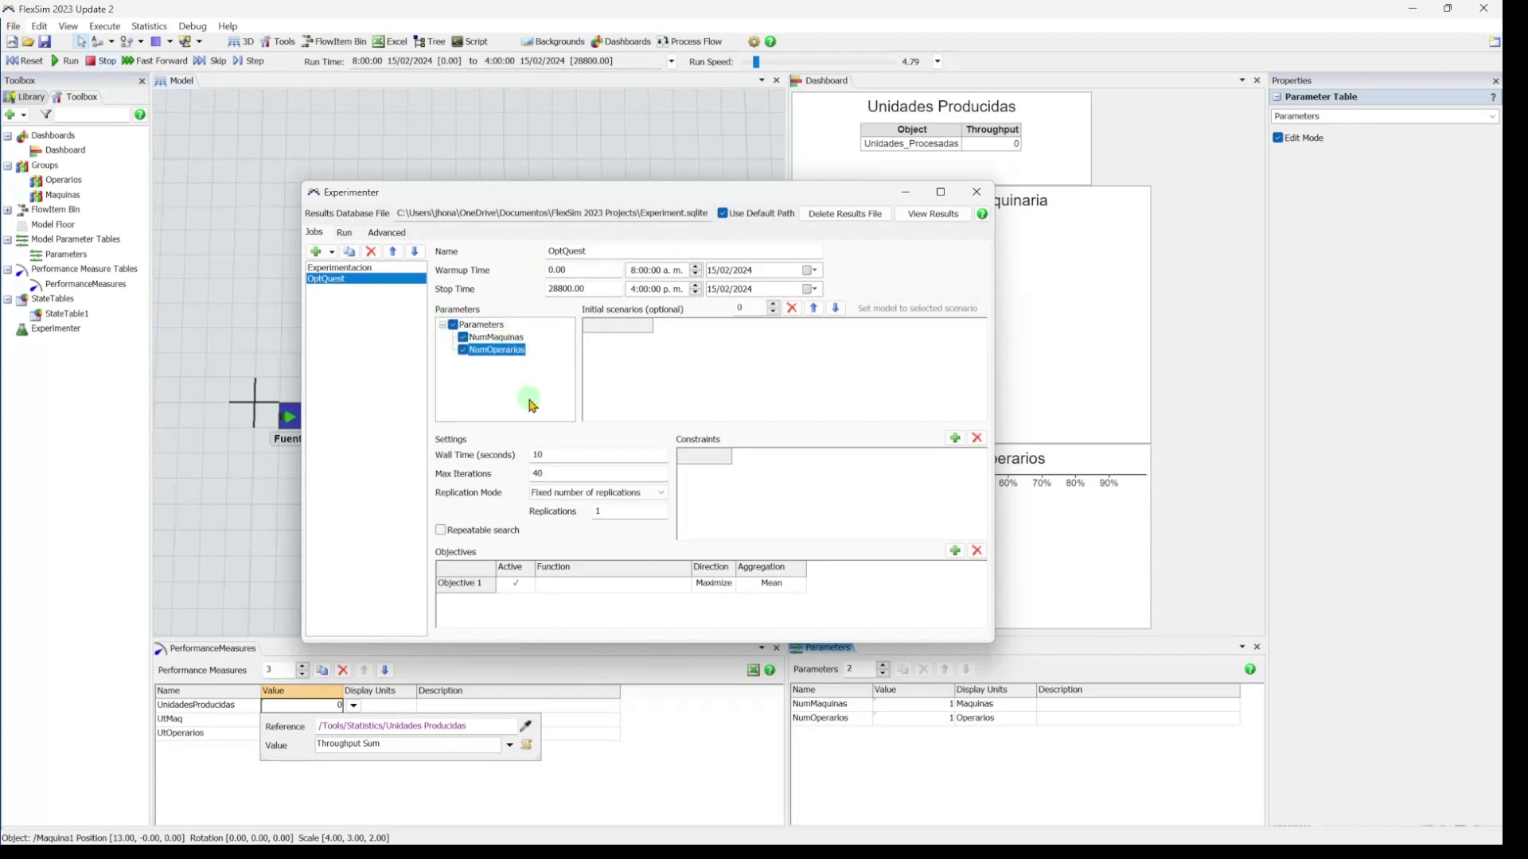
Step: Set the optimization's wall time to 0 seconds and its maximum iterations to 100
double_click(537, 455)
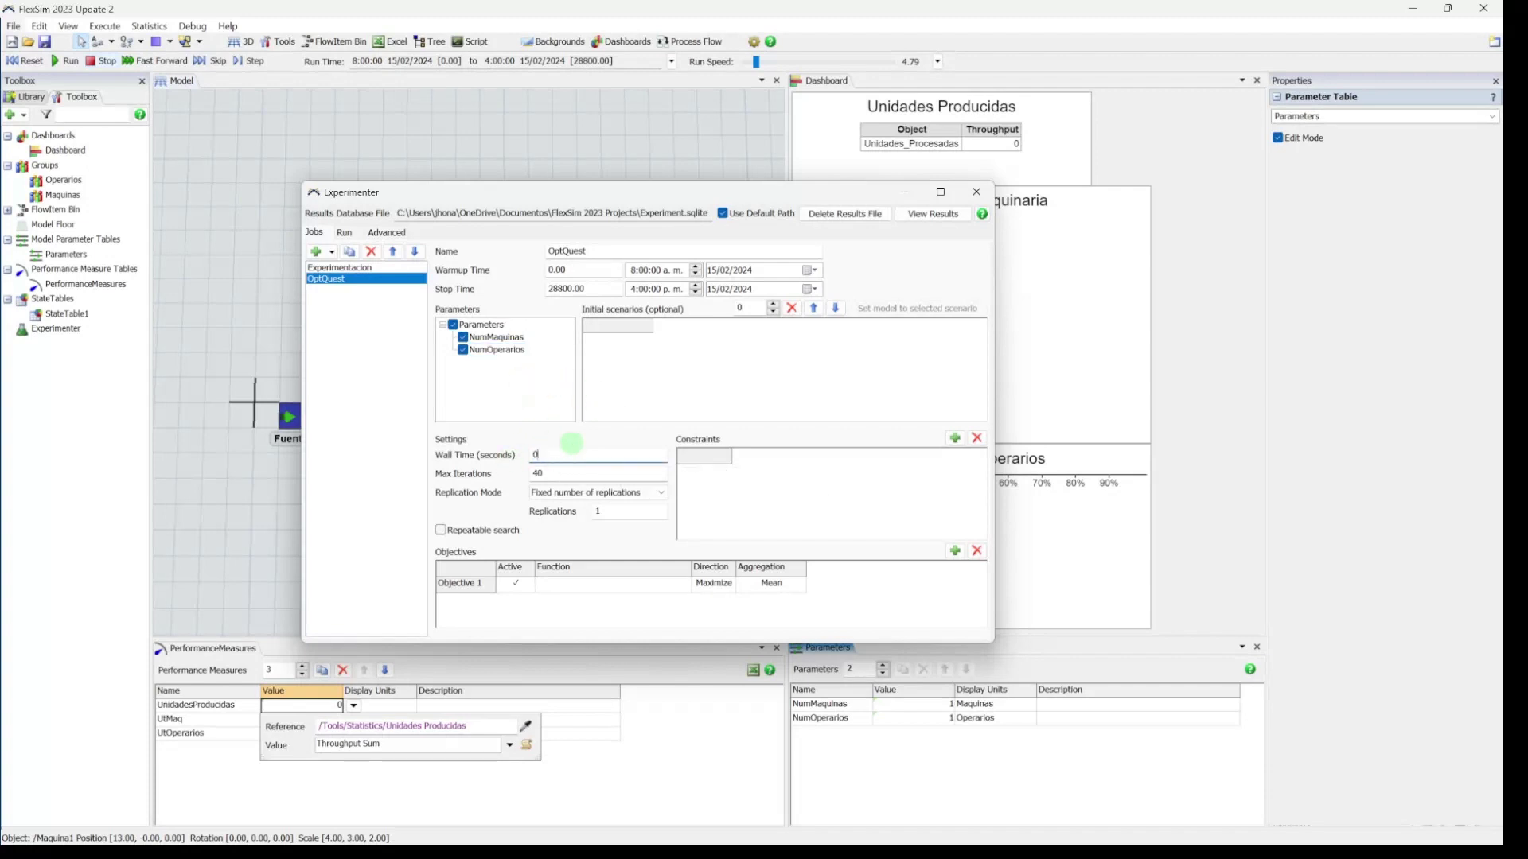
text(0)
double_click(568, 475)
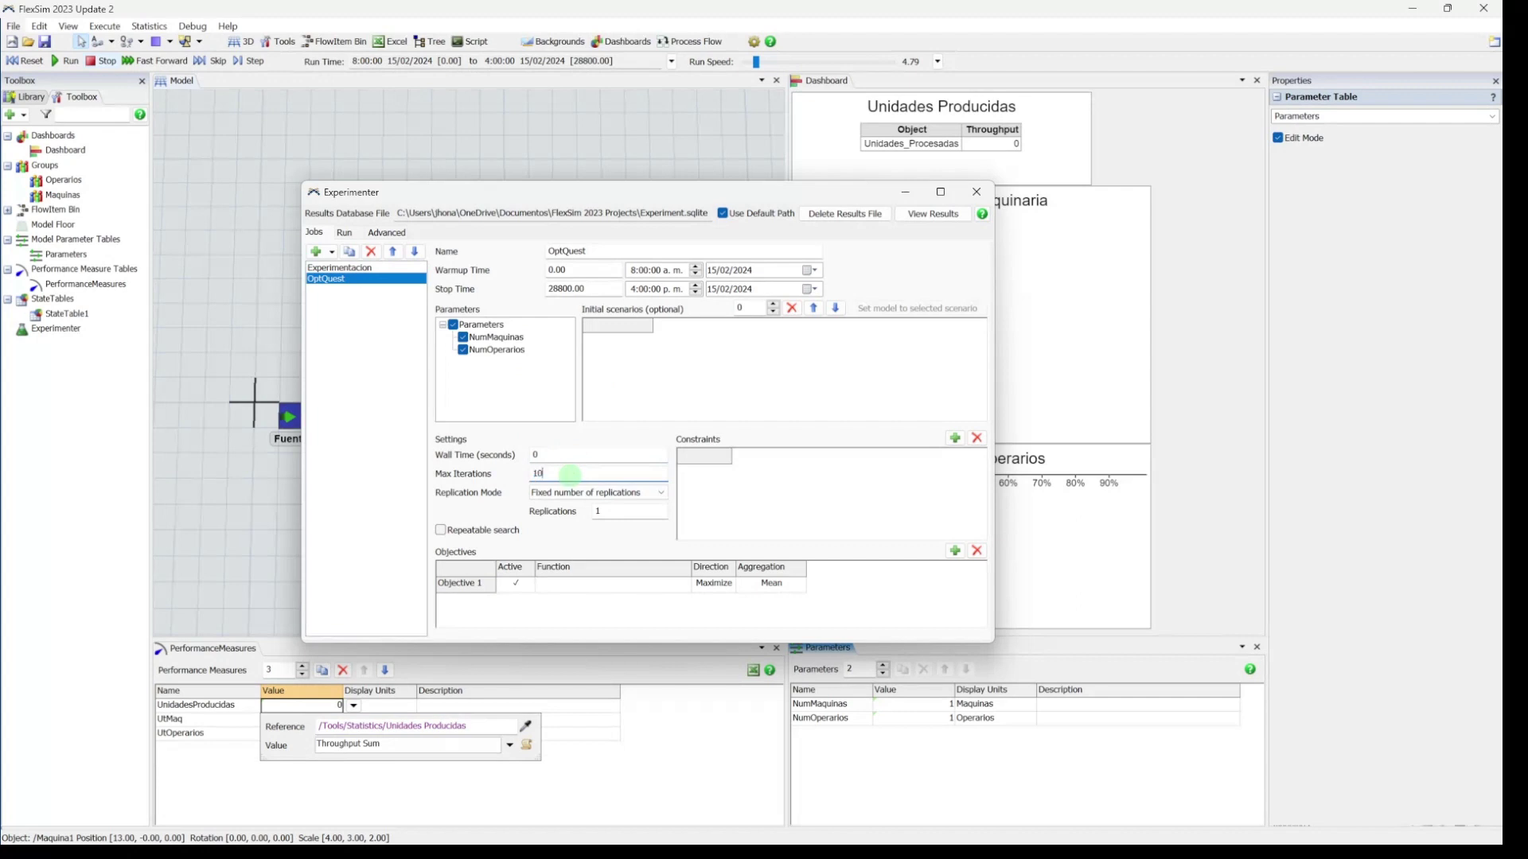
click(602, 512)
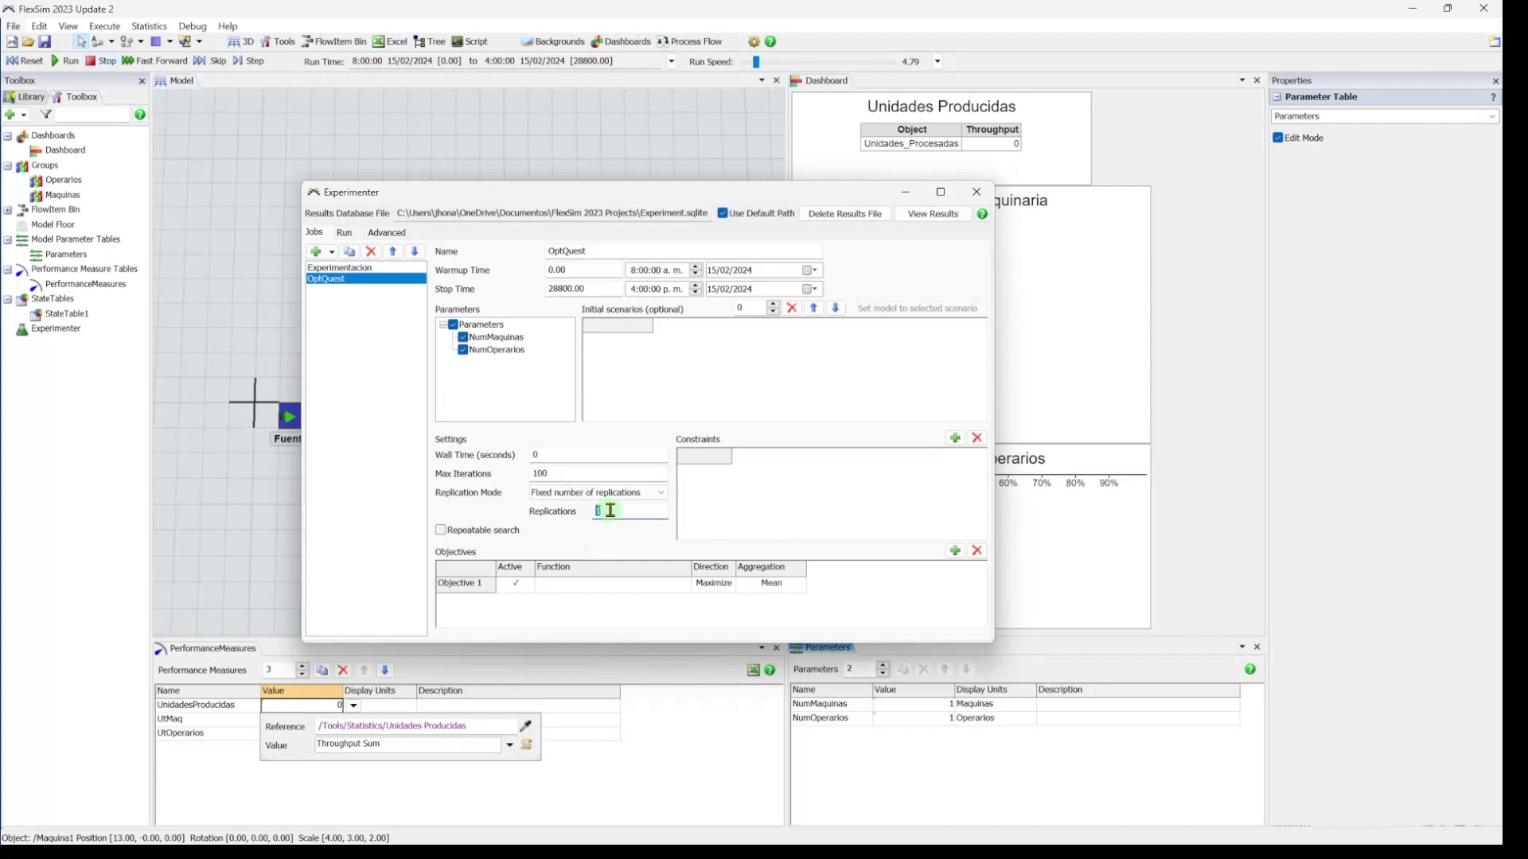
click(625, 517)
double_click(569, 585)
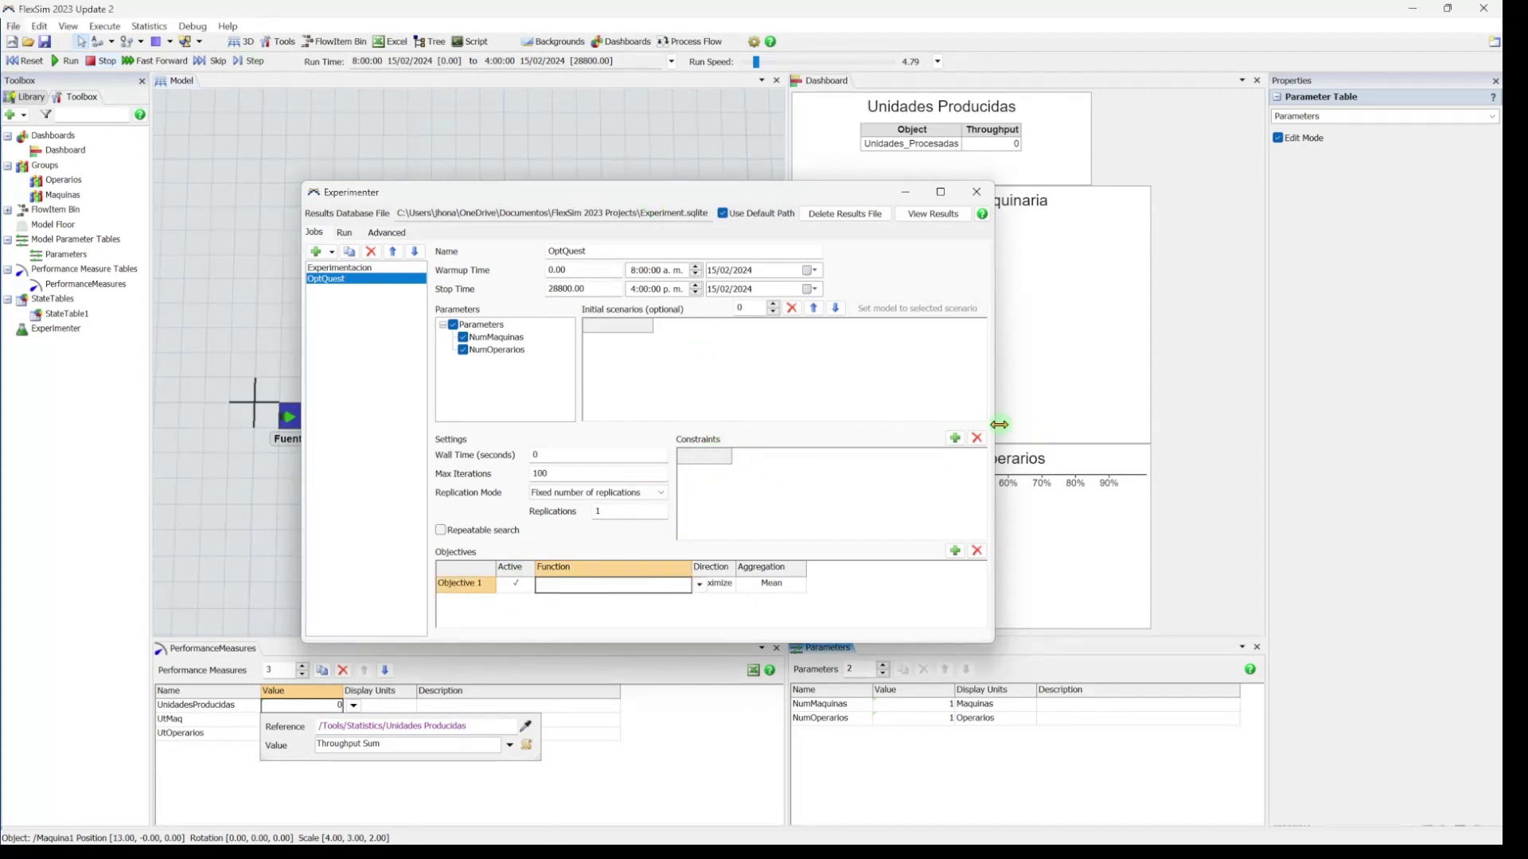
Step: Add two constraints to the optimization and rename the first one UtMaq
click(956, 438)
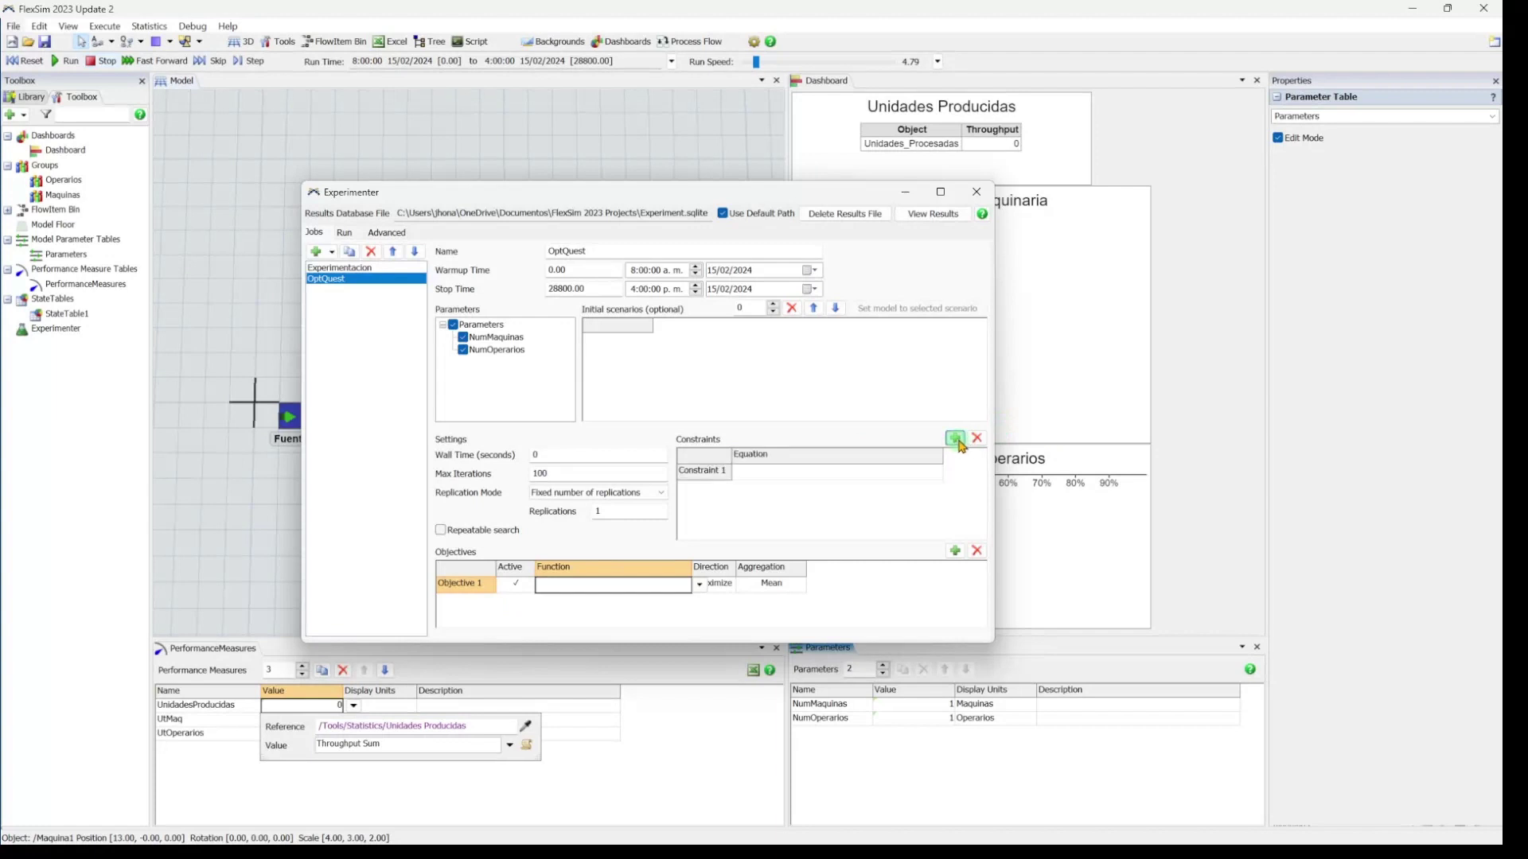
click(958, 439)
double_click(702, 473)
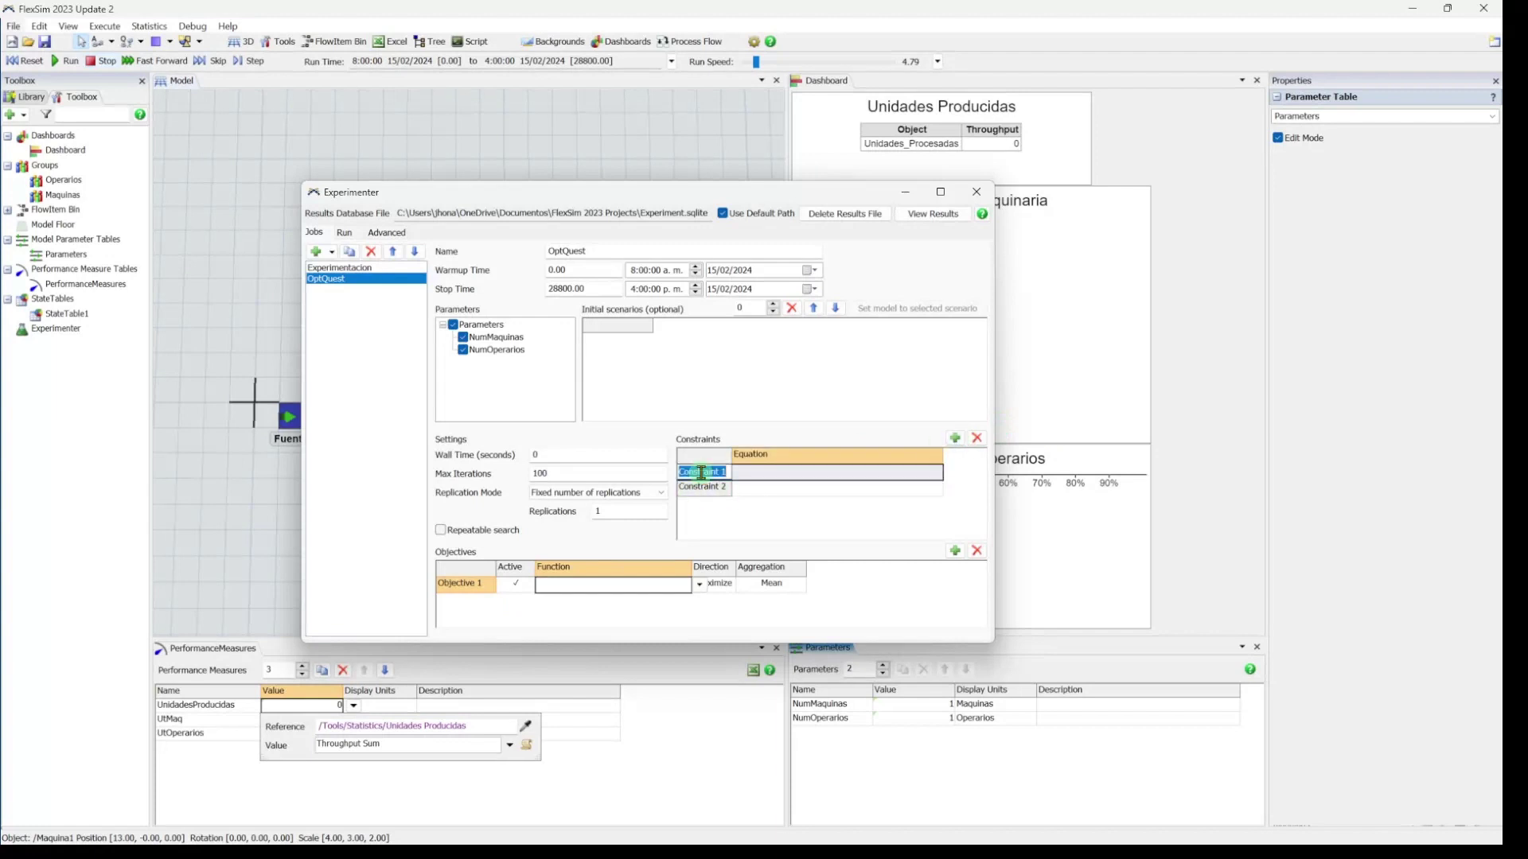
text(UtMaq)
Step: Set the UtMaq constraint's equation to [UtMaq] >= 0,8 using the UtMaq performance measure
double_click(770, 473)
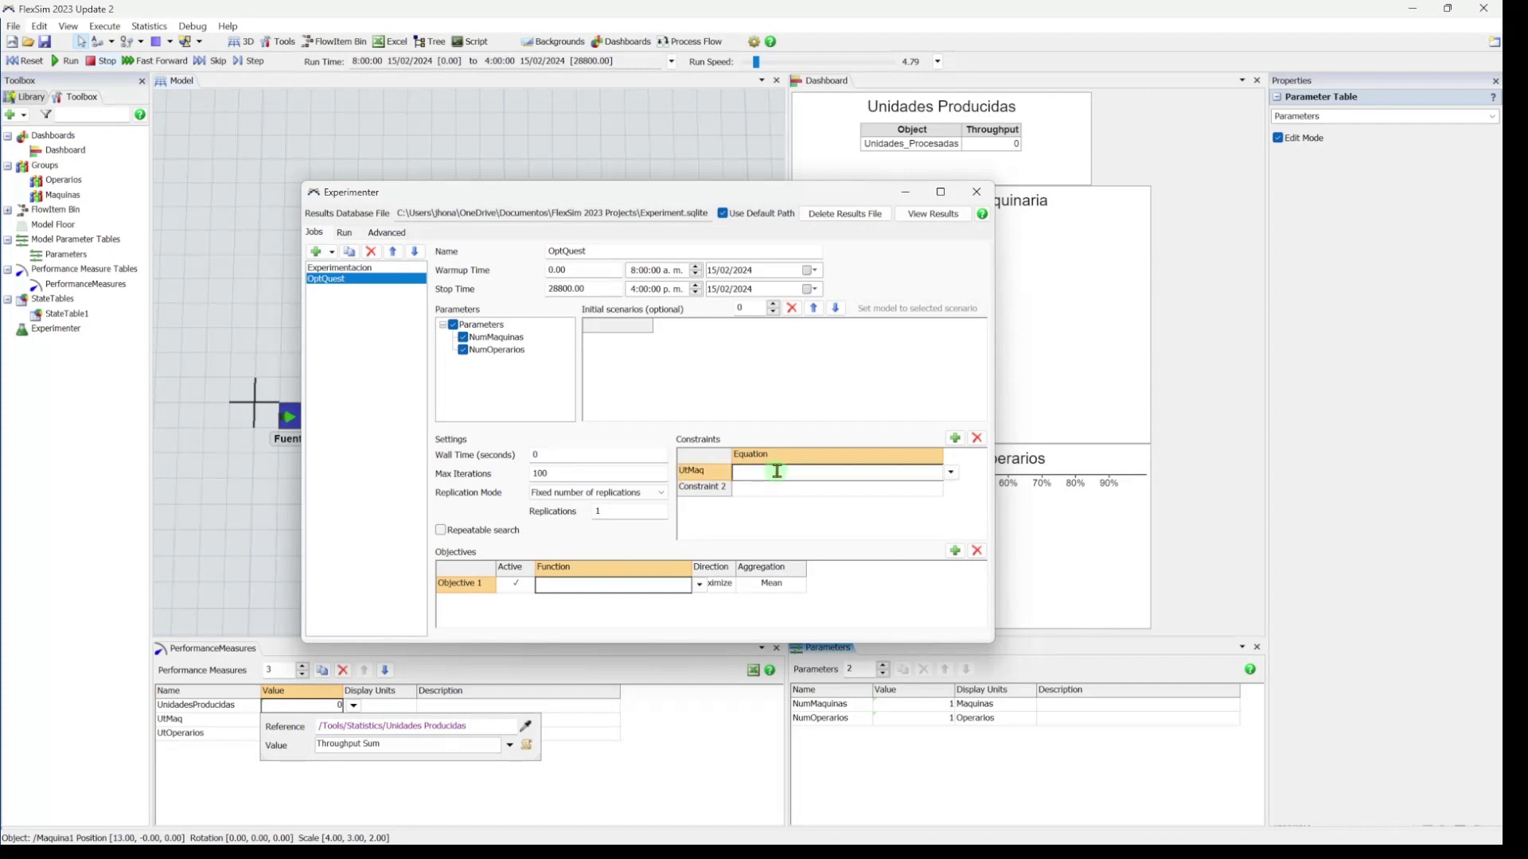
click(951, 473)
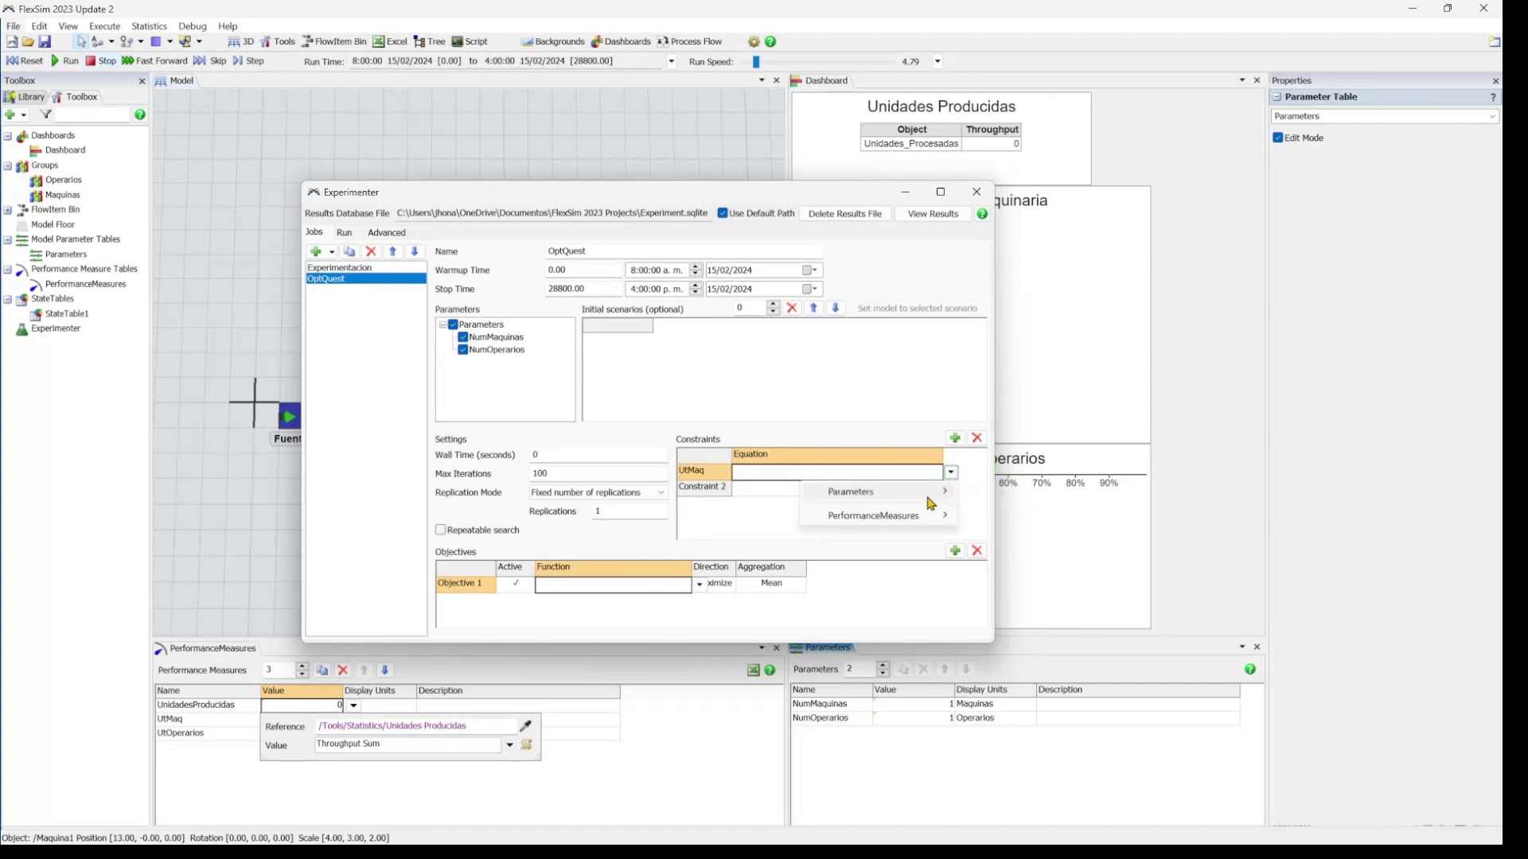
mouse_move(927, 509)
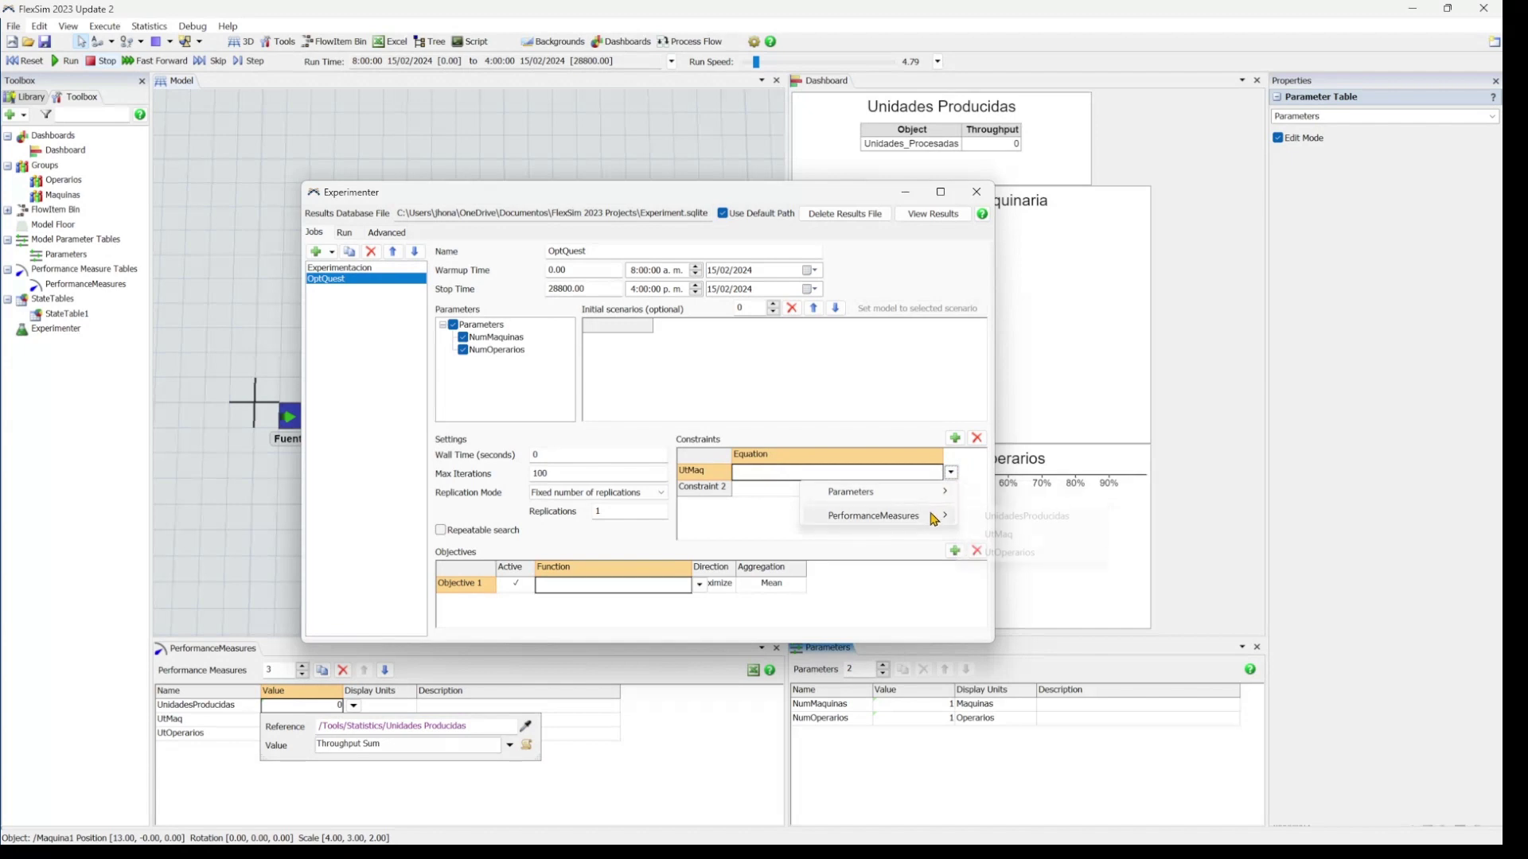
click(1005, 541)
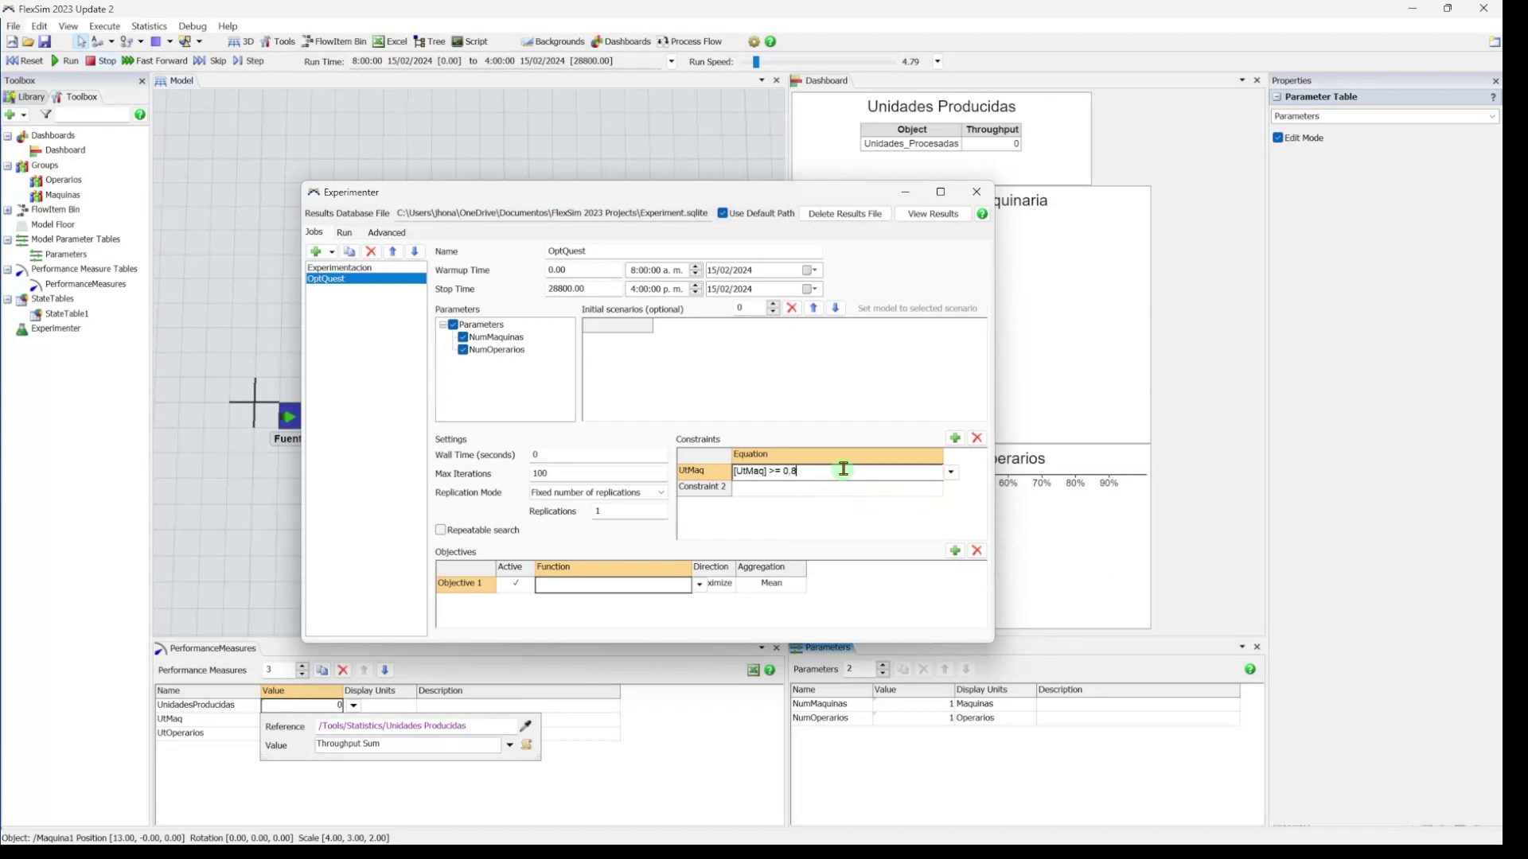
text(>= 0,8)
key(Return)
Step: Rename the second constraint UtOp
double_click(704, 488)
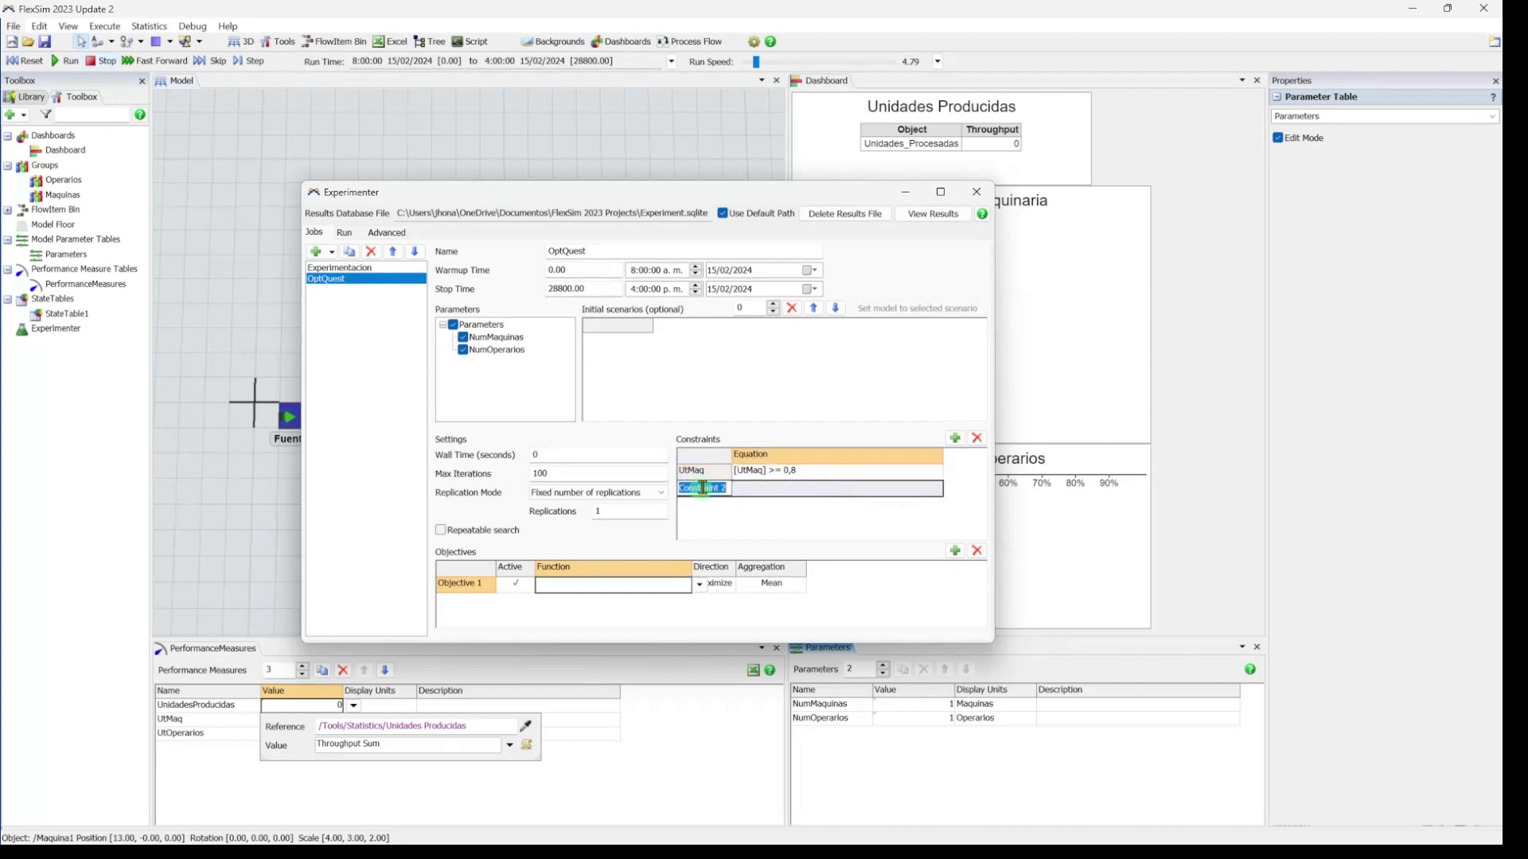
text(UtOp)
key(Return)
Step: Set the UtOp constraint's equation to [UtOperarios] >= 0,3 using the UtOperarios performance measure
click(800, 488)
click(951, 489)
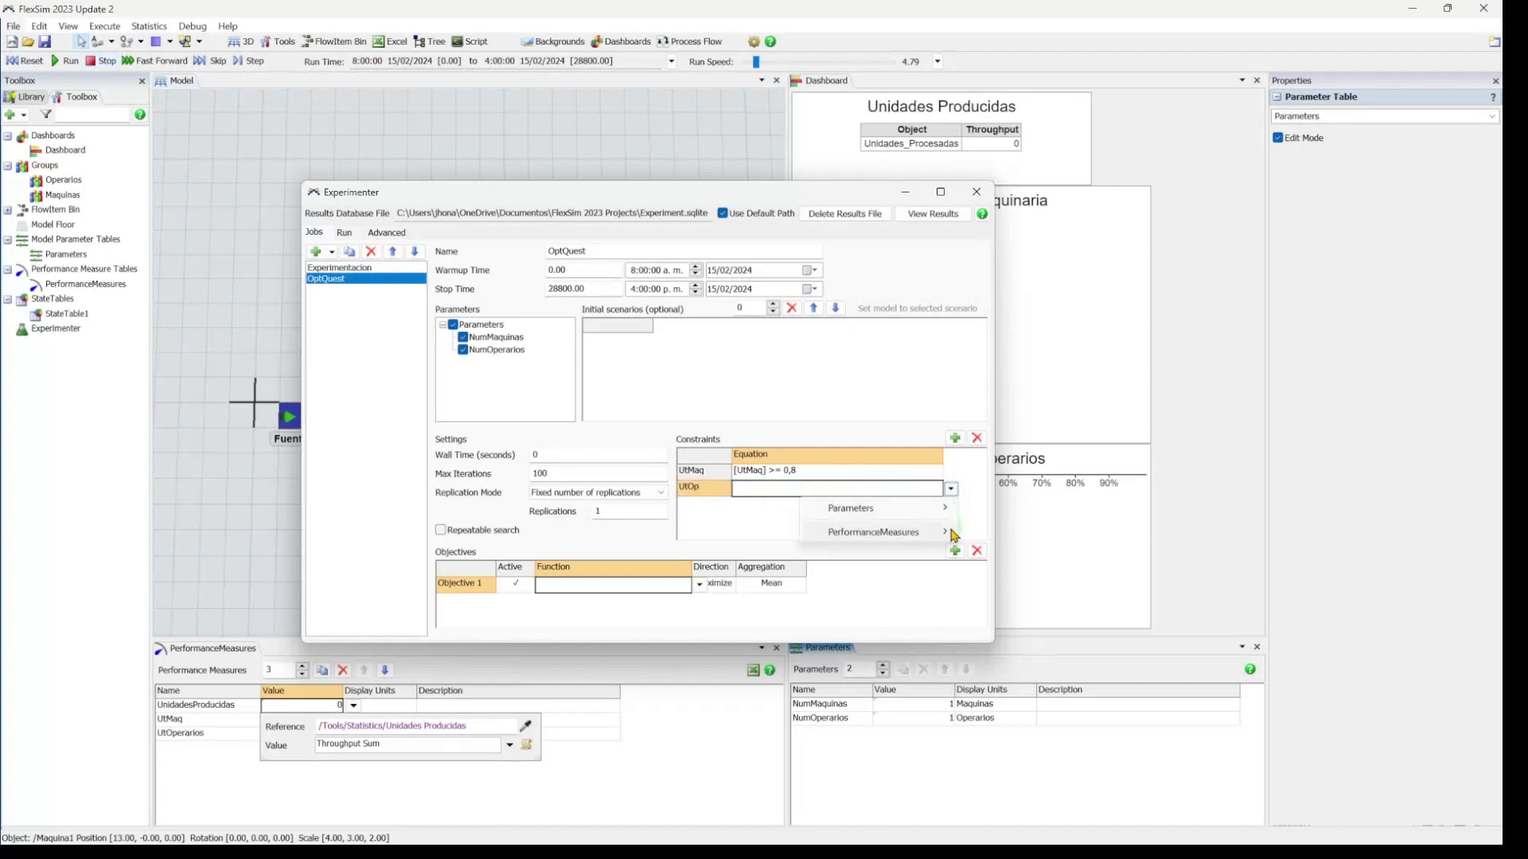
mouse_move(915, 528)
click(1034, 566)
click(832, 487)
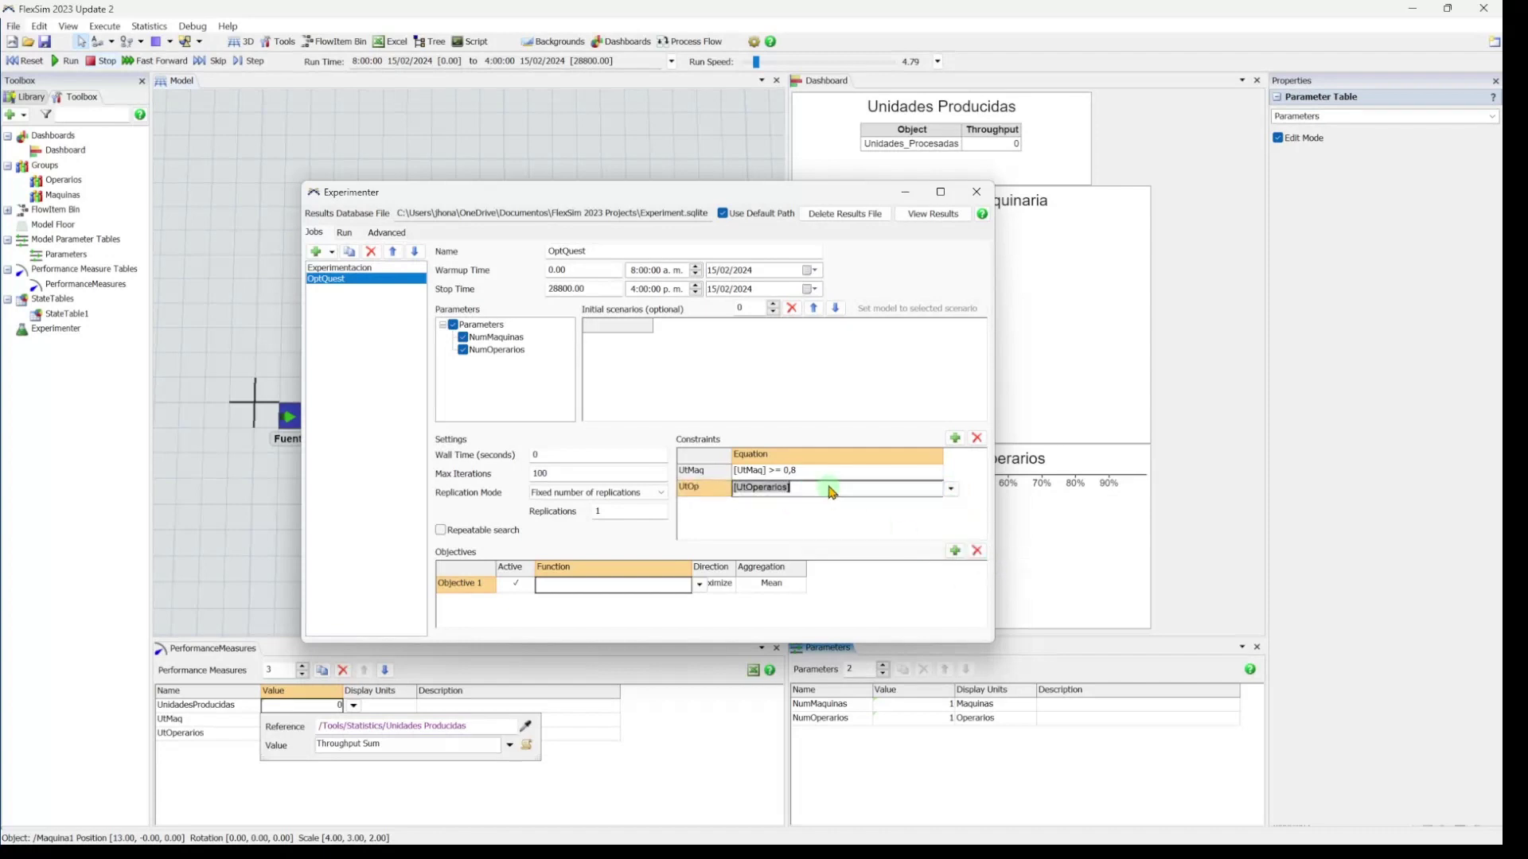
click(832, 486)
key(ctrl+a)
key(BackSpace)
key(ctrl+z)
click(843, 471)
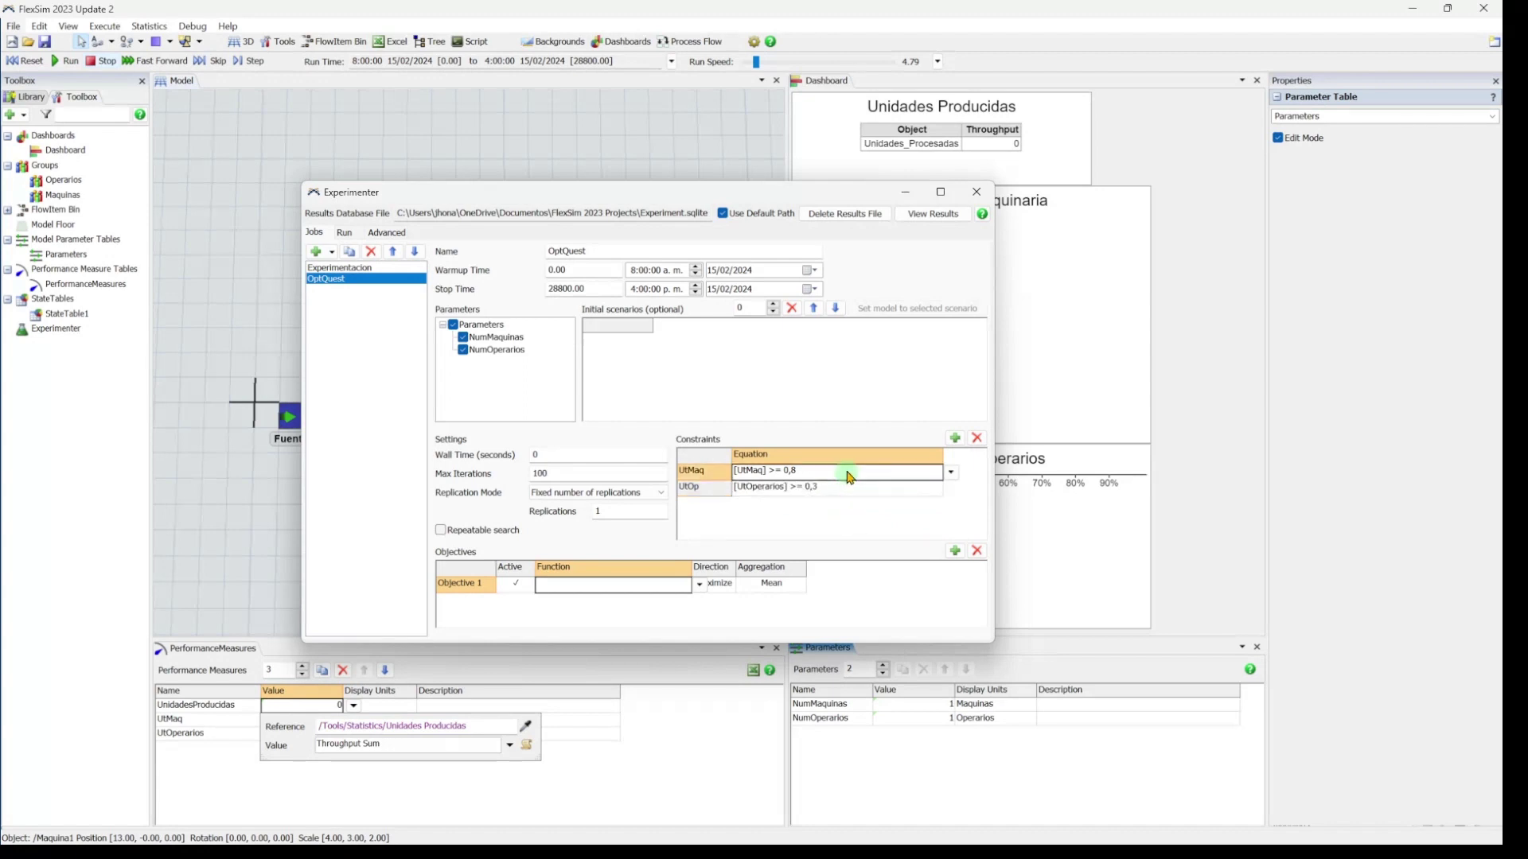
click(744, 530)
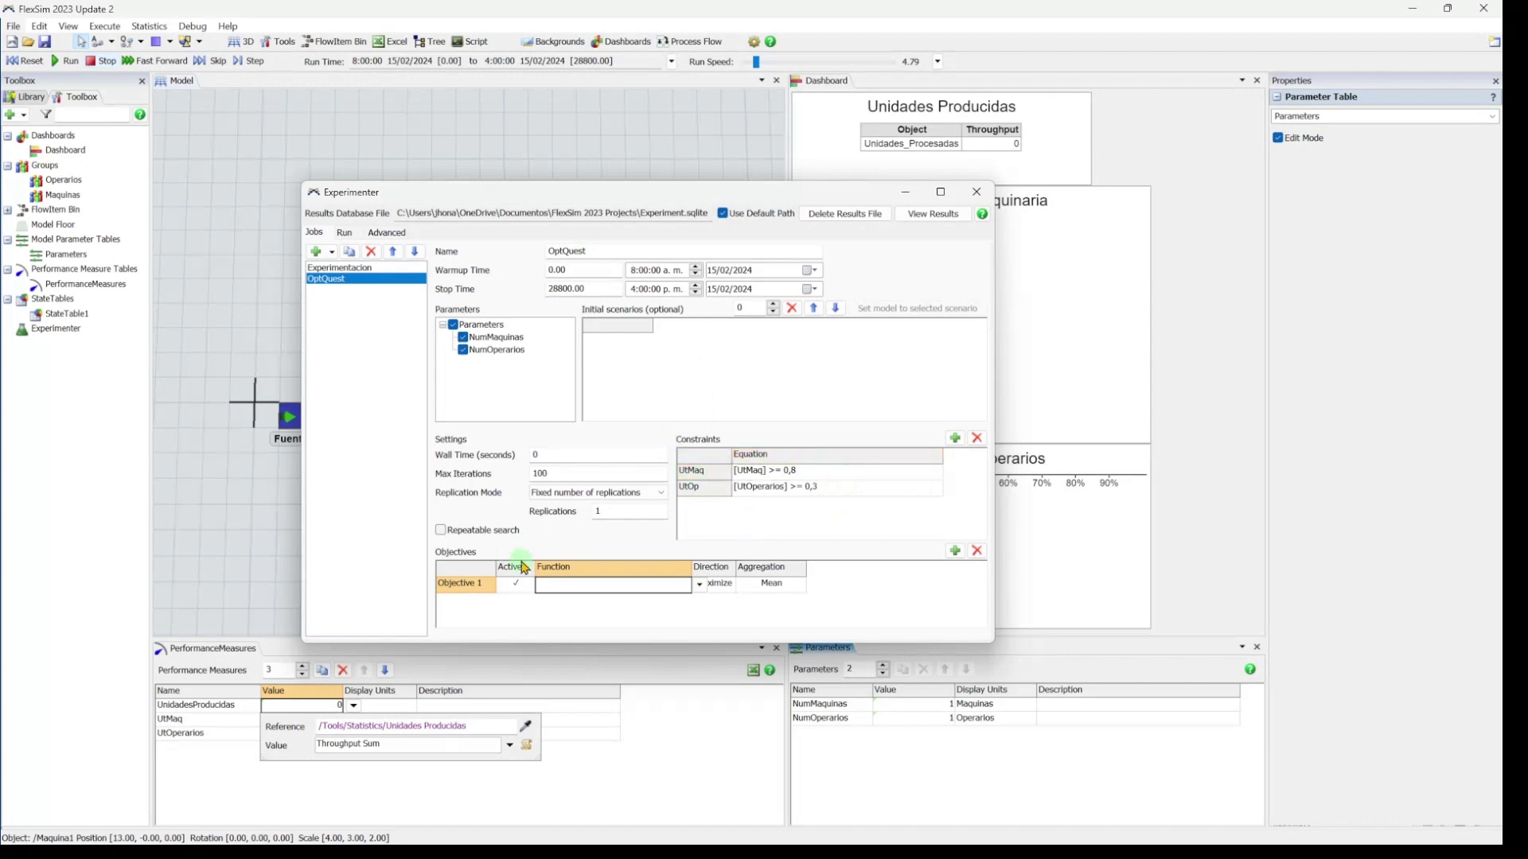
Step: Rename the objective Ganancia and widen the Function column of the objectives table
double_click(460, 584)
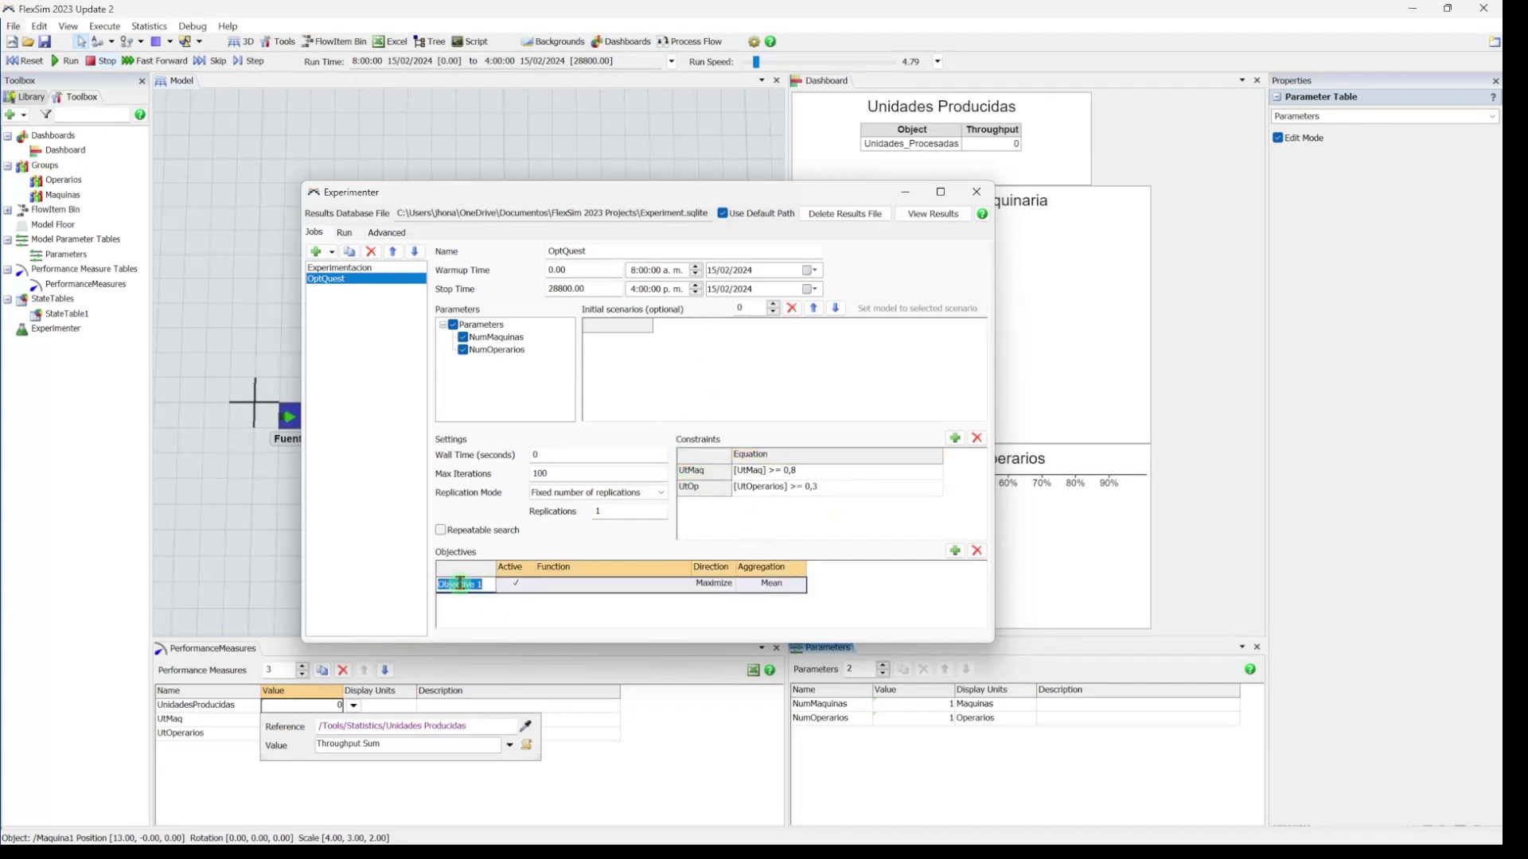
text(Ganancia)
click(581, 587)
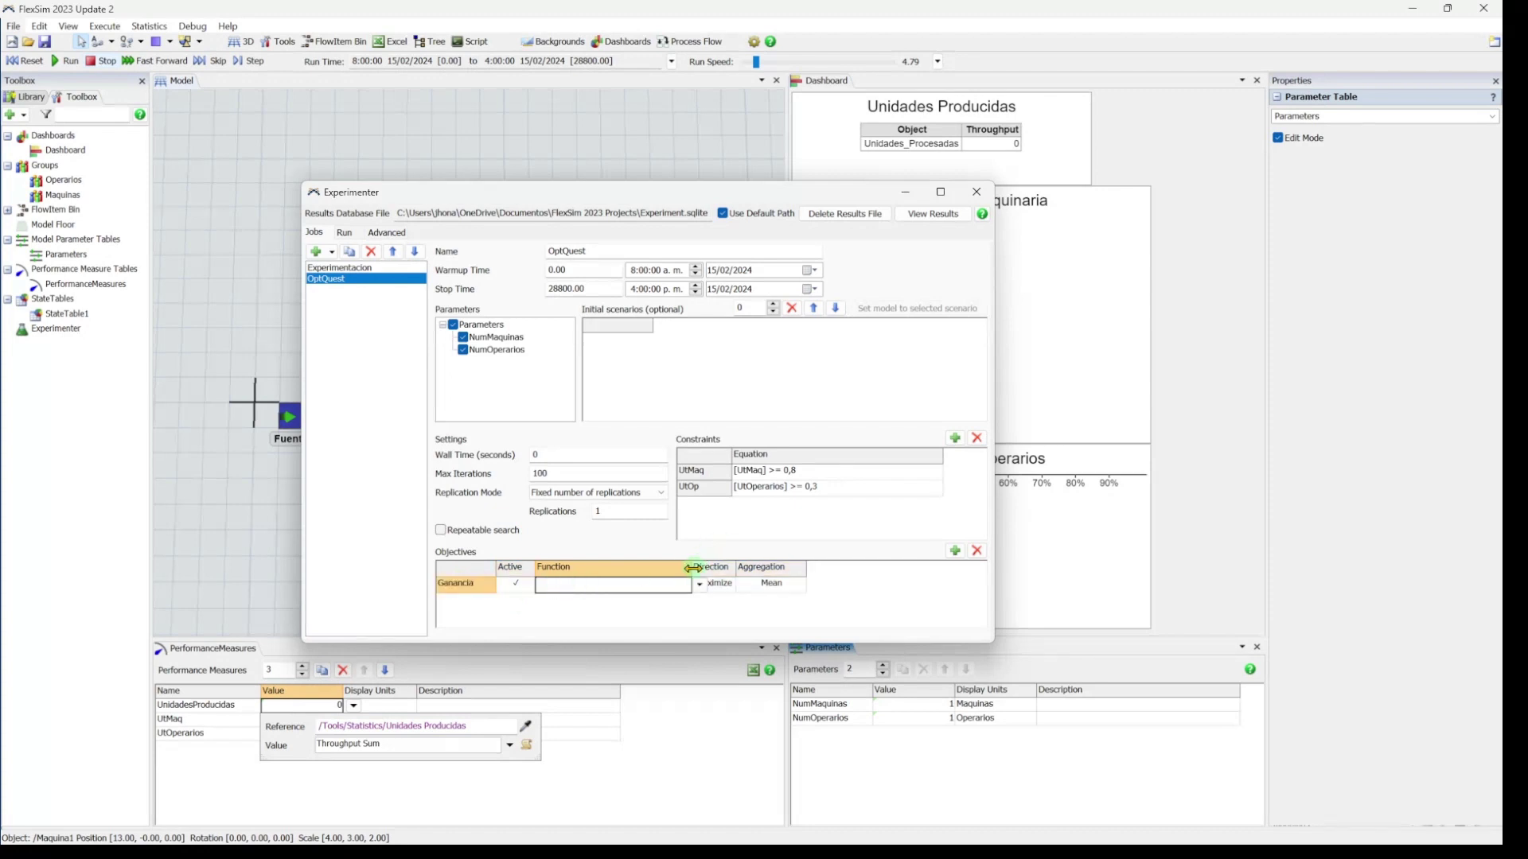
drag(694, 568, 802, 570)
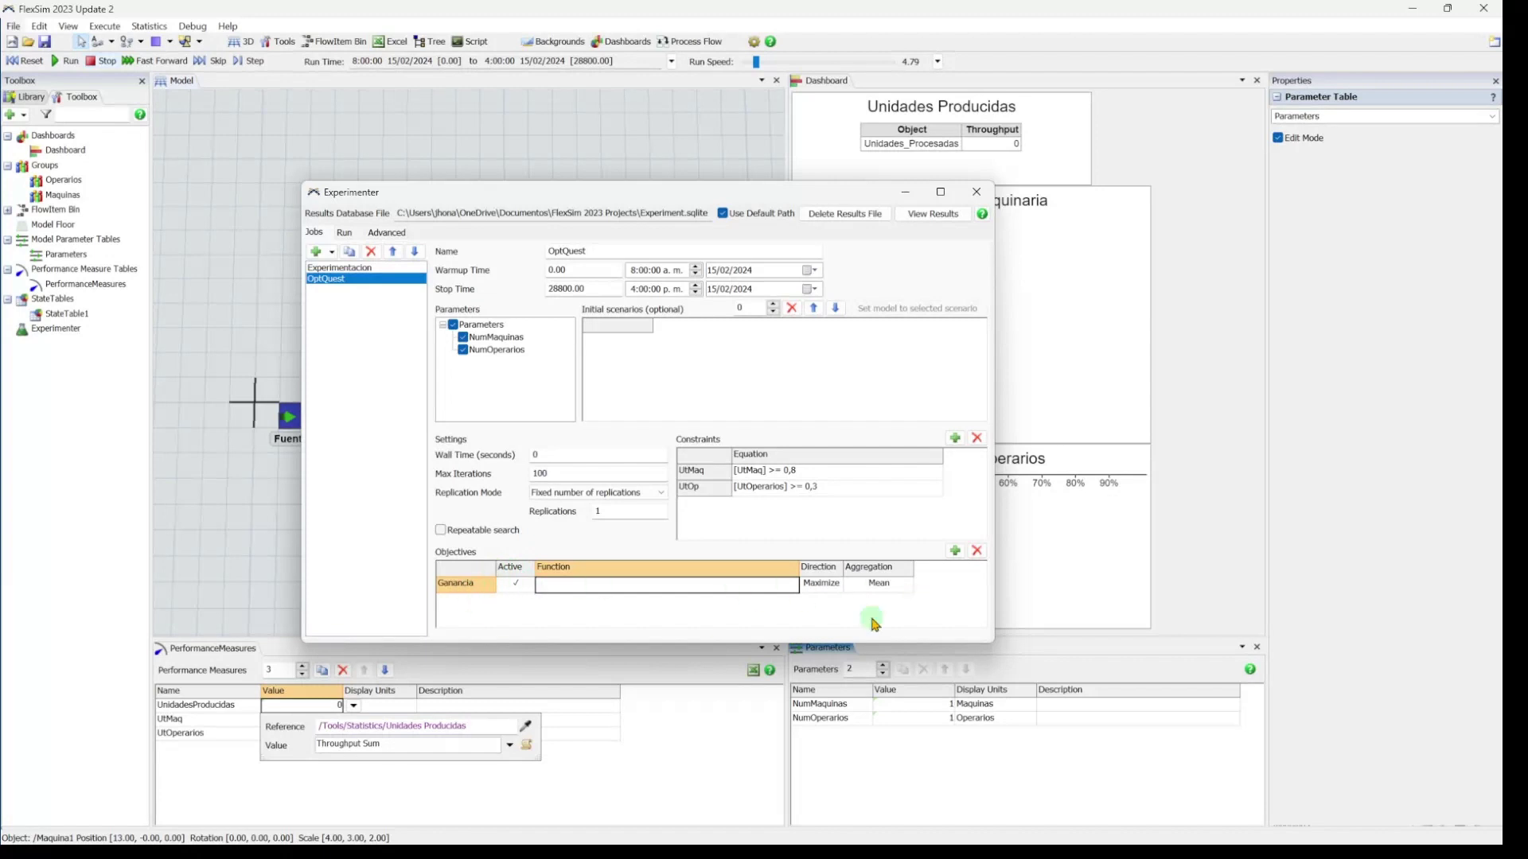
drag(800, 568, 864, 570)
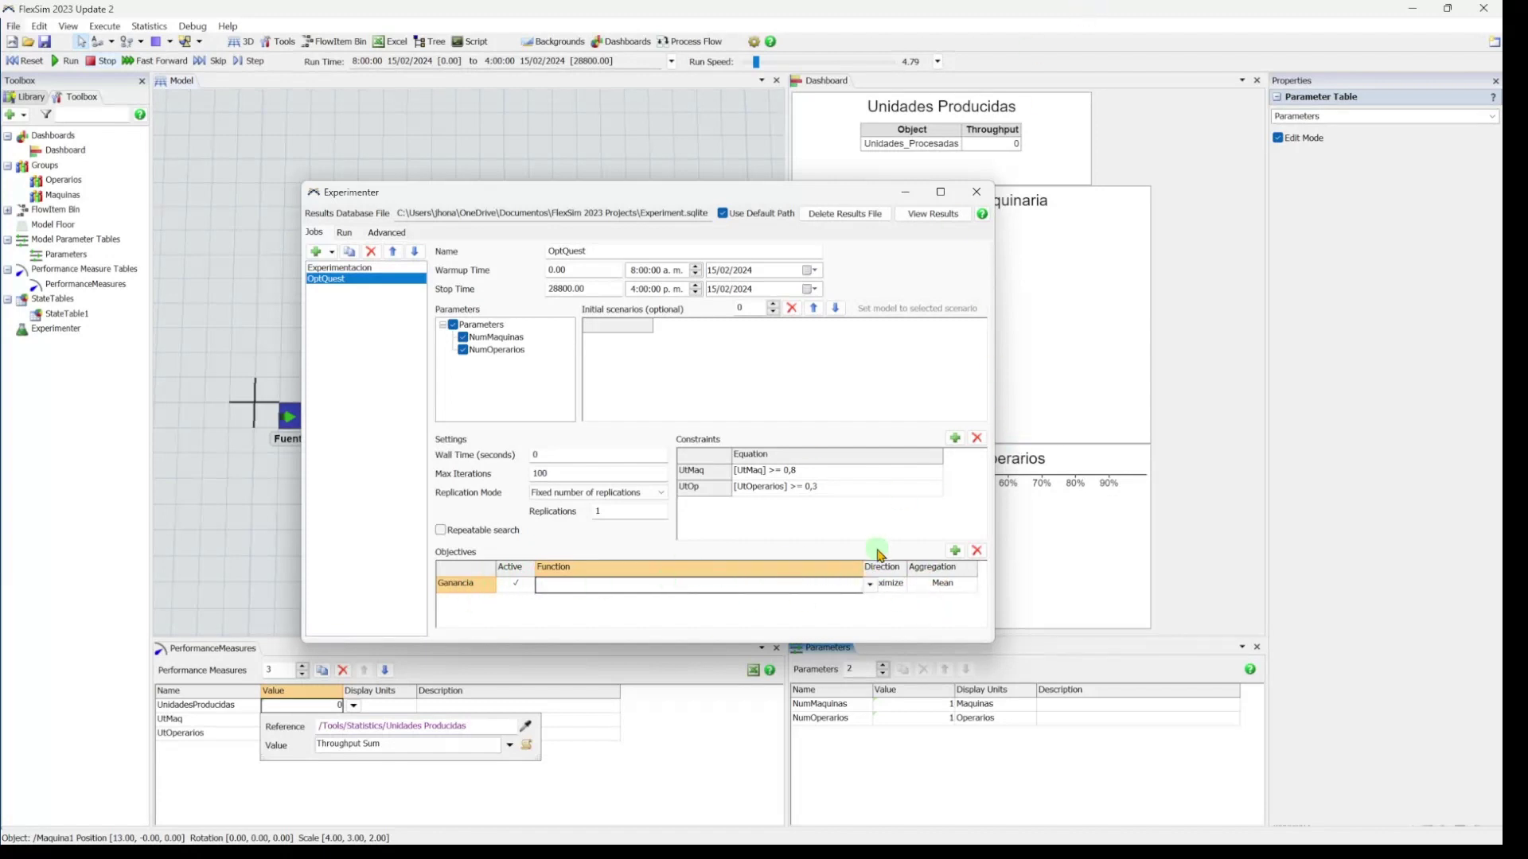
Step: Start the Ganancia objective function with [UnidadesProducidas]*(25-10)+, using the UnidadesProducidas performance measure
click(871, 585)
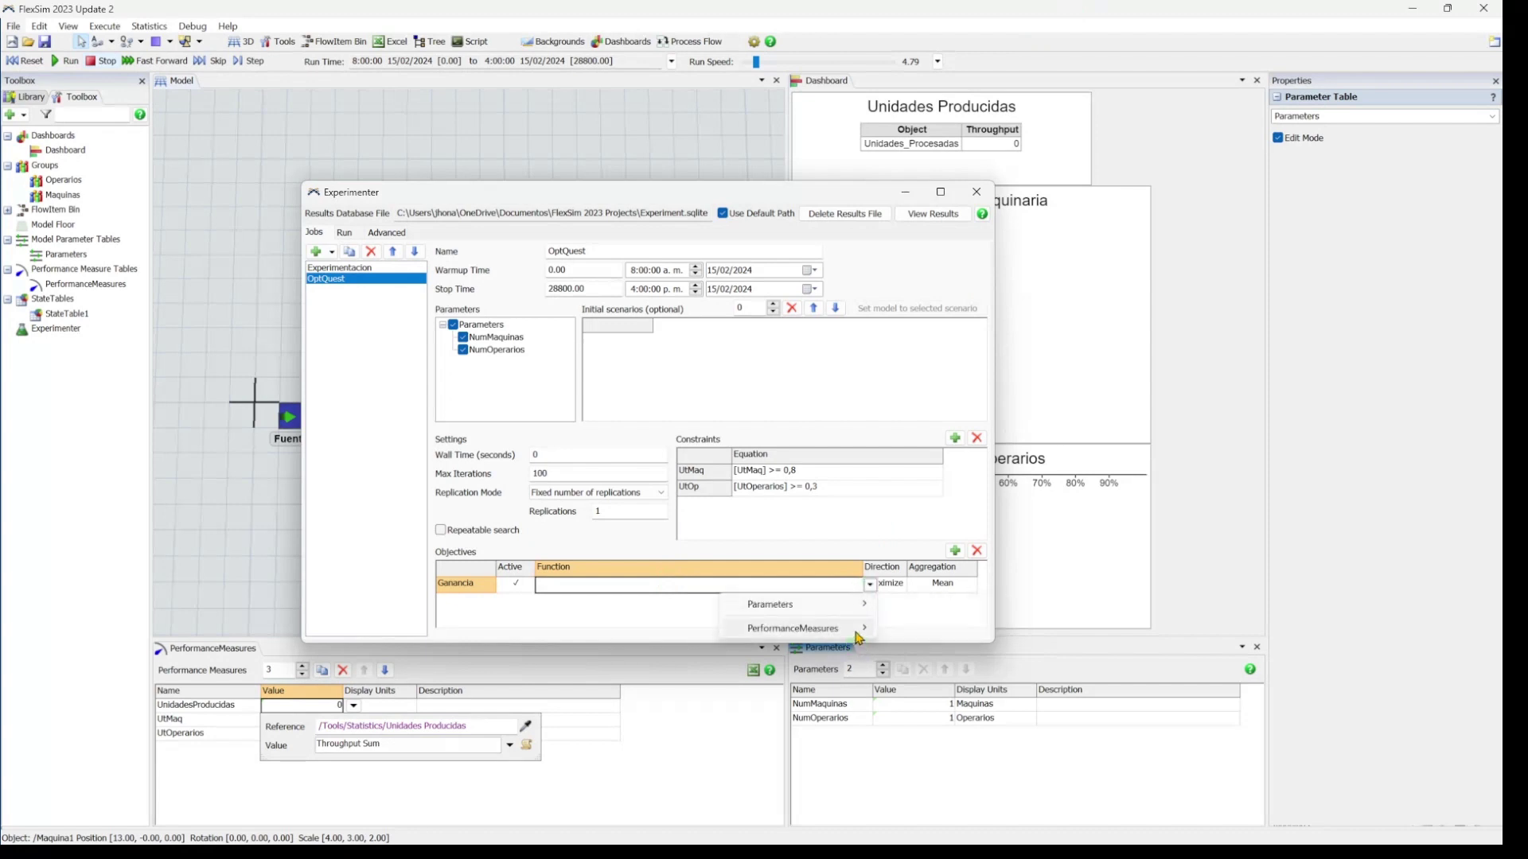
mouse_move(859, 630)
click(919, 628)
click(644, 584)
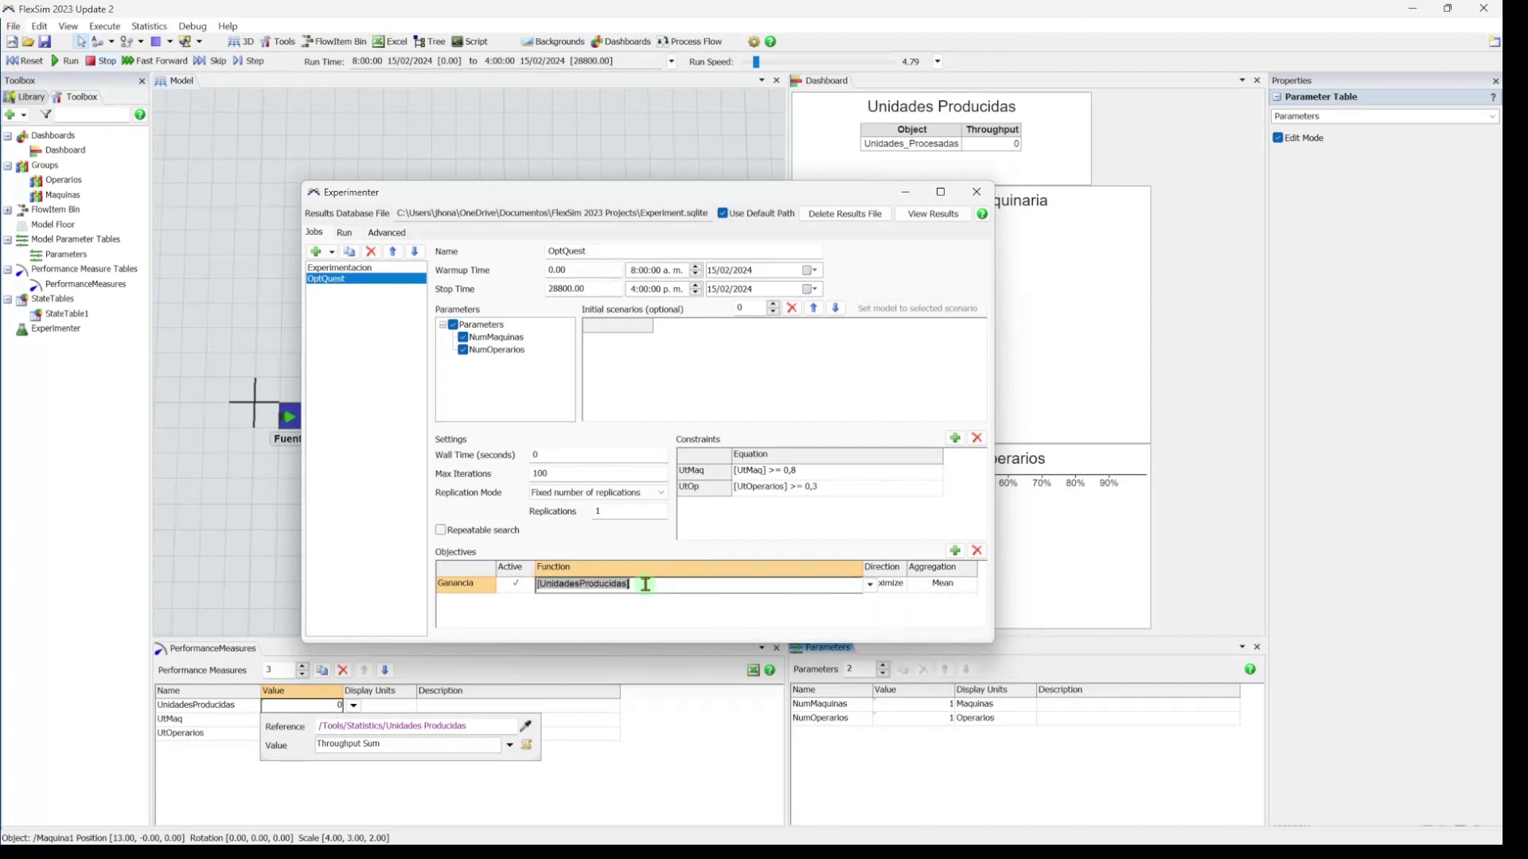
click(649, 584)
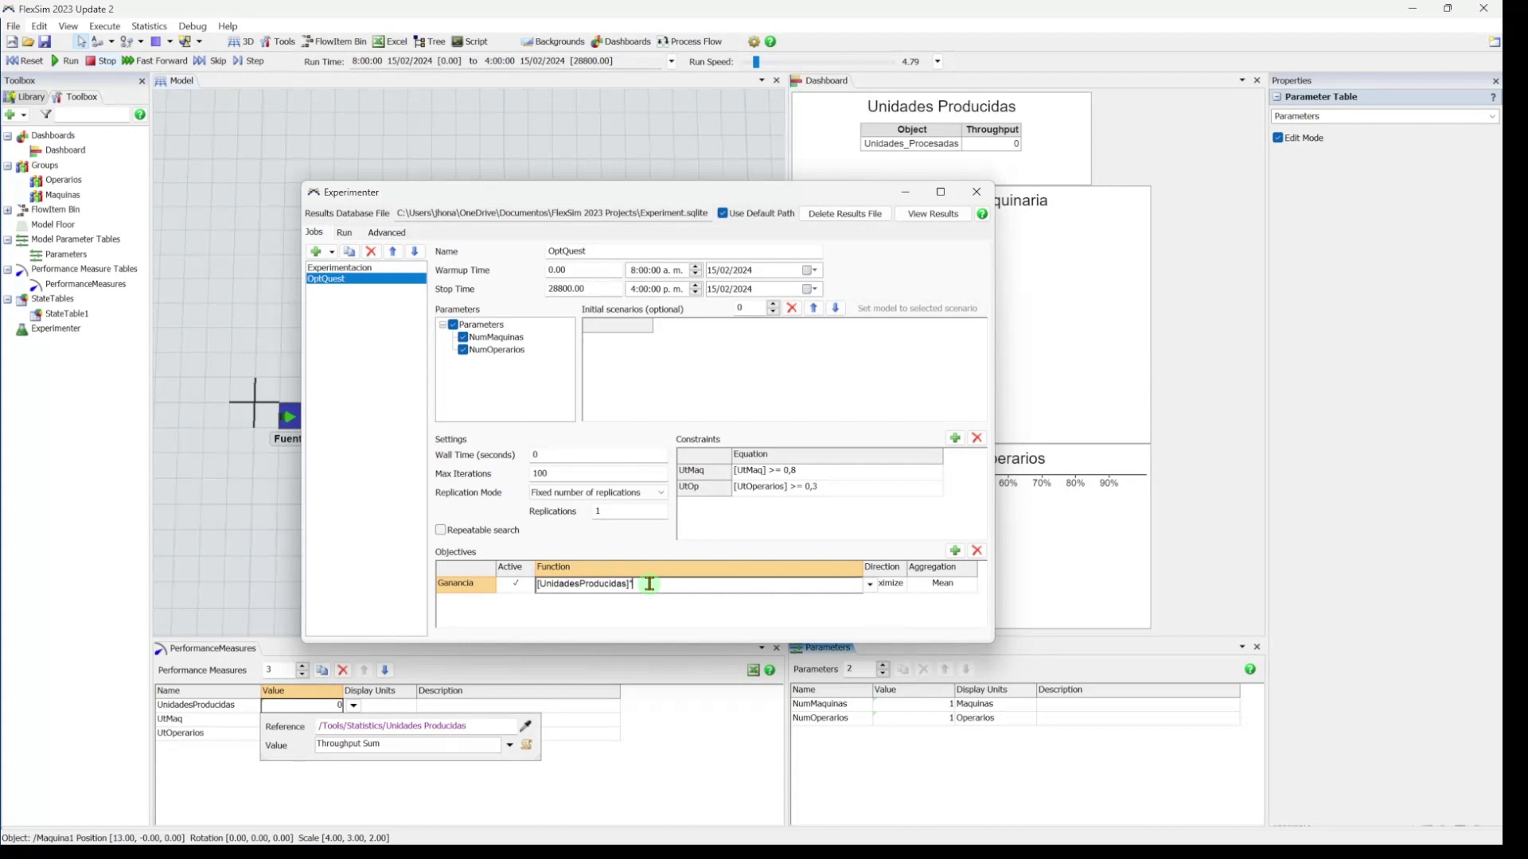
text(*(25))
click(639, 593)
Step: Append the machine cost term [NumMaquinas]*(-2000)+ to the Ganancia function, using the NumMaquinas parameter
click(870, 585)
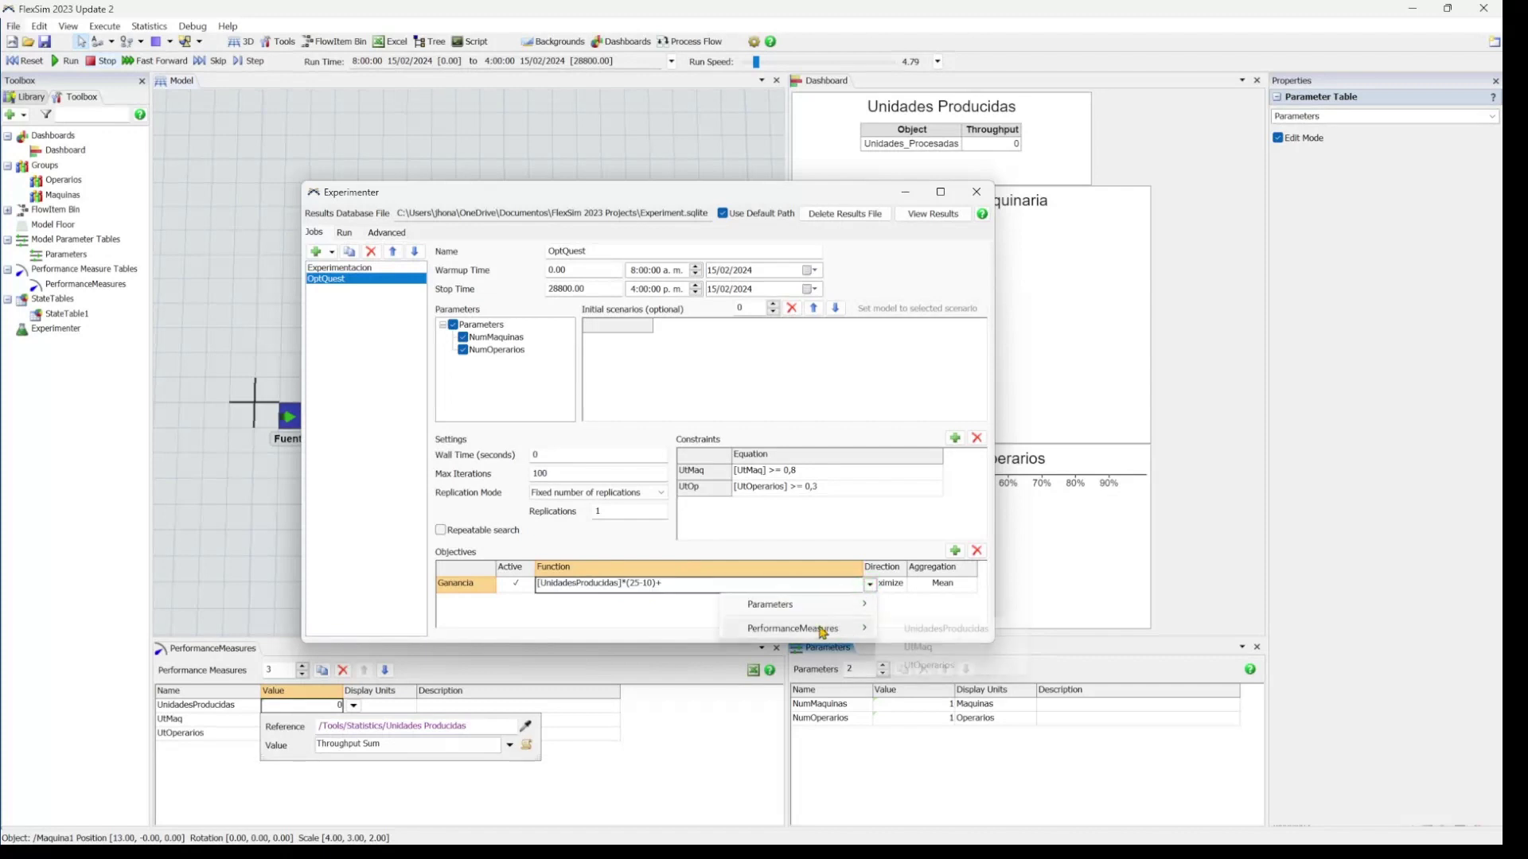
mouse_move(788, 605)
key(Escape)
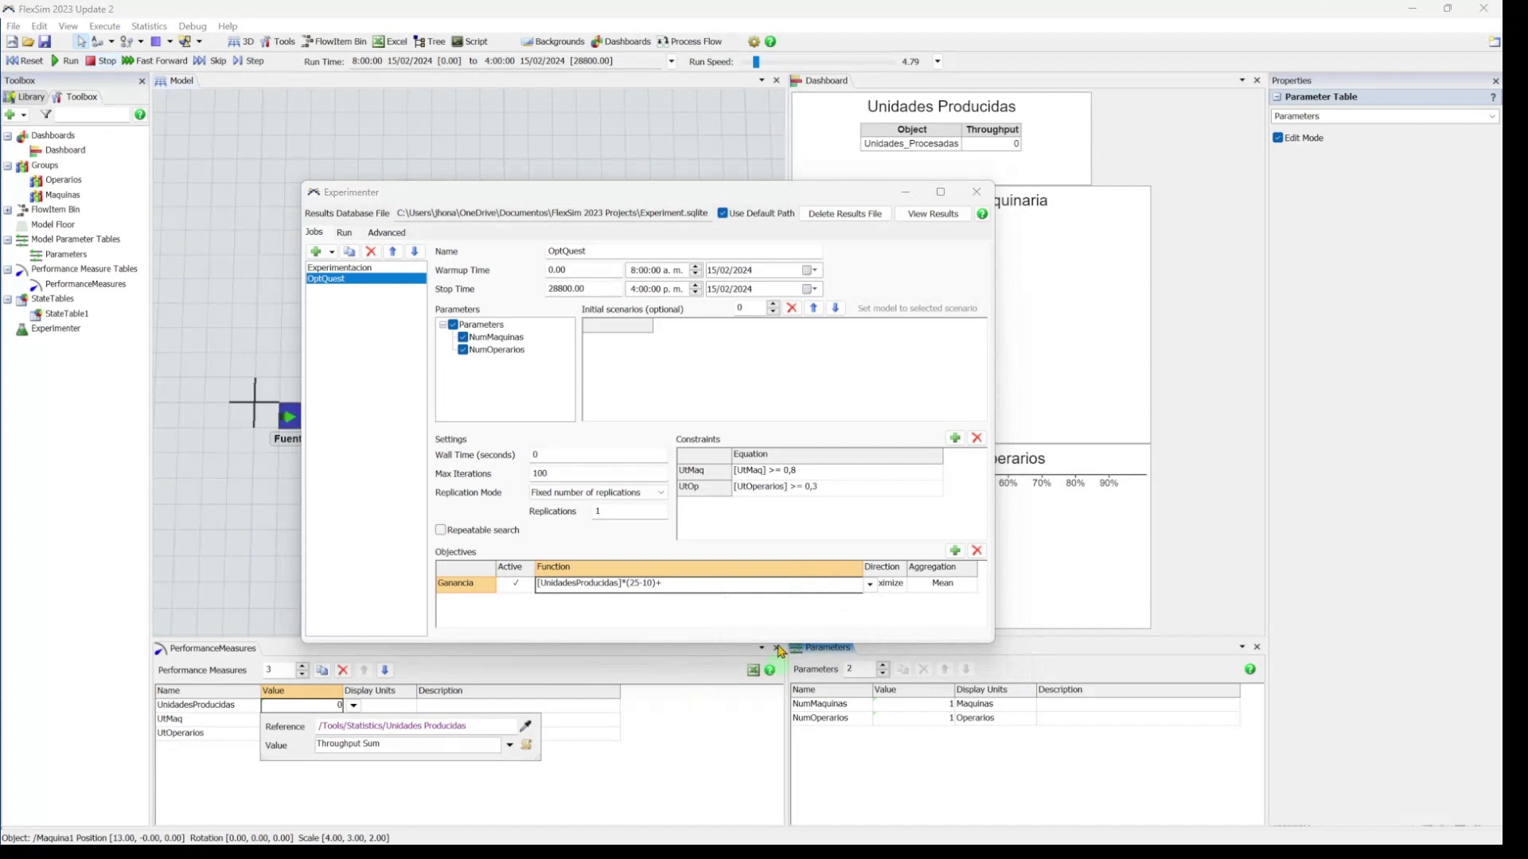
click(726, 584)
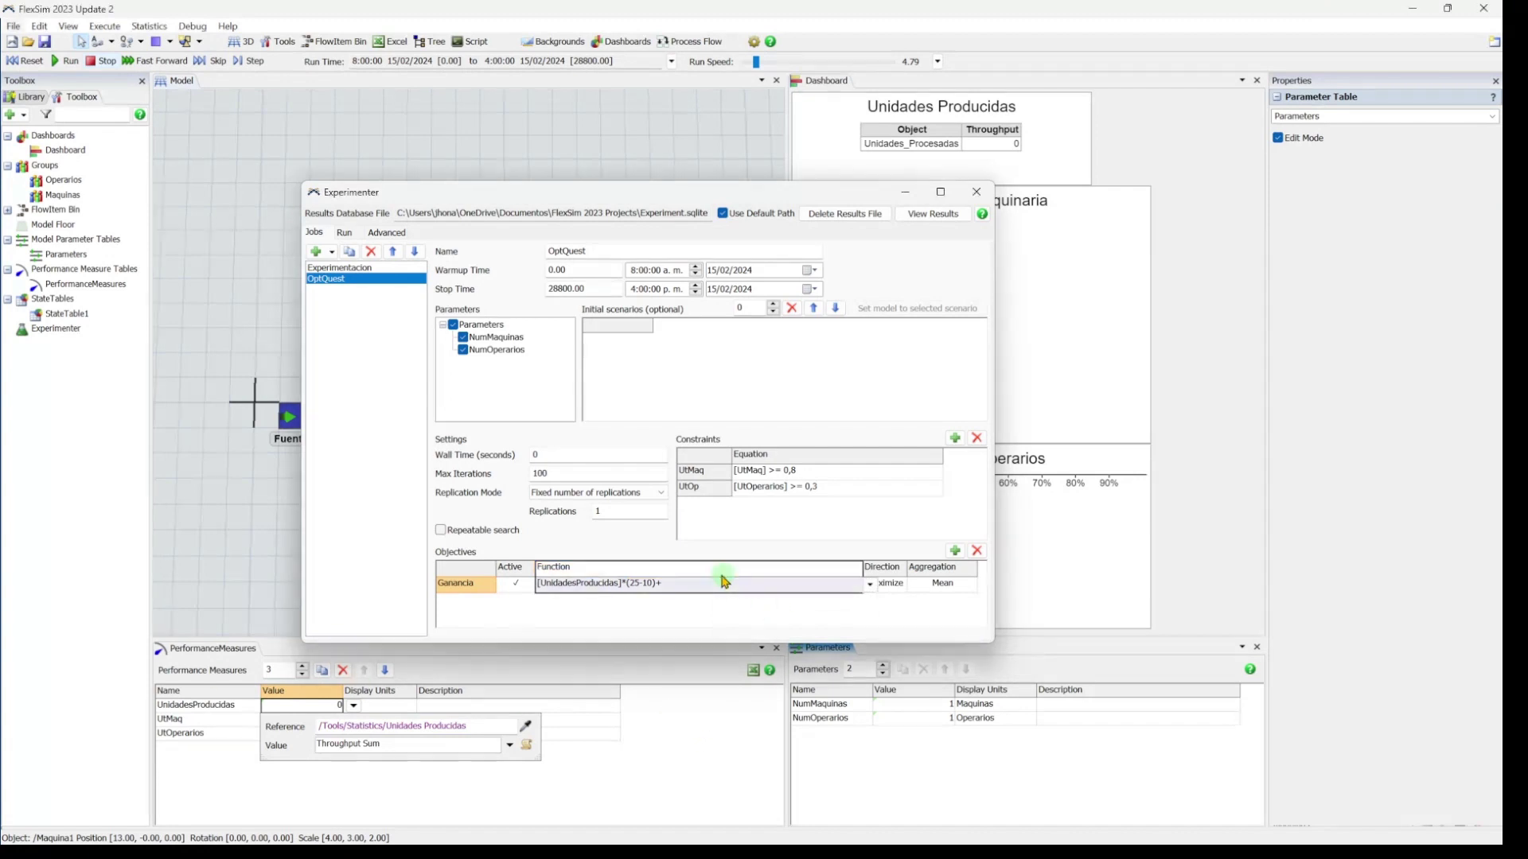
click(869, 585)
mouse_move(850, 609)
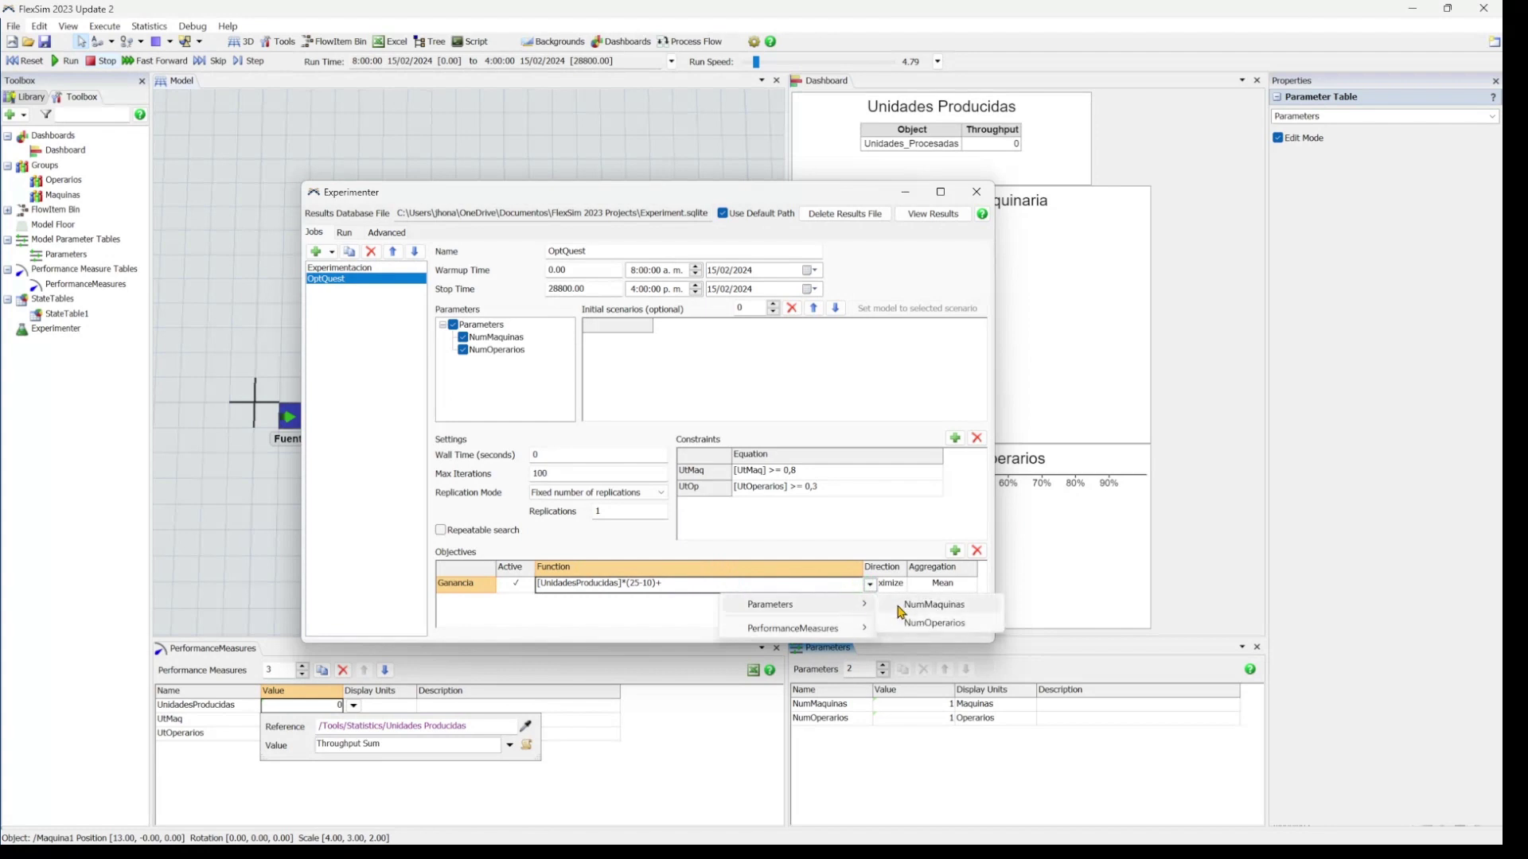
click(924, 606)
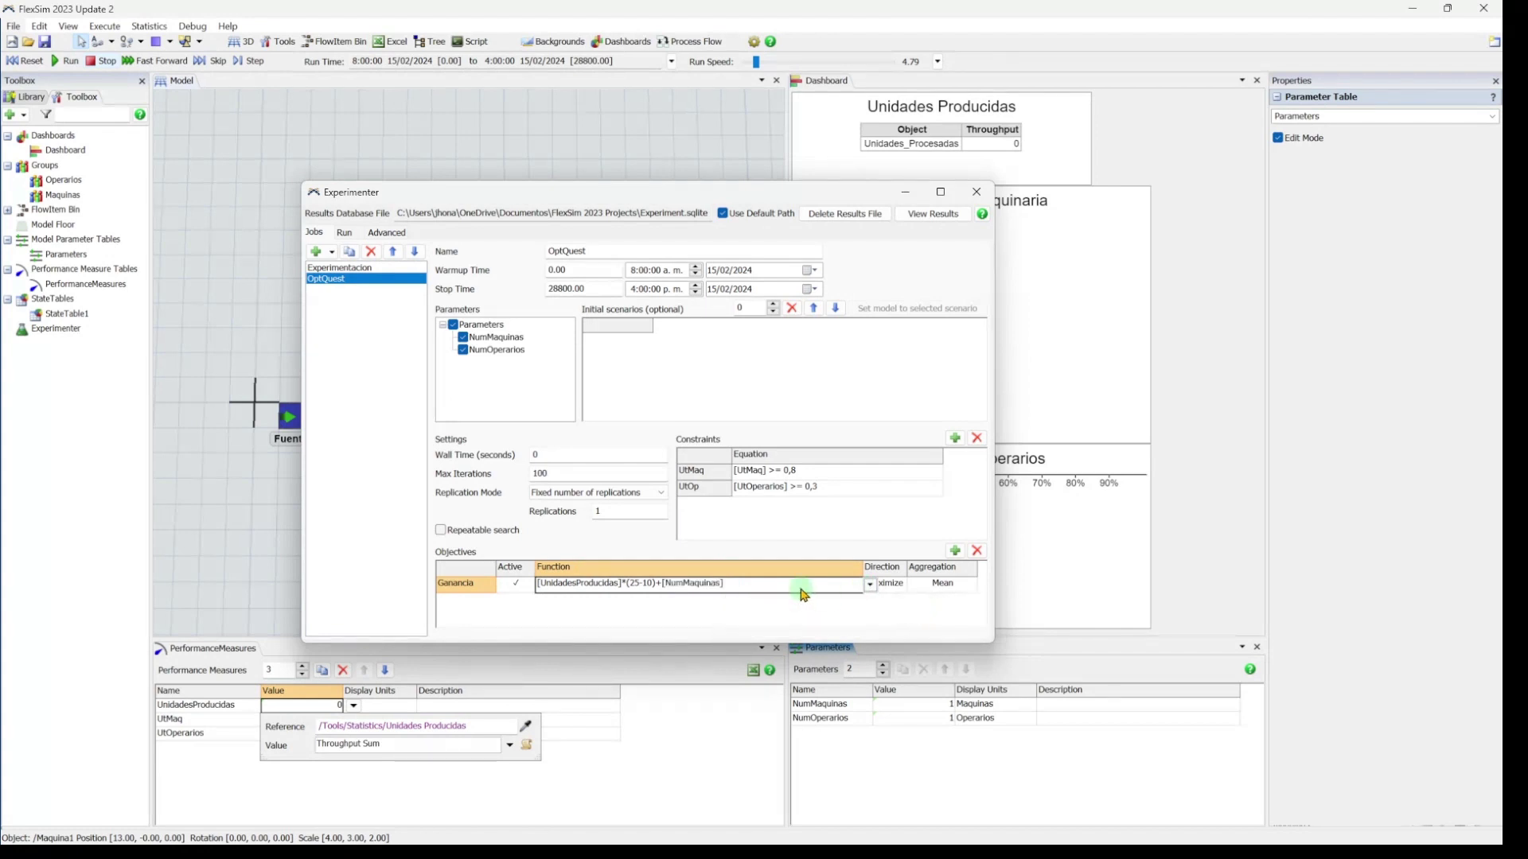
click(750, 583)
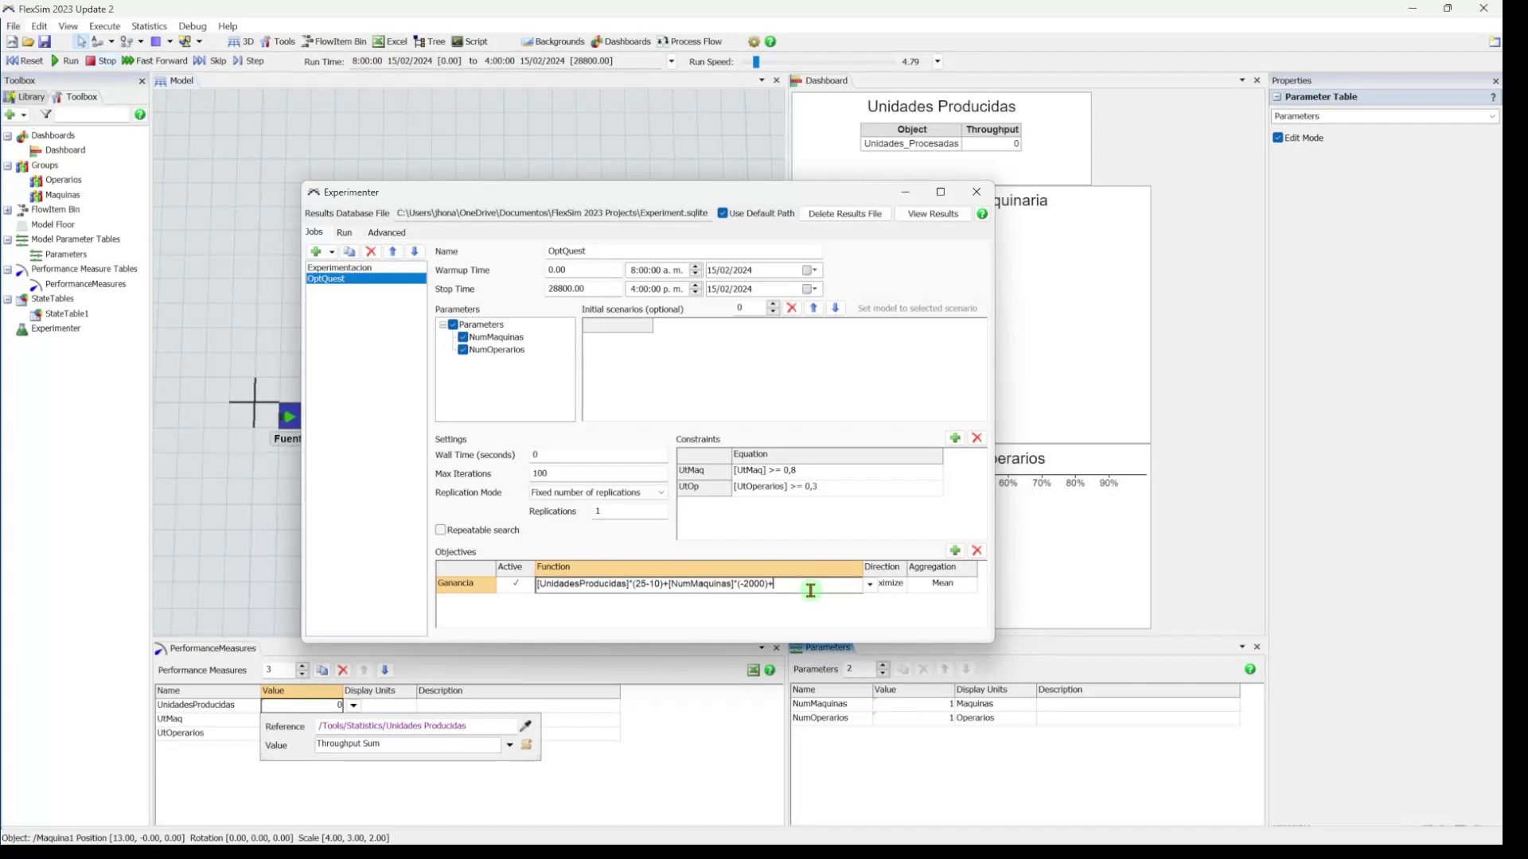
Step: Complete the Ganancia function with the operator cost term [NumOperarios]*(-100), using the NumOperarios parameter
click(870, 584)
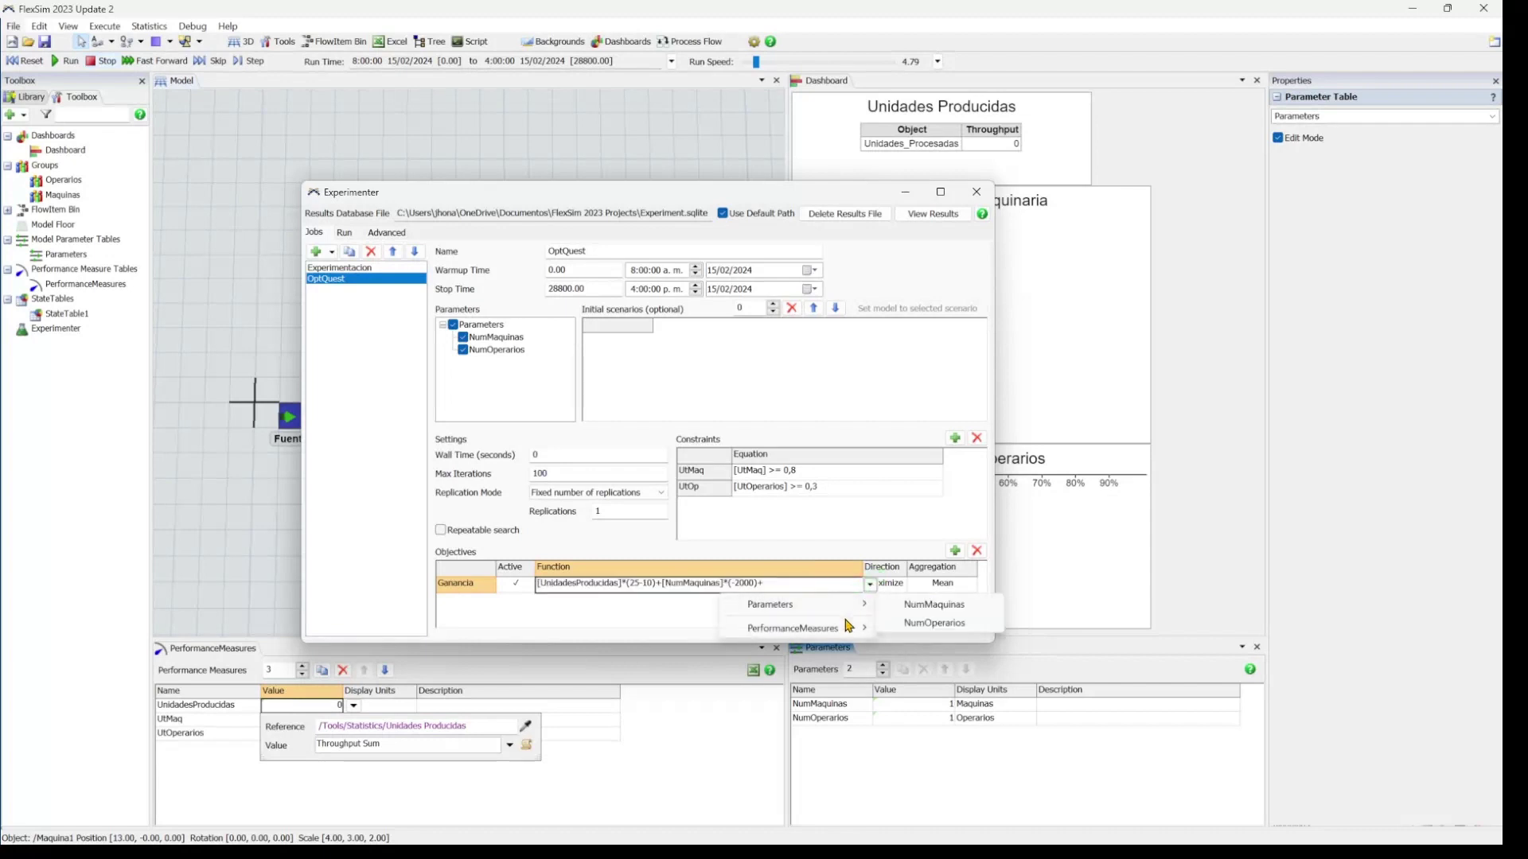
click(923, 624)
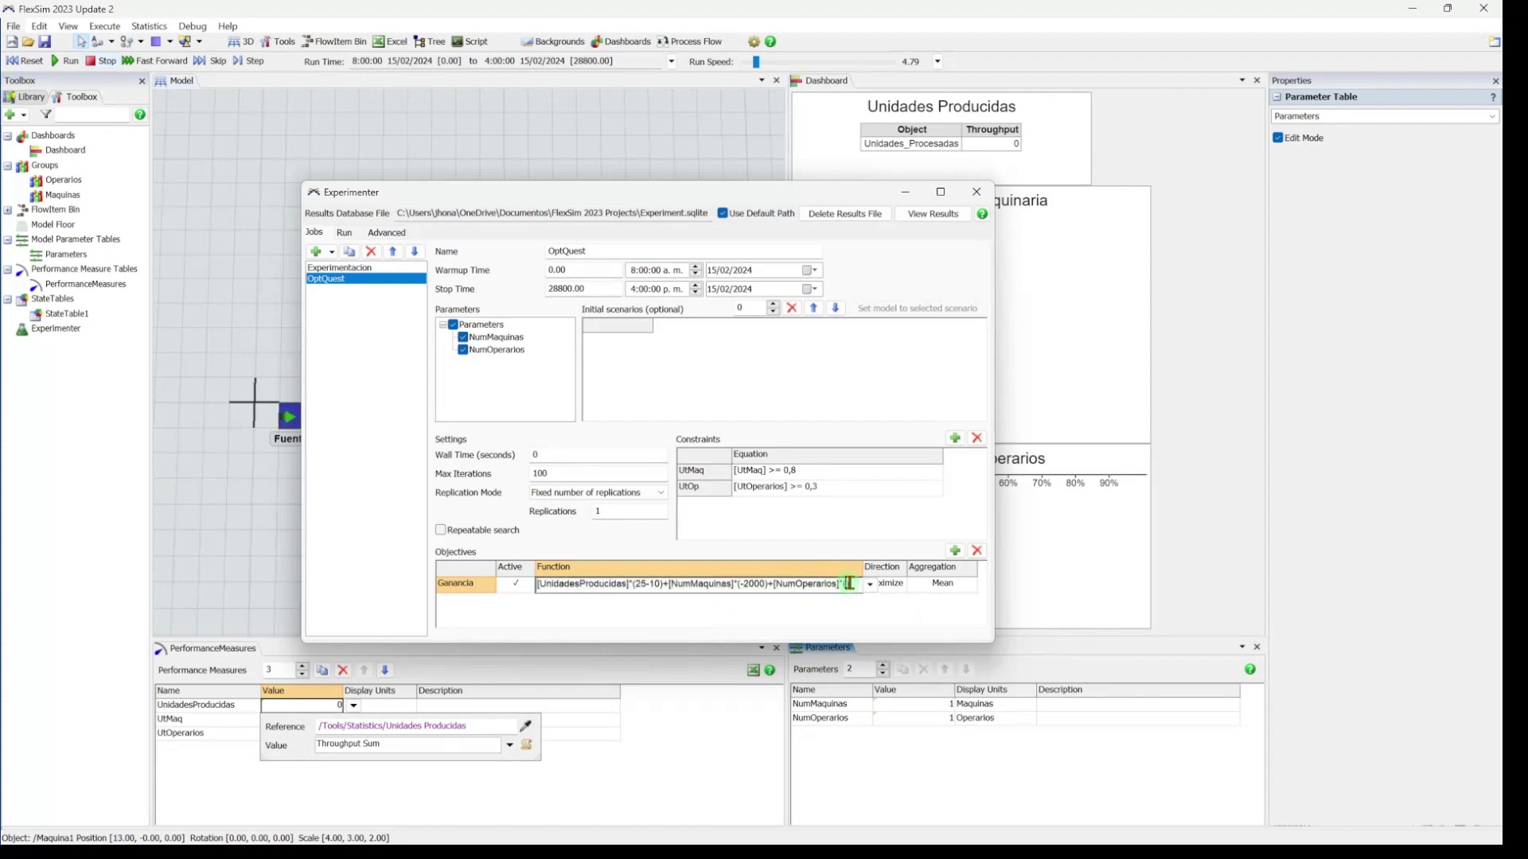
text(*(-100))
click(847, 605)
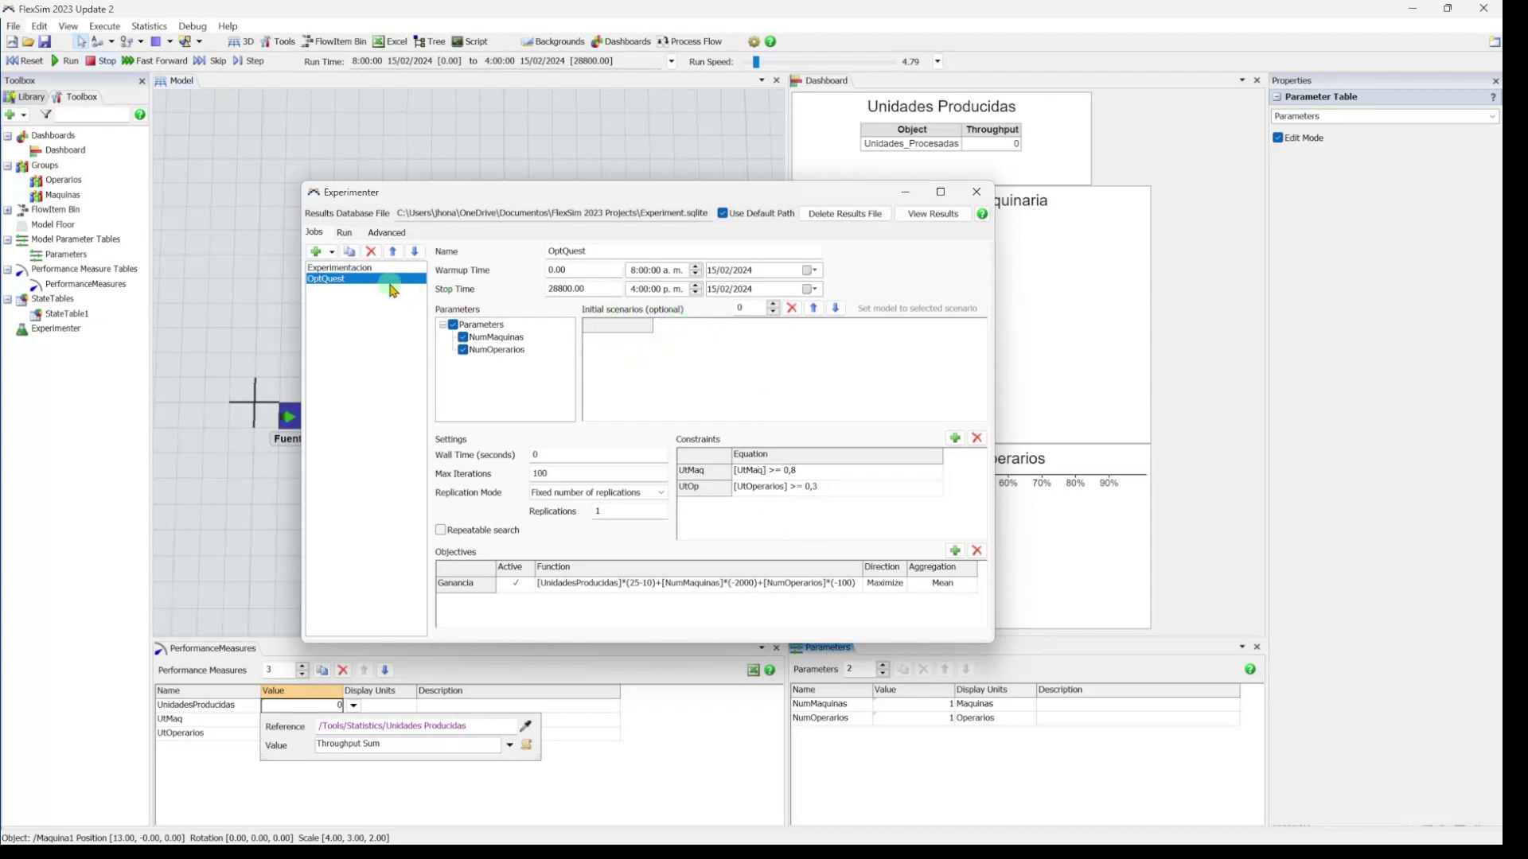
Step: Review the Experimentacion job's scenarios and add three initial scenarios to the OptQuest job
click(364, 268)
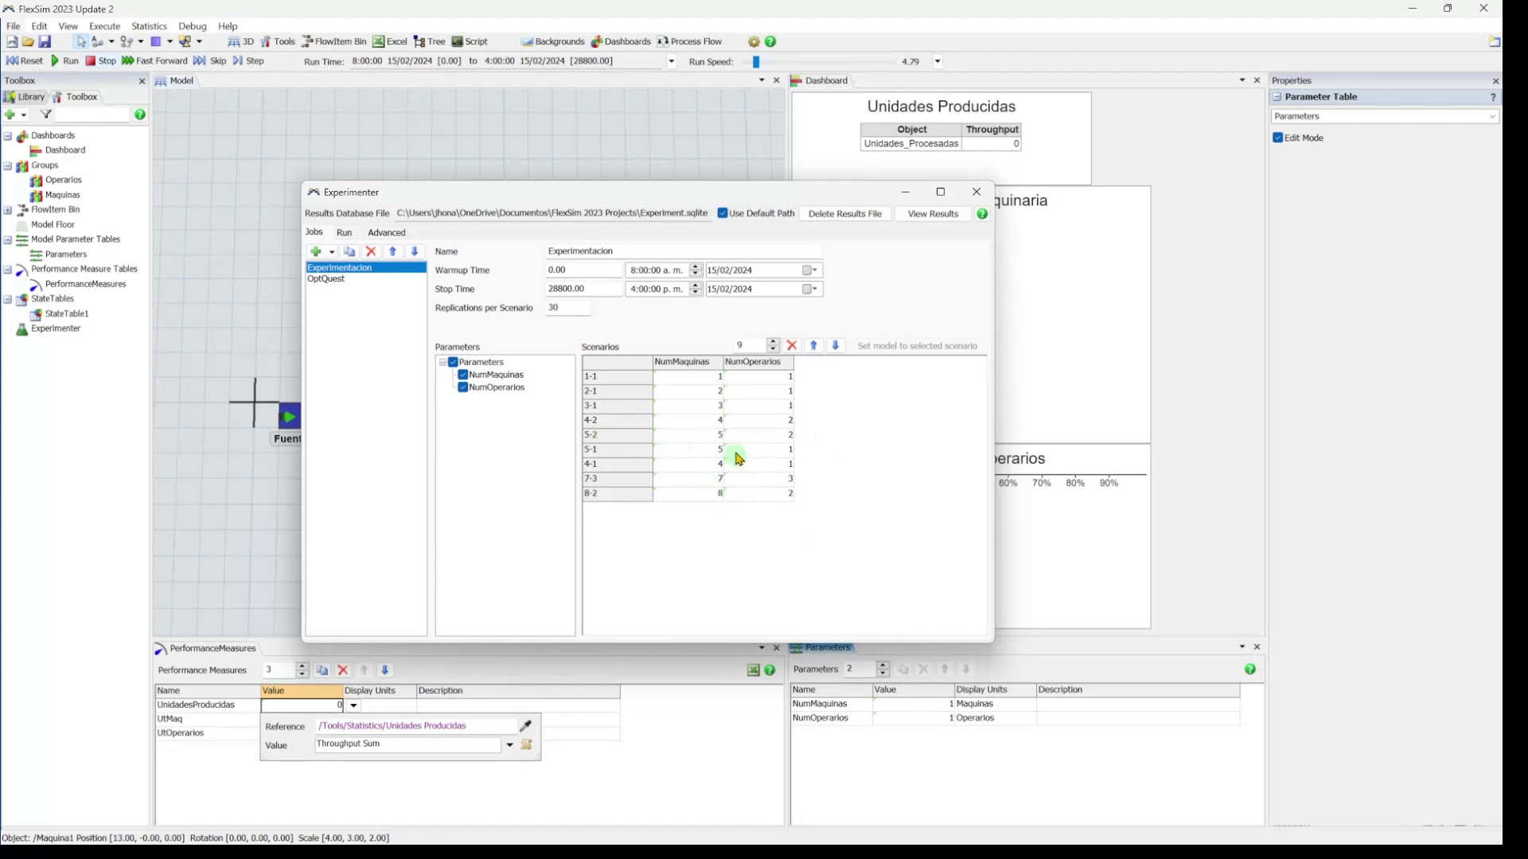
click(339, 279)
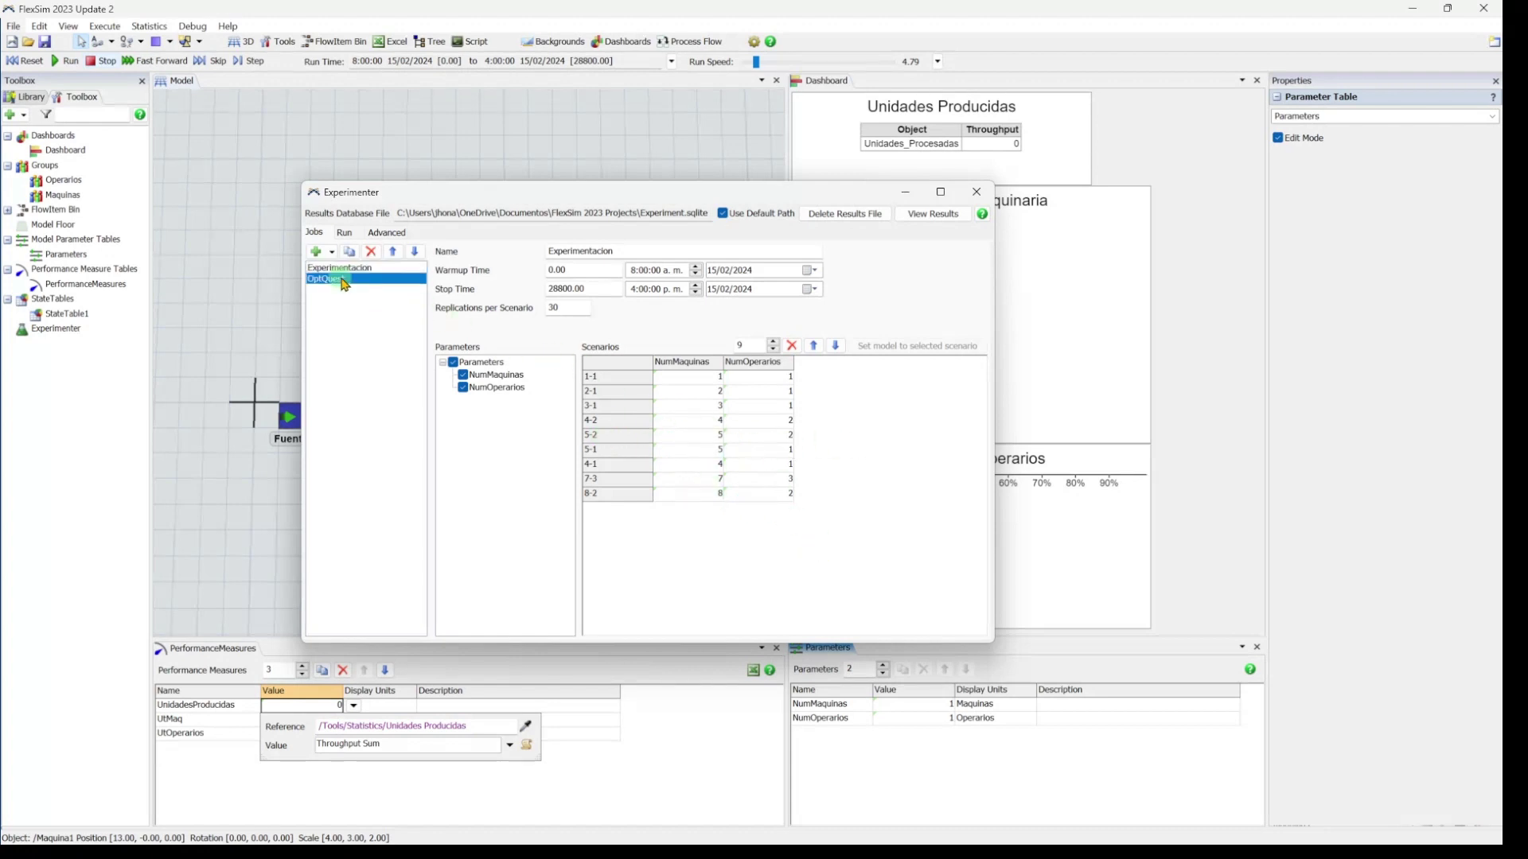
click(770, 307)
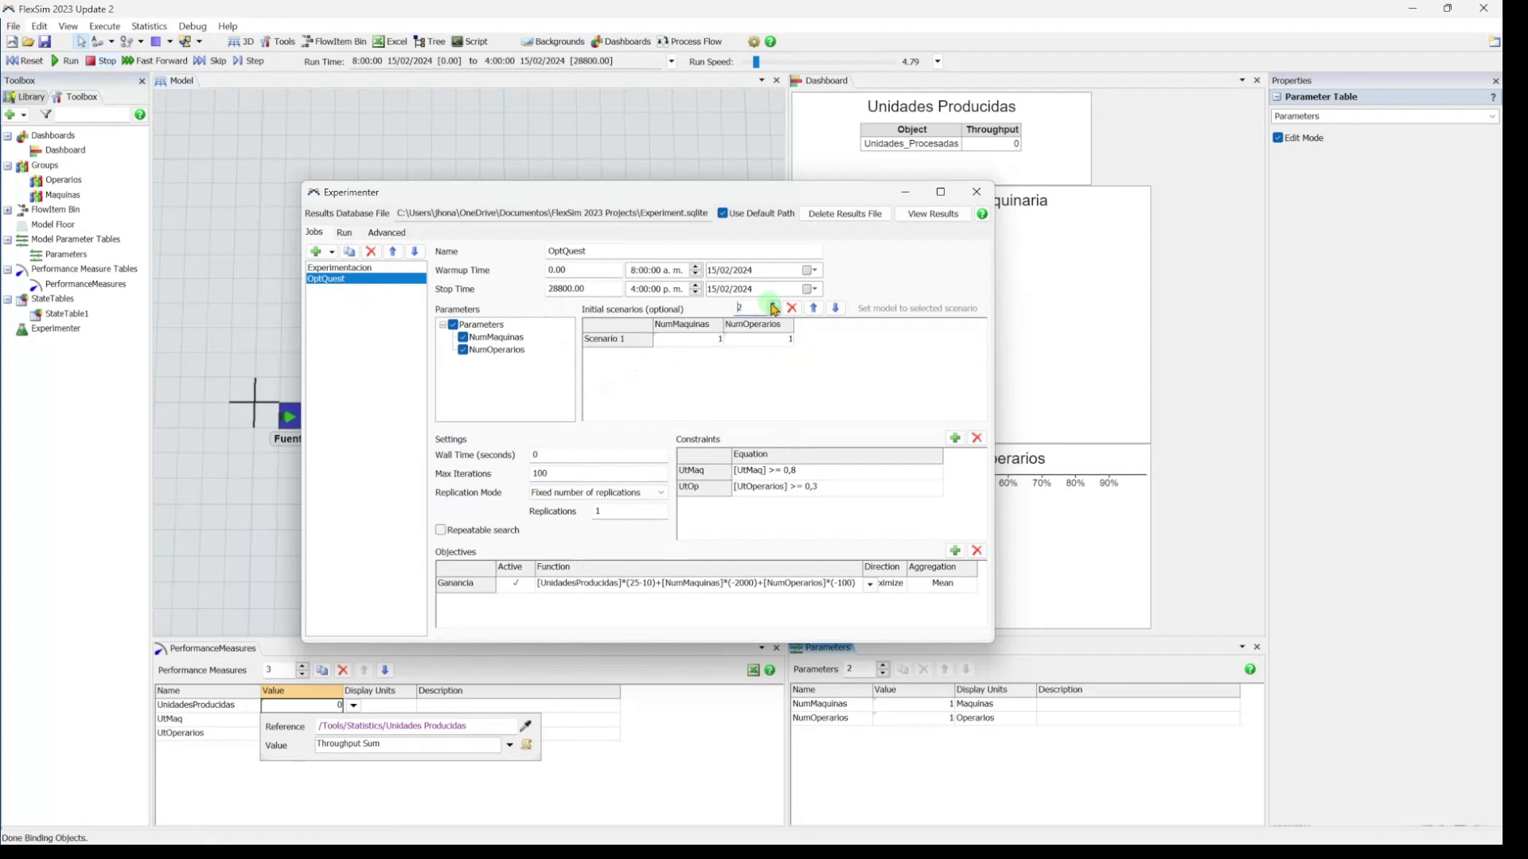
click(770, 306)
click(770, 306)
Step: Set Scenario 1 to 5 NumMaquinas and 2 NumOperarios, and Scenario 2 to 7 NumMaquinas and 2 NumOperarios
click(677, 342)
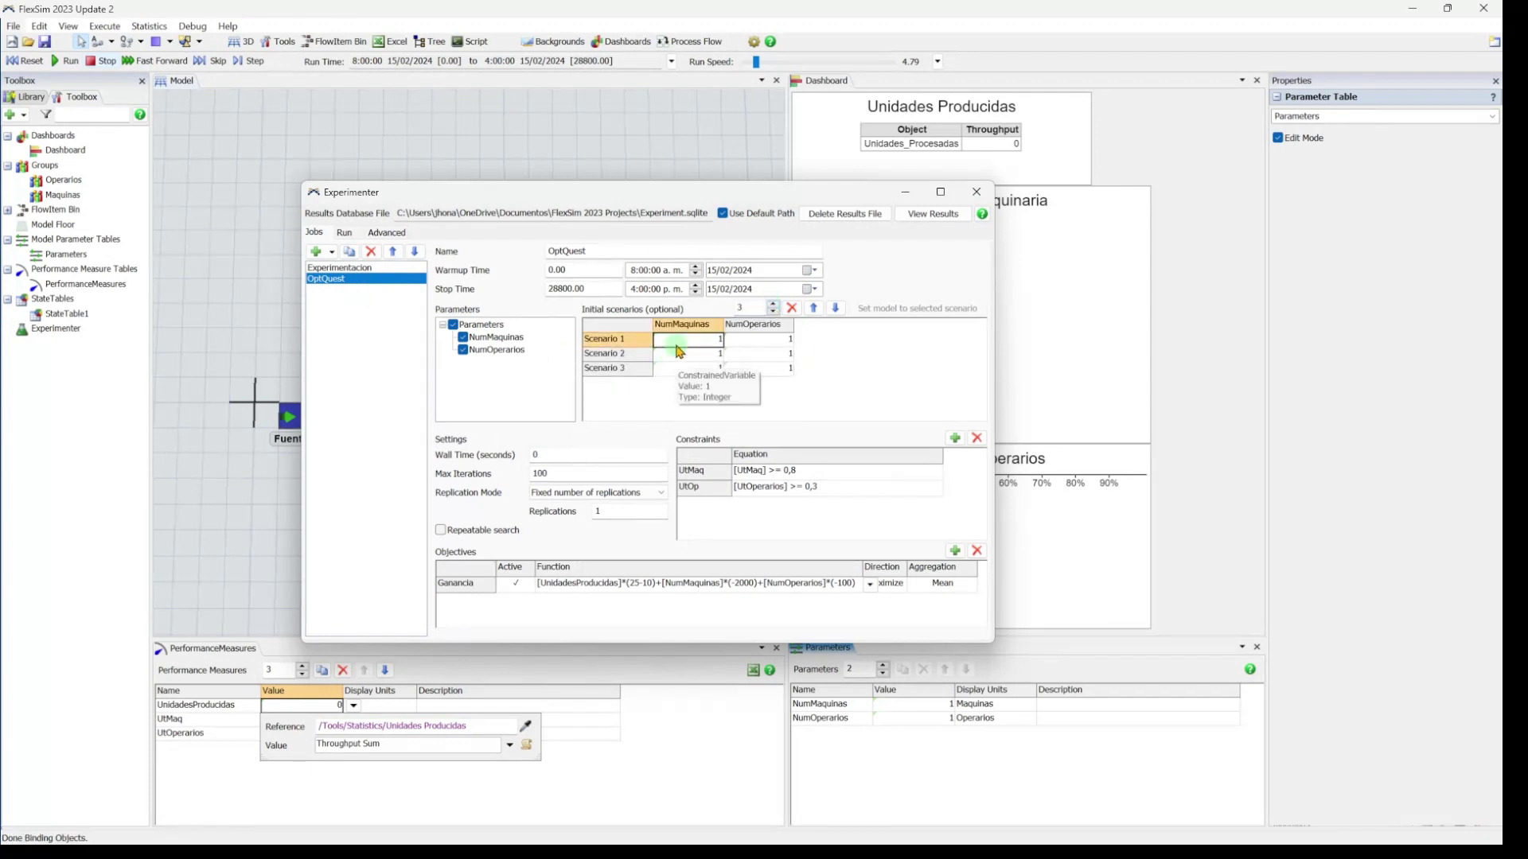
key(Tab)
text(2)
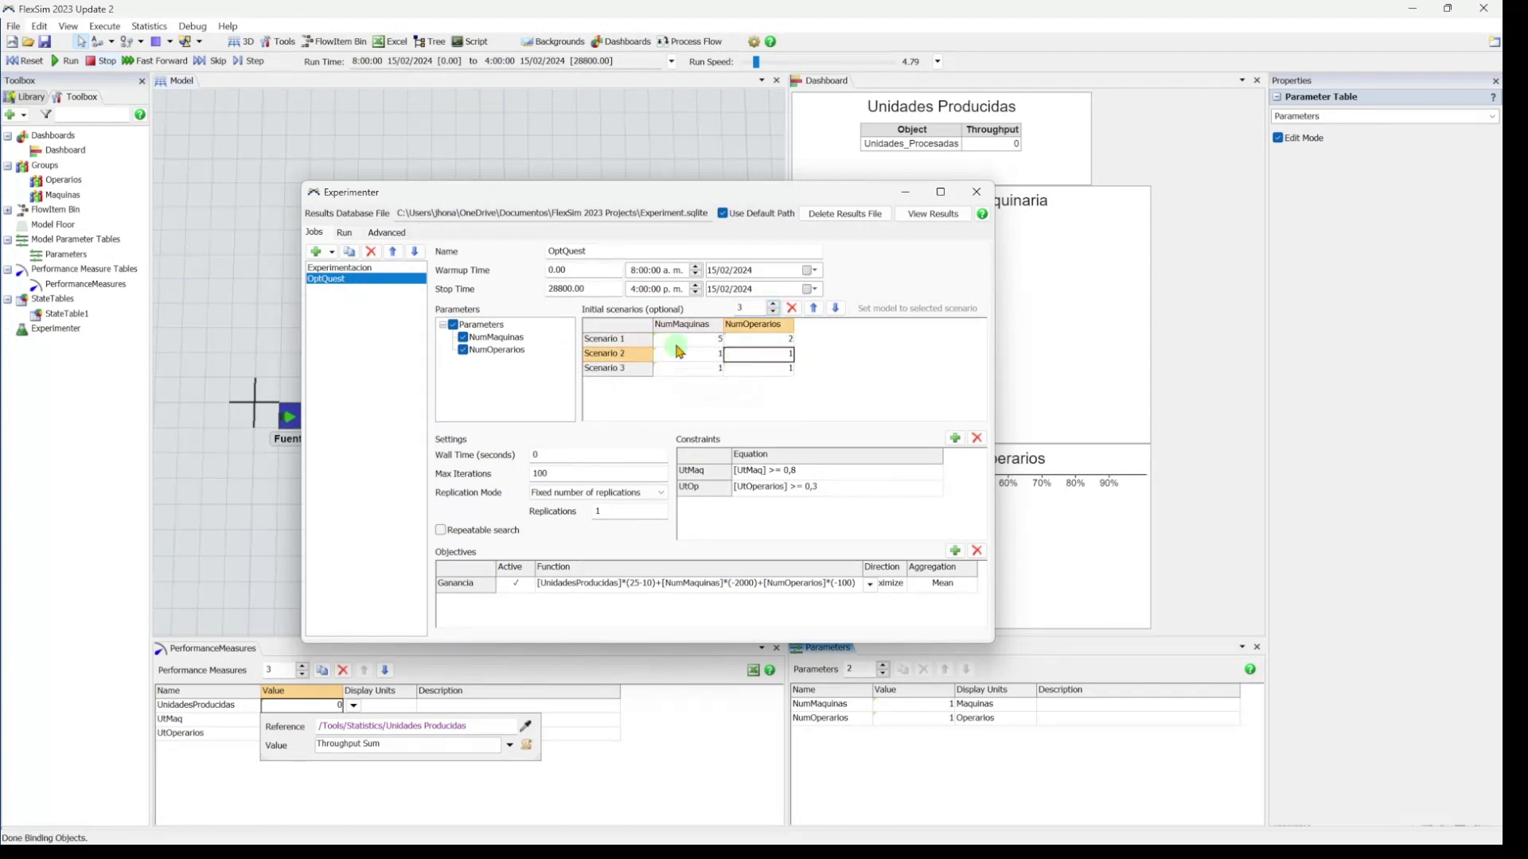
key(Tab)
text(7)
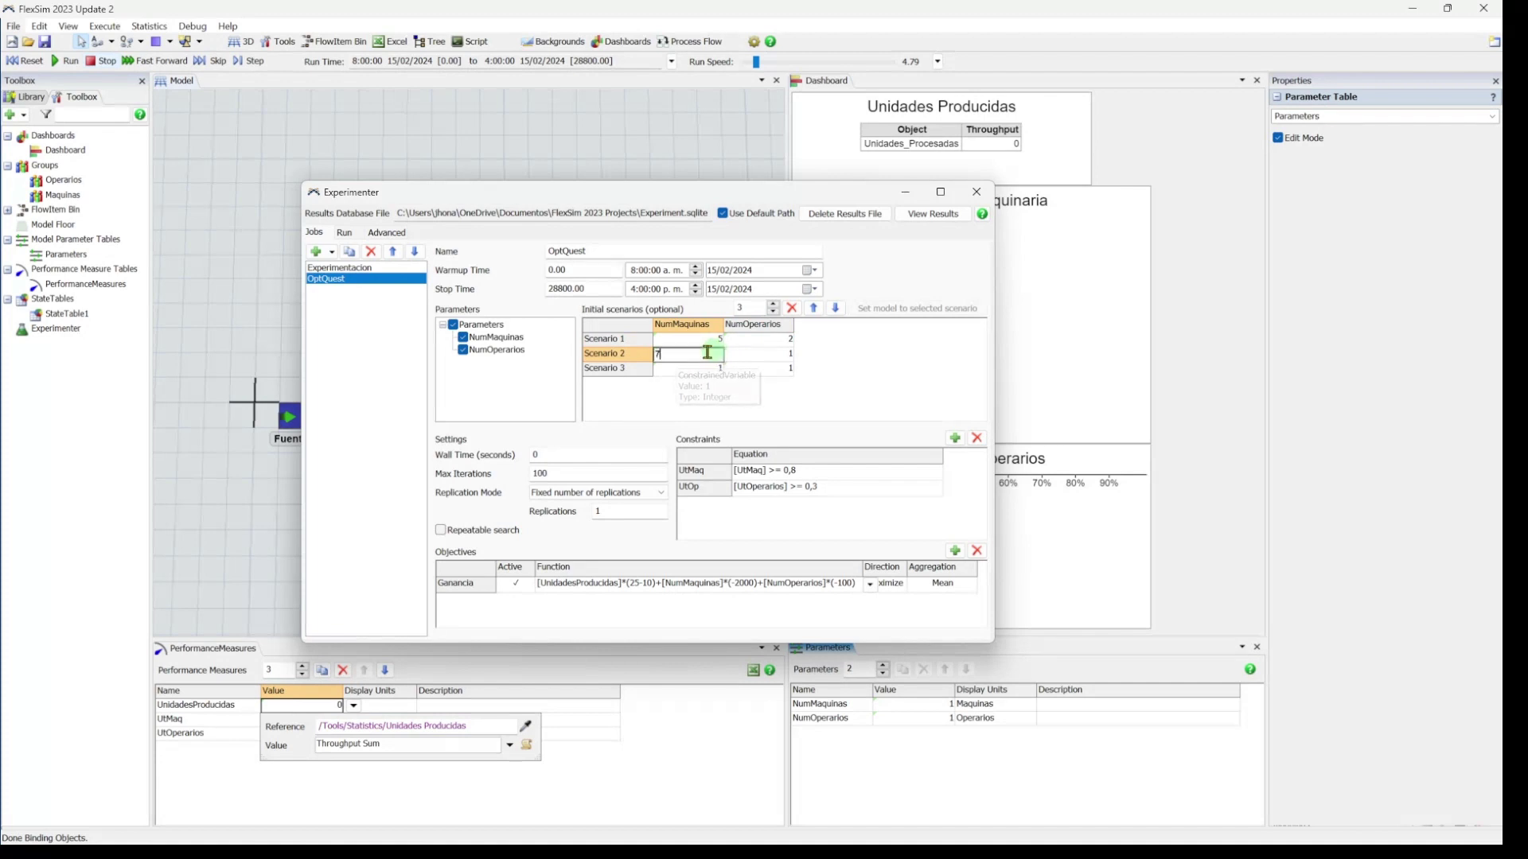
key(Tab)
text(2)
key(Return)
Step: Set Scenario 3 to 8 NumMaquinas and 2 NumOperarios, and change Scenario 2's NumOperarios to 3
key(Left)
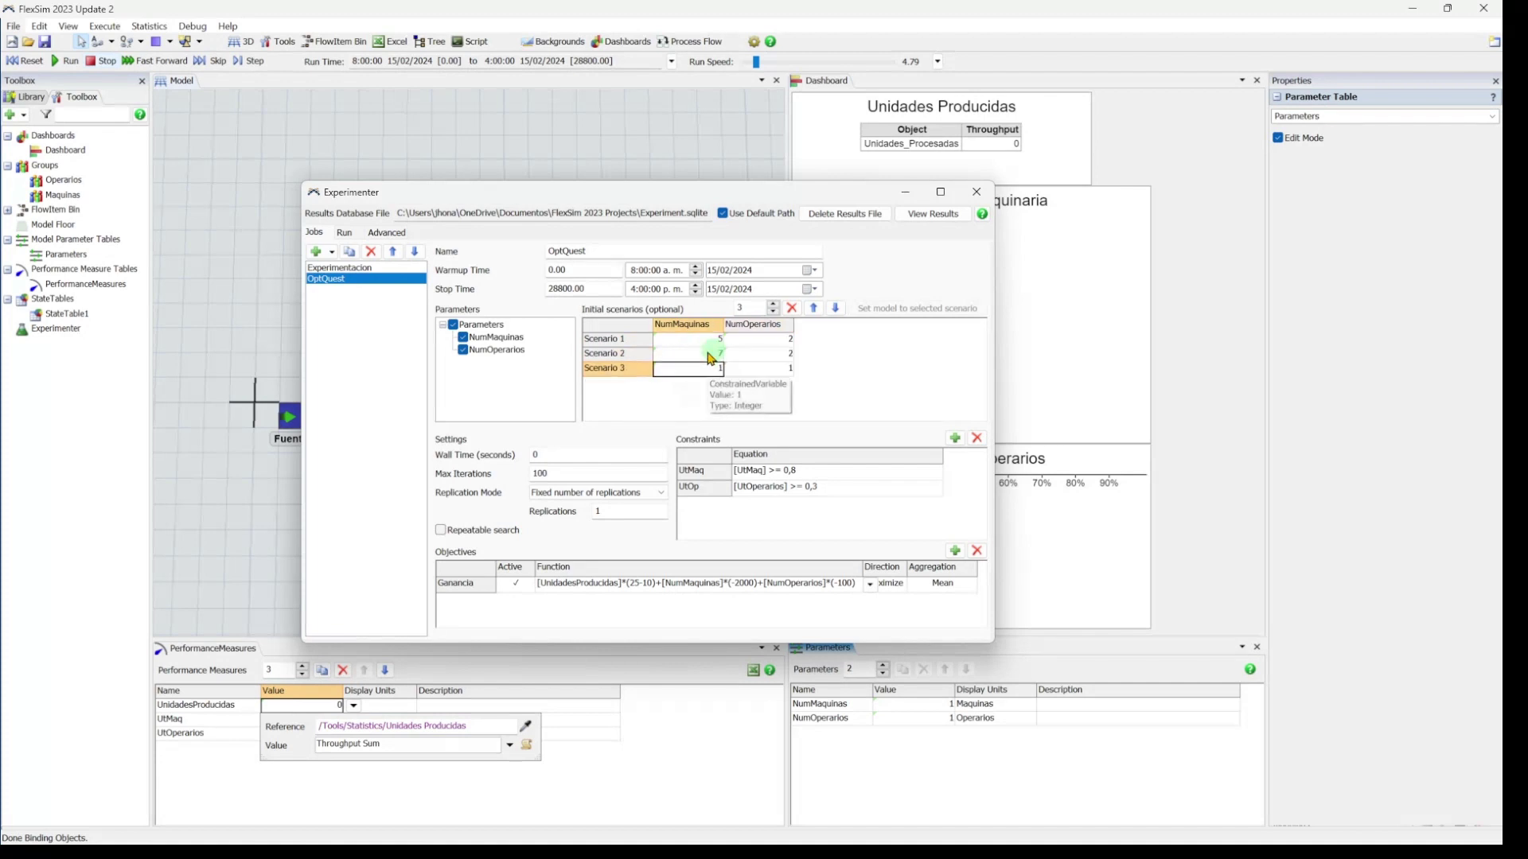
text(8)
key(Tab)
text(2)
key(Up)
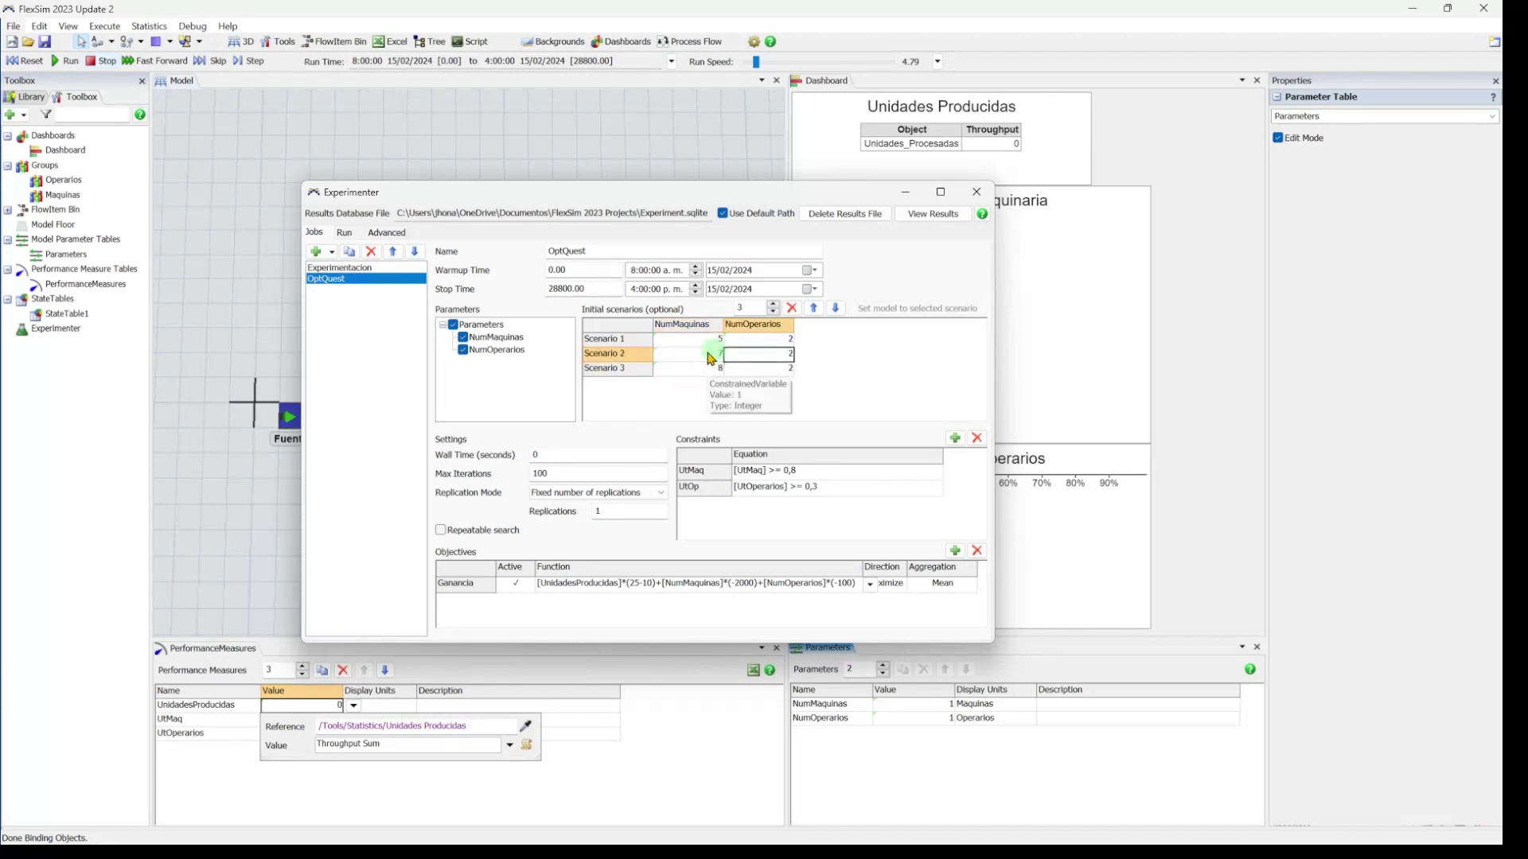
text(3)
key(Left)
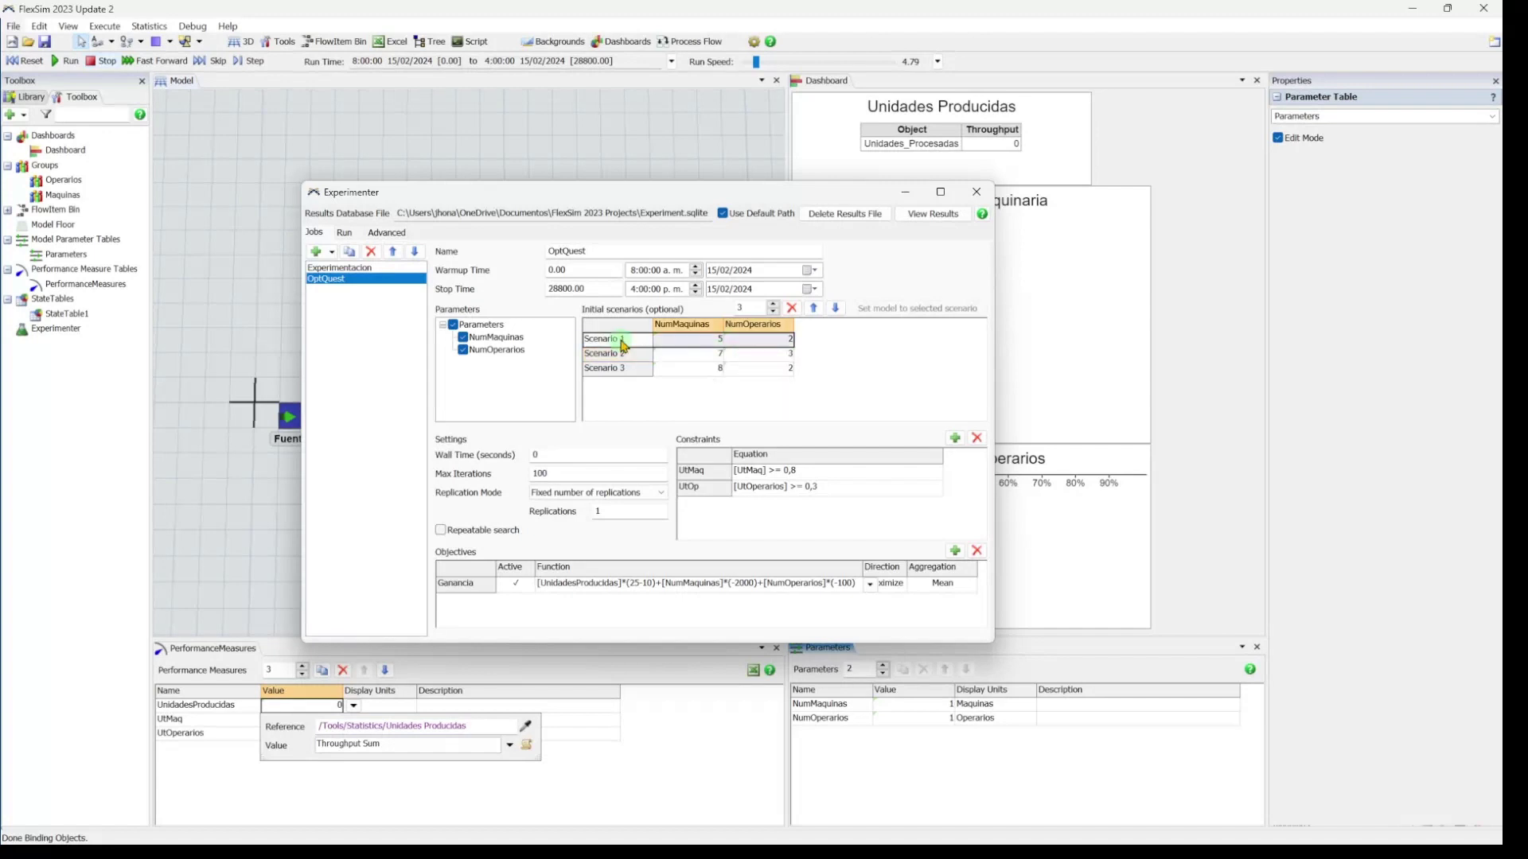
Step: Rename the three initial scenarios 5-2, 7-3 and 8-2
double_click(621, 339)
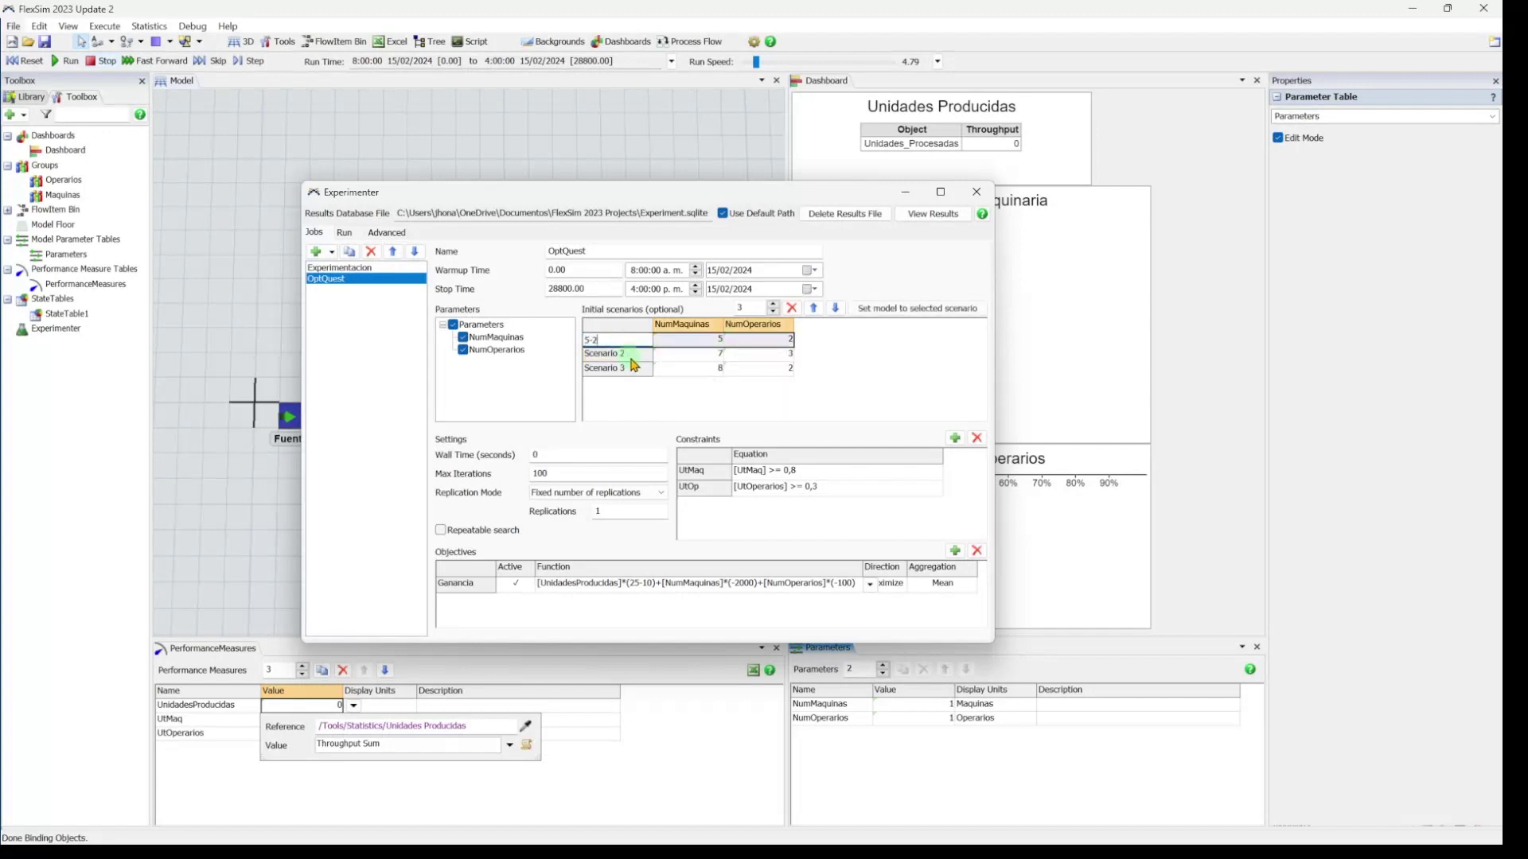
double_click(631, 355)
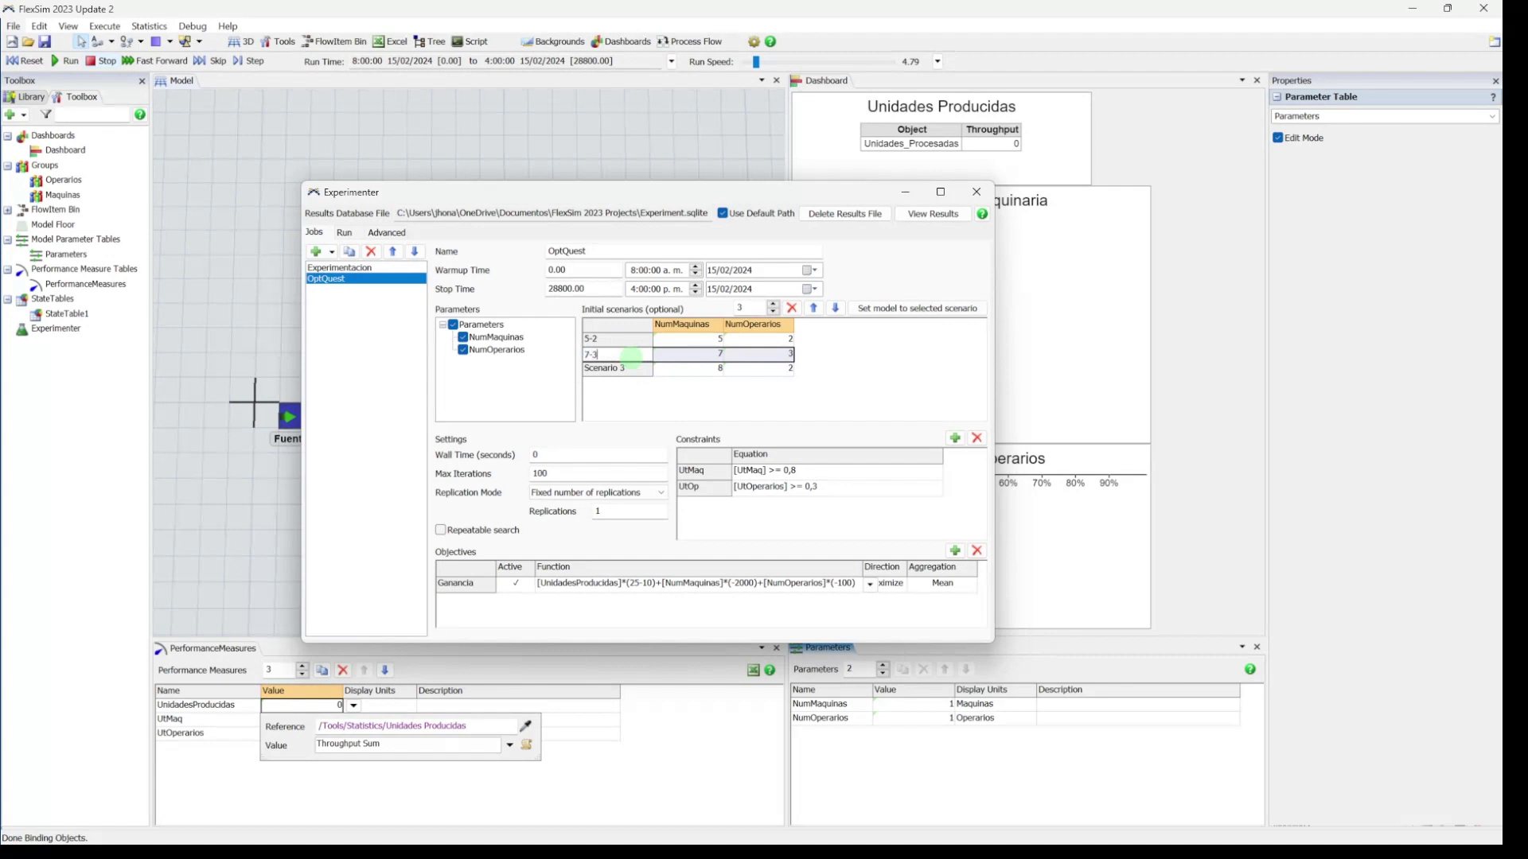
double_click(620, 370)
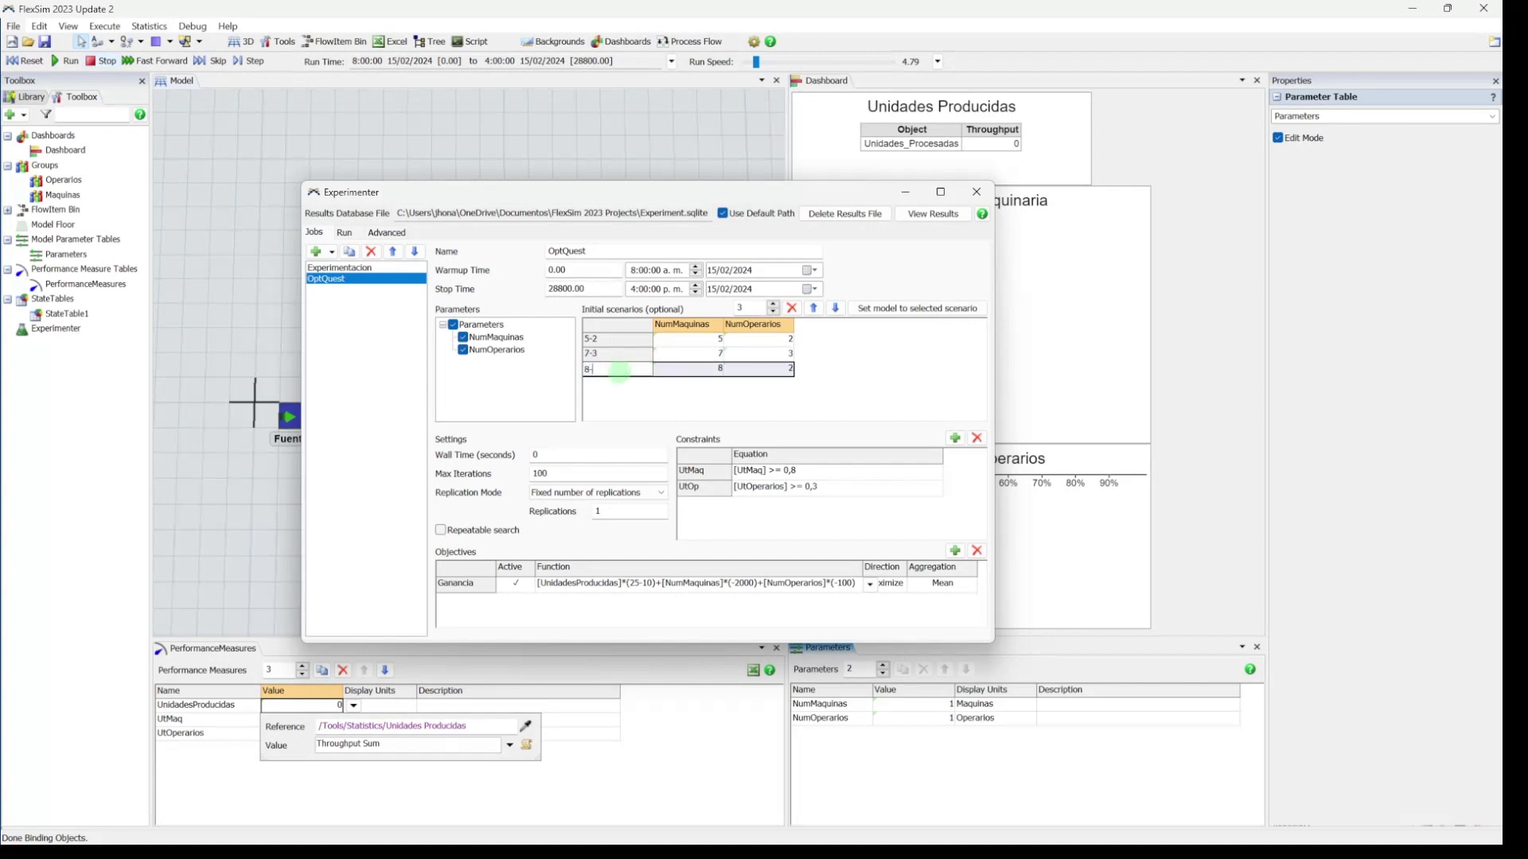
click(710, 400)
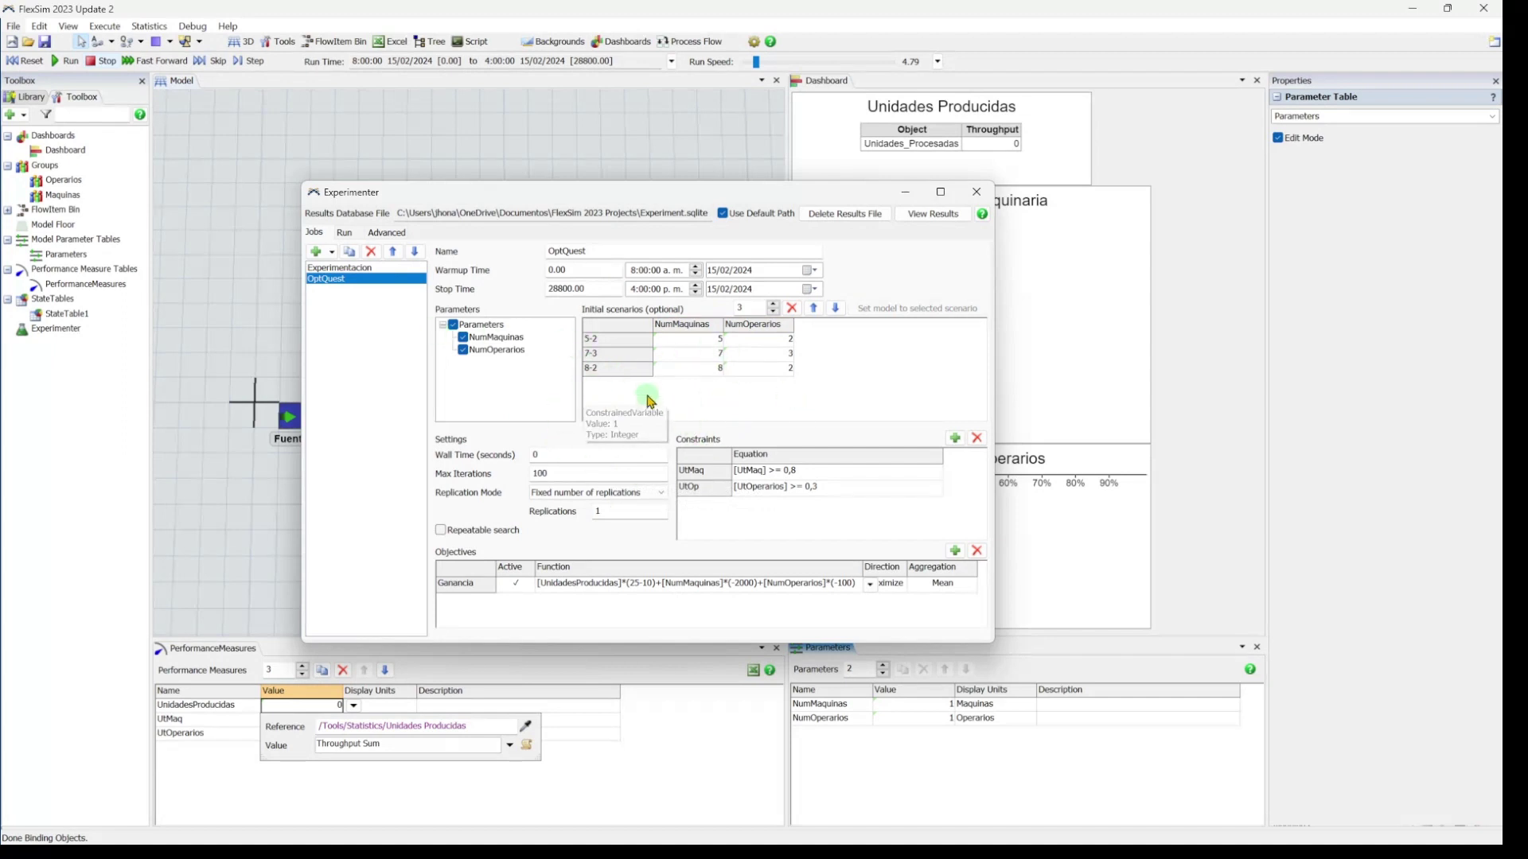
drag(776, 371, 594, 330)
click(814, 412)
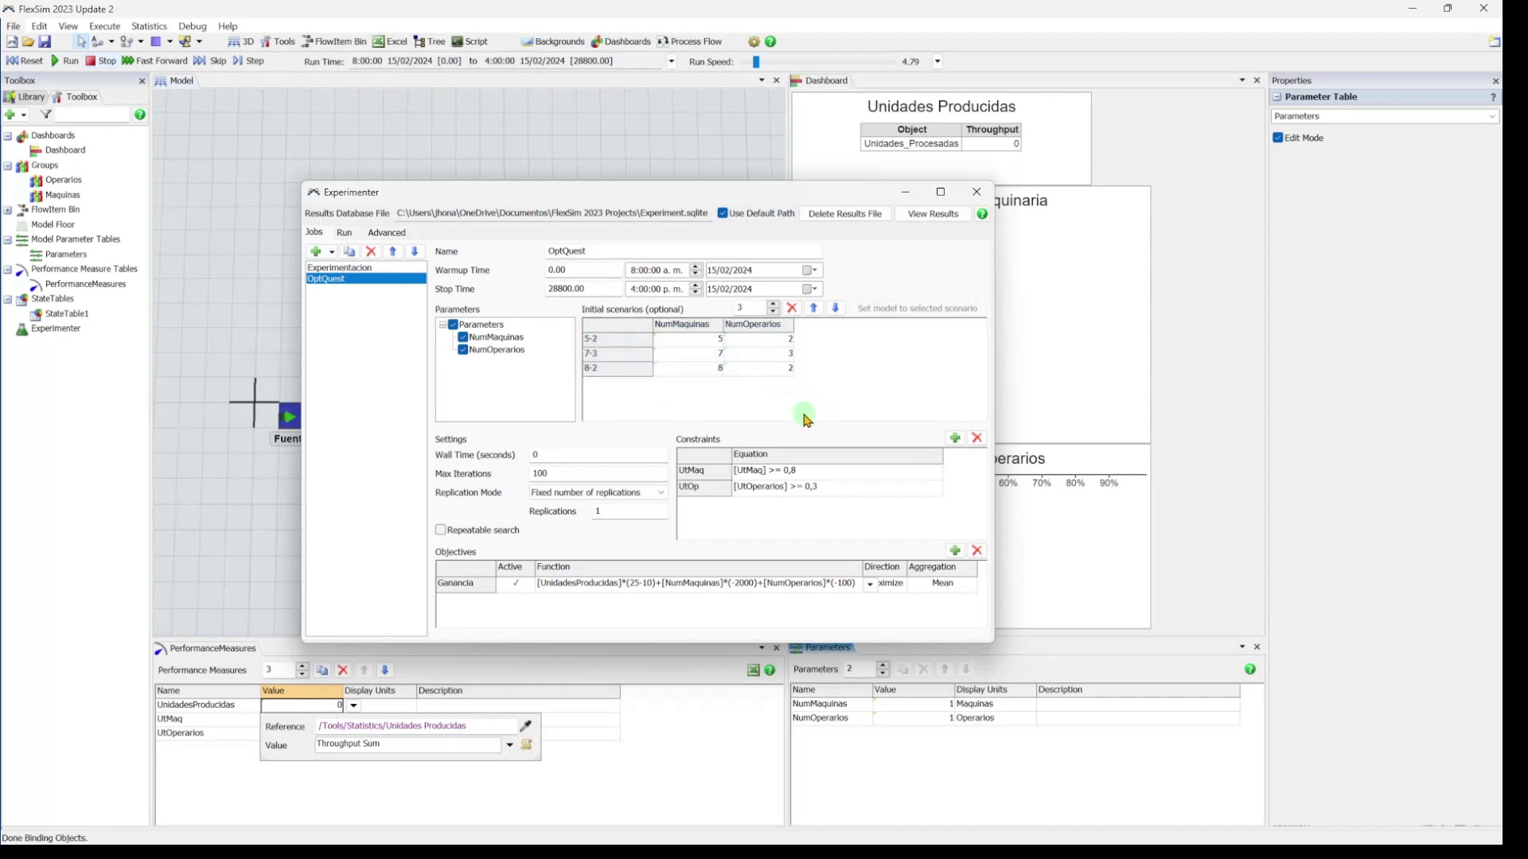
Step: Select OptQuest as the job to execute and run the optimization
click(344, 233)
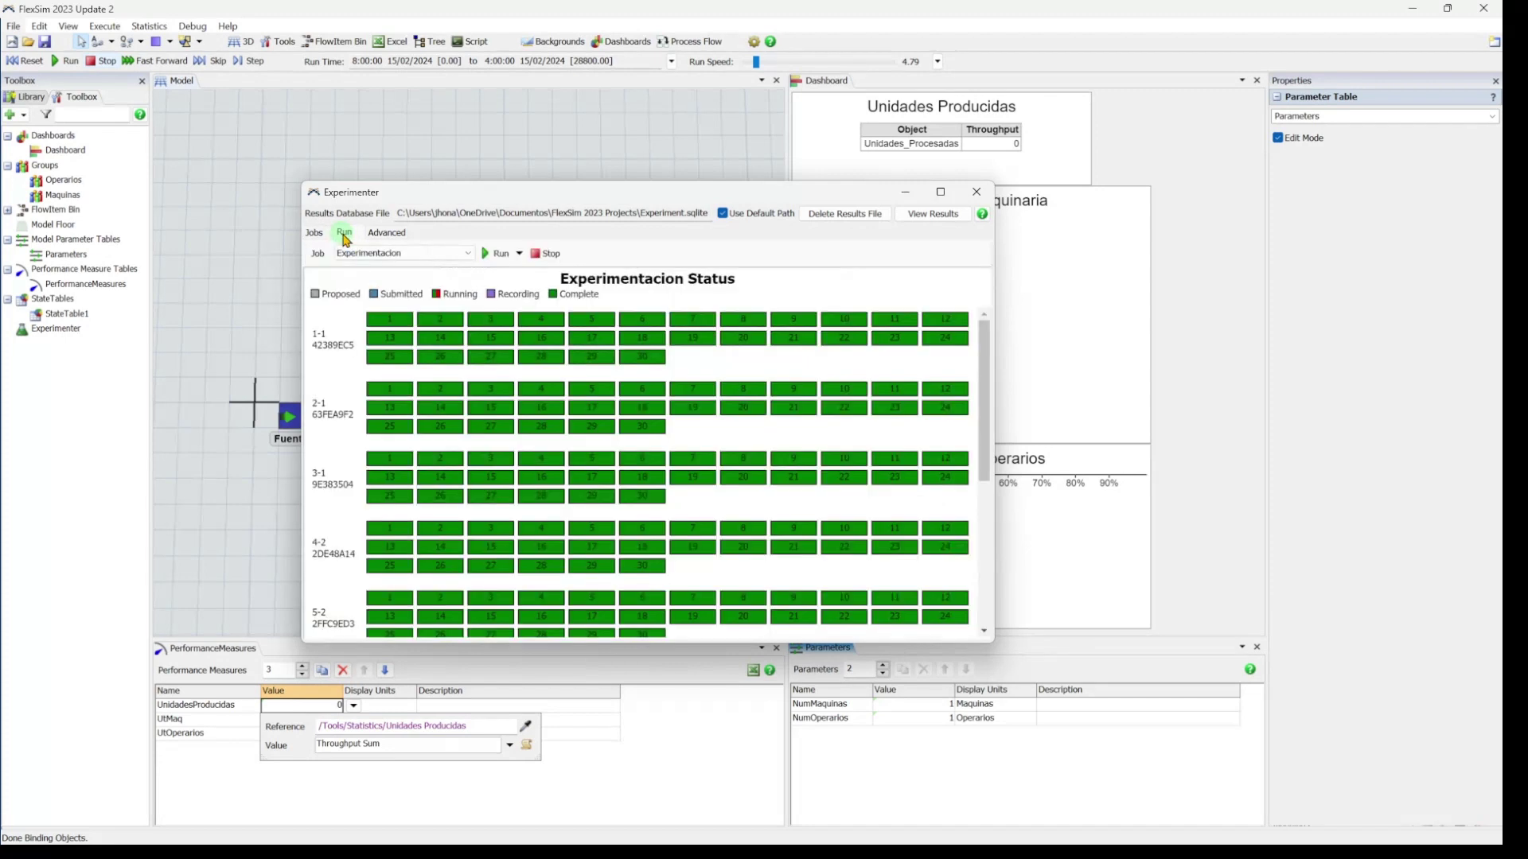
click(460, 253)
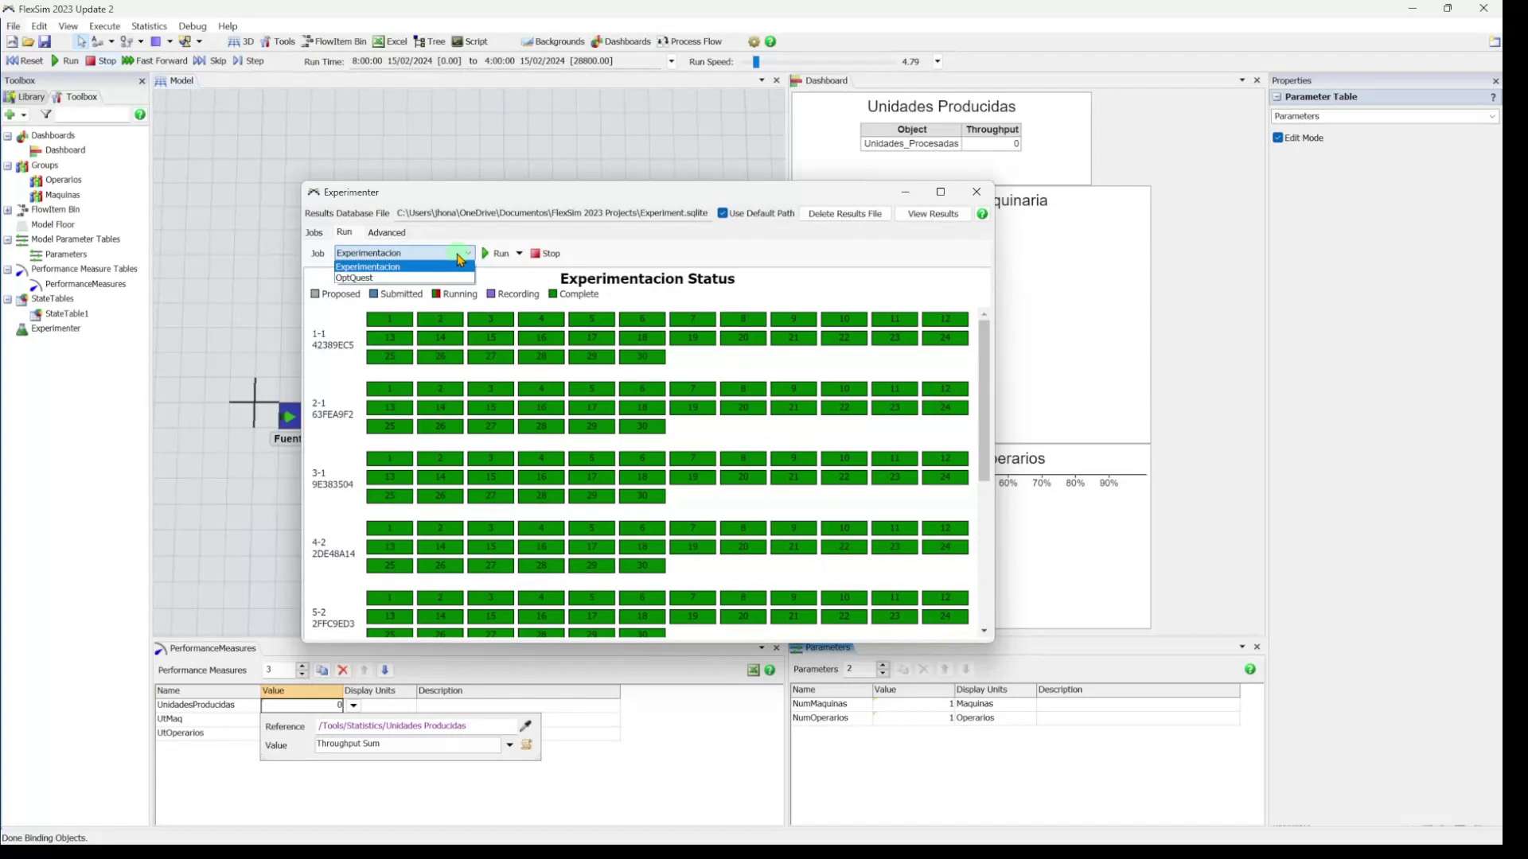
click(384, 279)
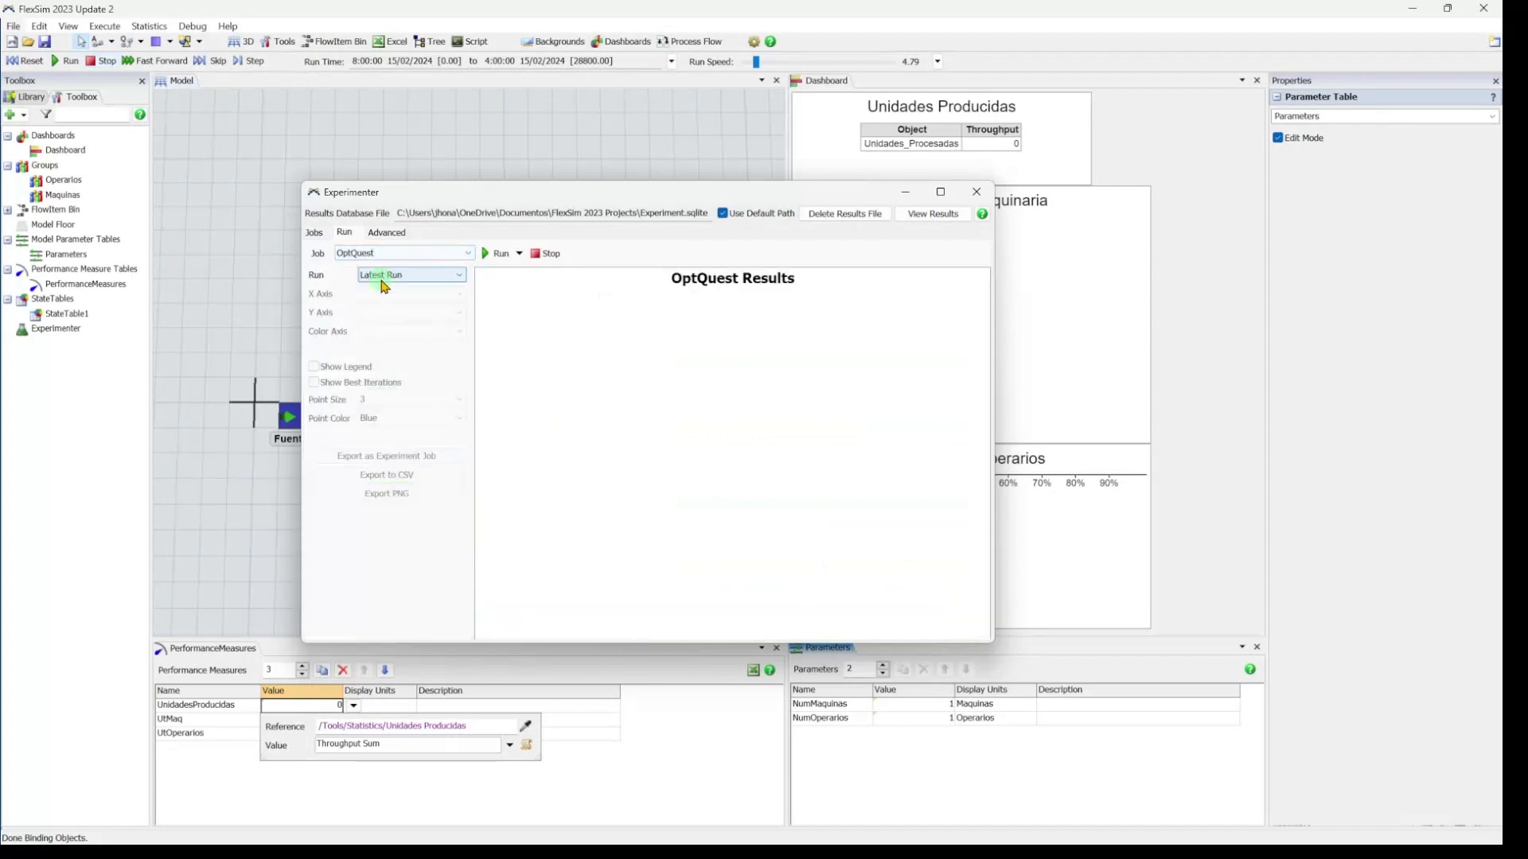
click(501, 263)
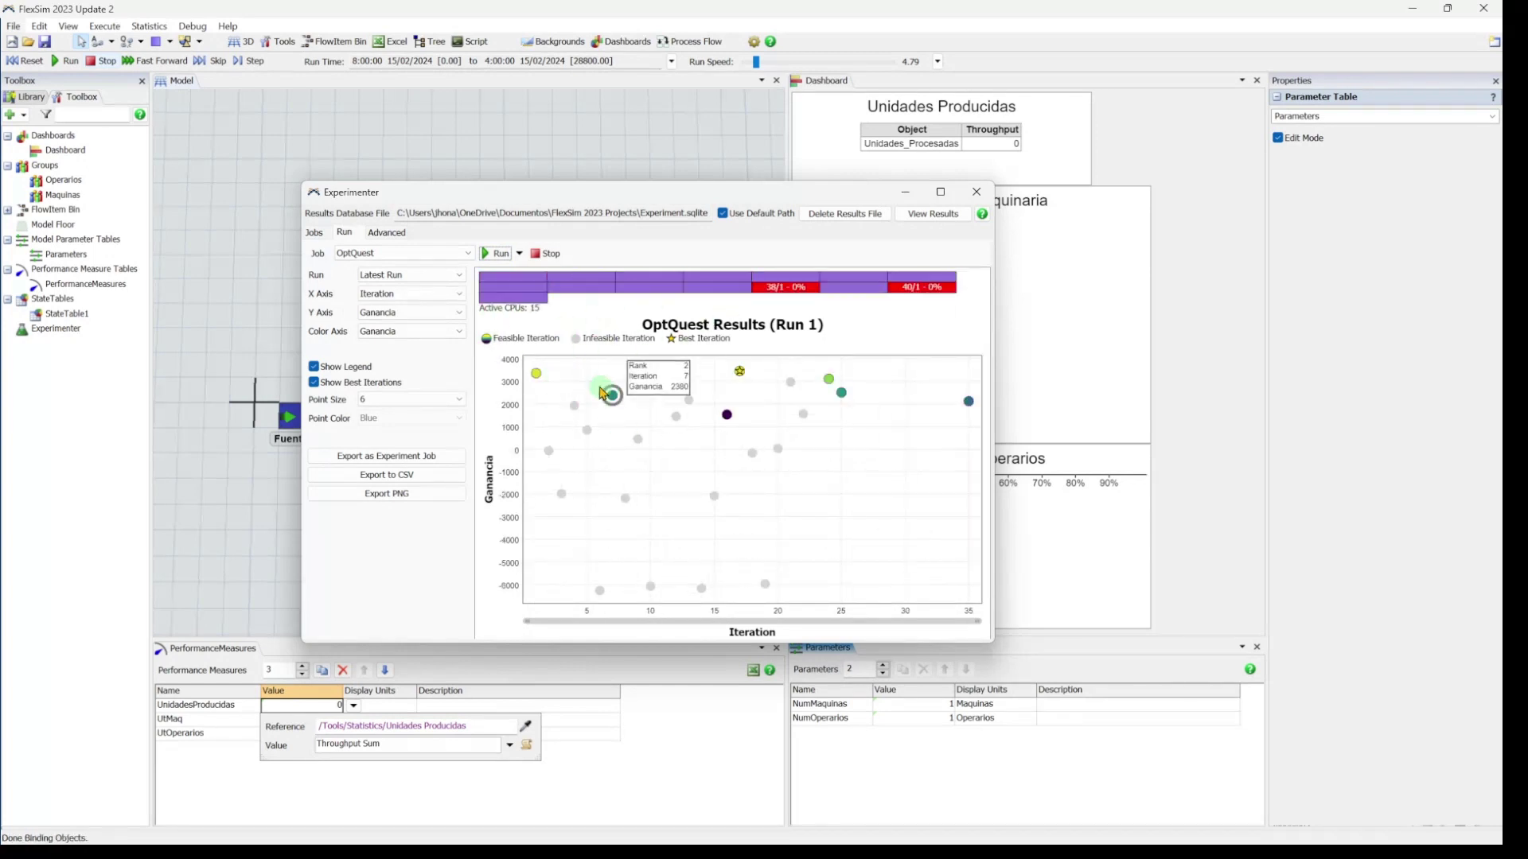
Step: Maximize the Experimenter window and examine the rank, Ganancia and broken constraints of individual iterations in the OptQuest results plot
click(934, 198)
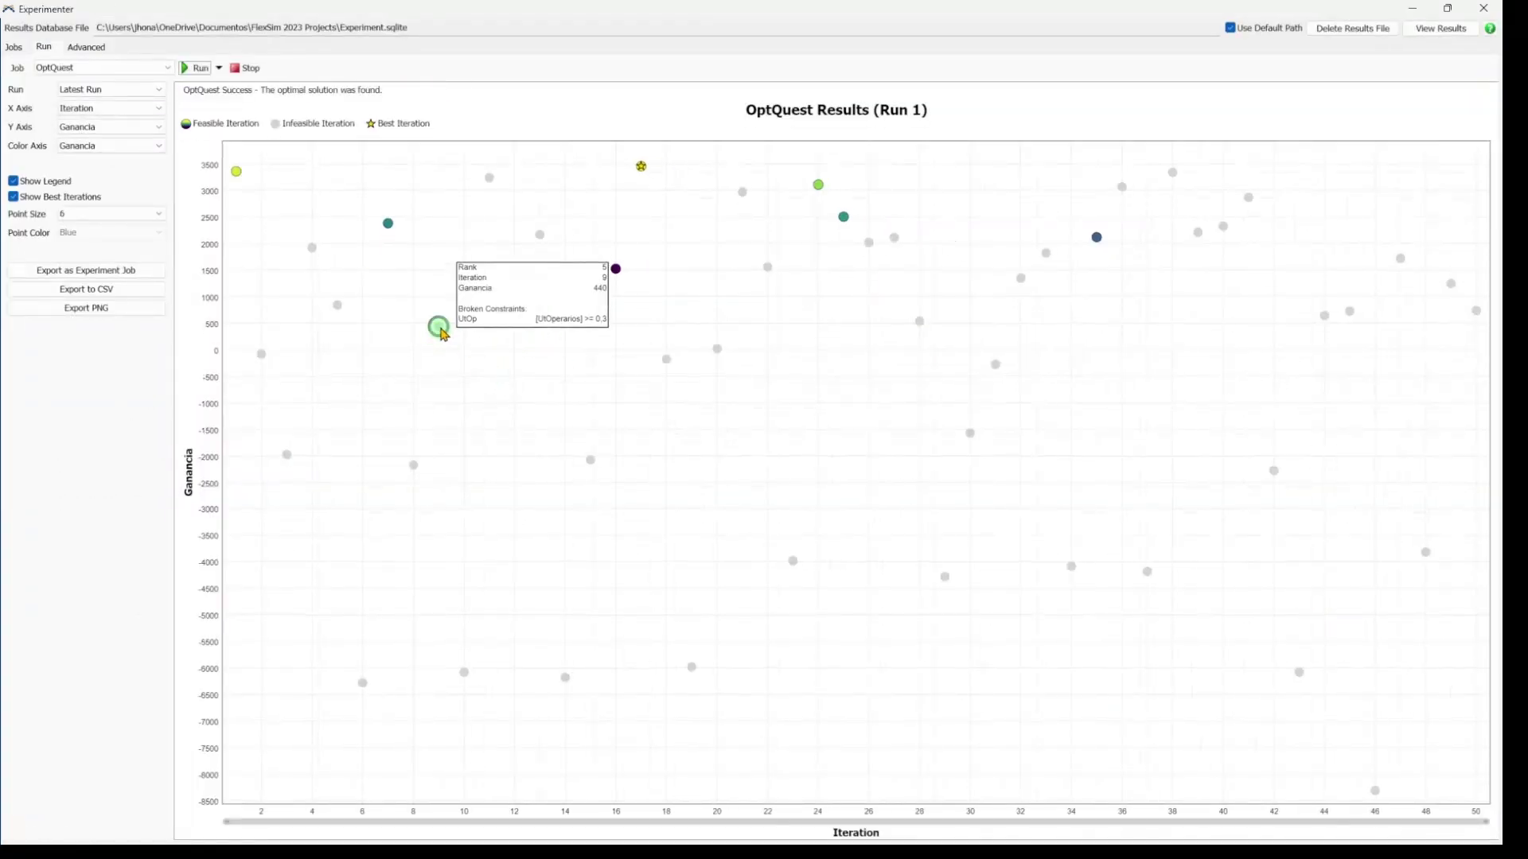
mouse_move(243, 174)
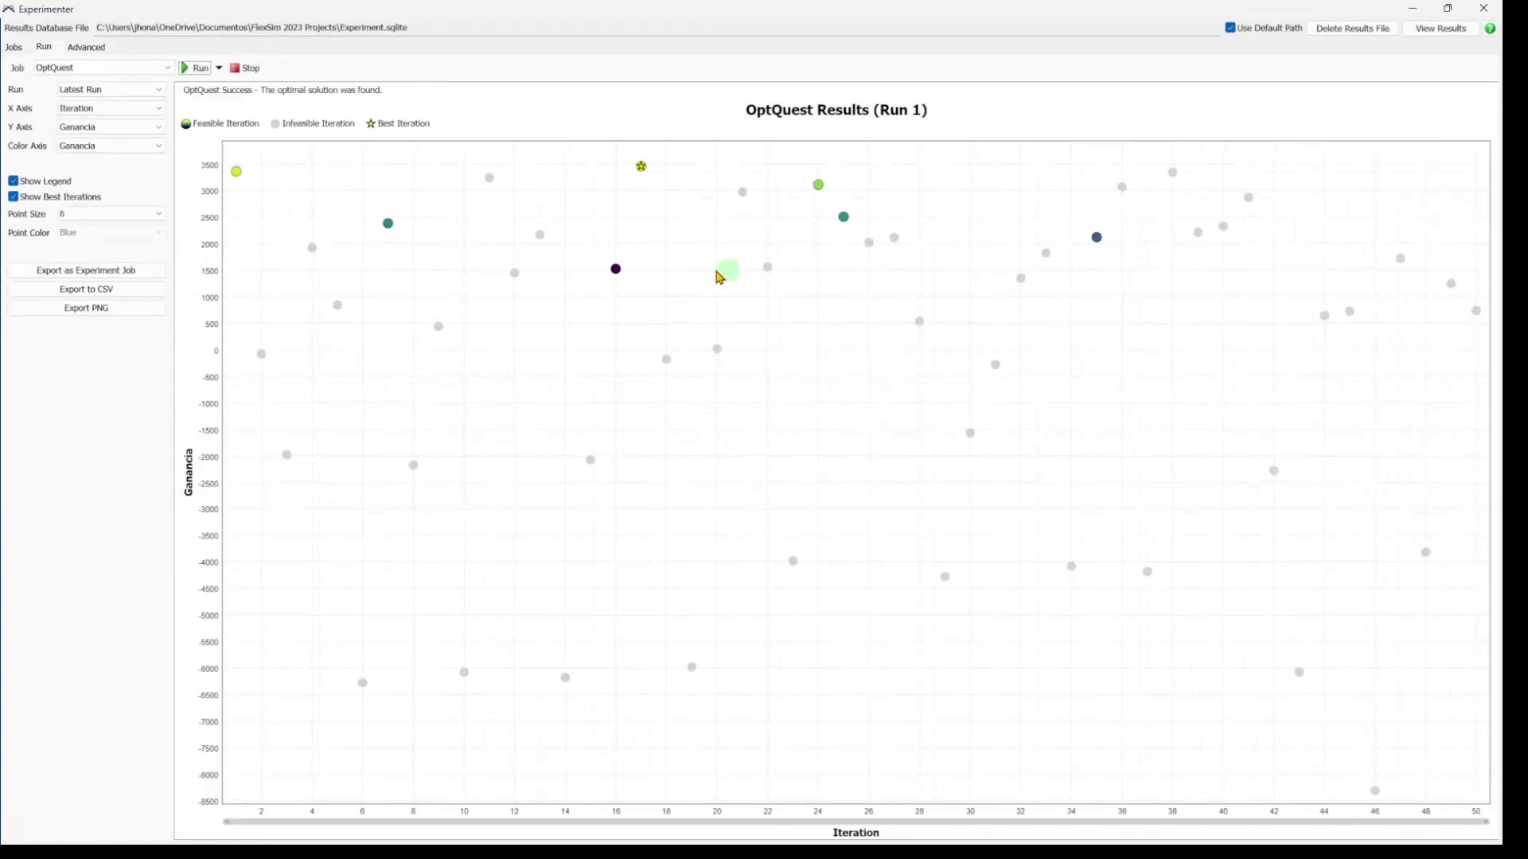
mouse_move(542, 239)
mouse_move(642, 167)
Step: Select the first iteration's point in the results plot, view its parameter values, and close the details
click(238, 177)
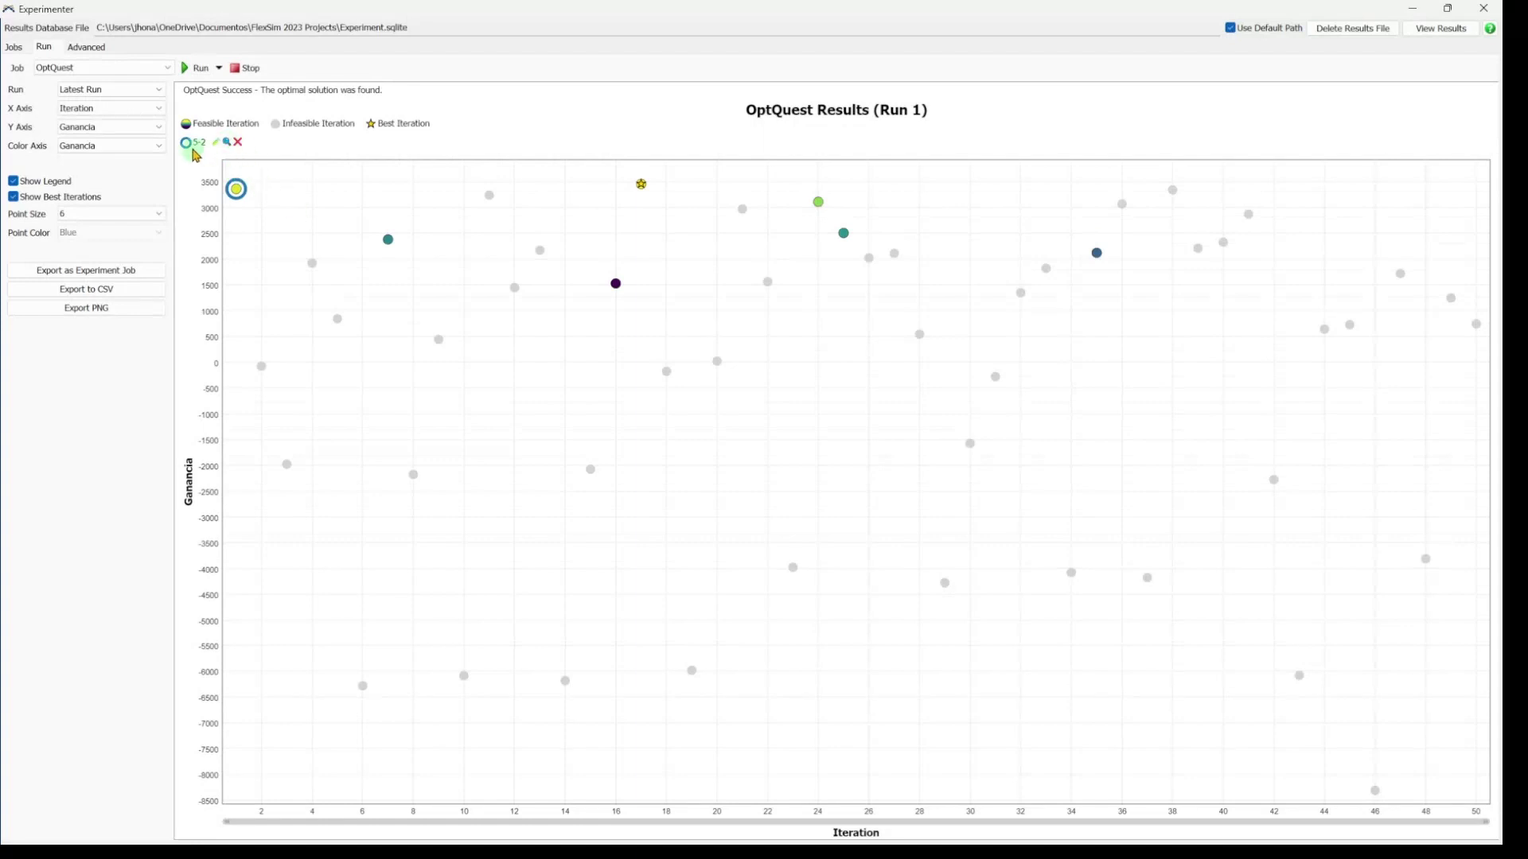
click(230, 144)
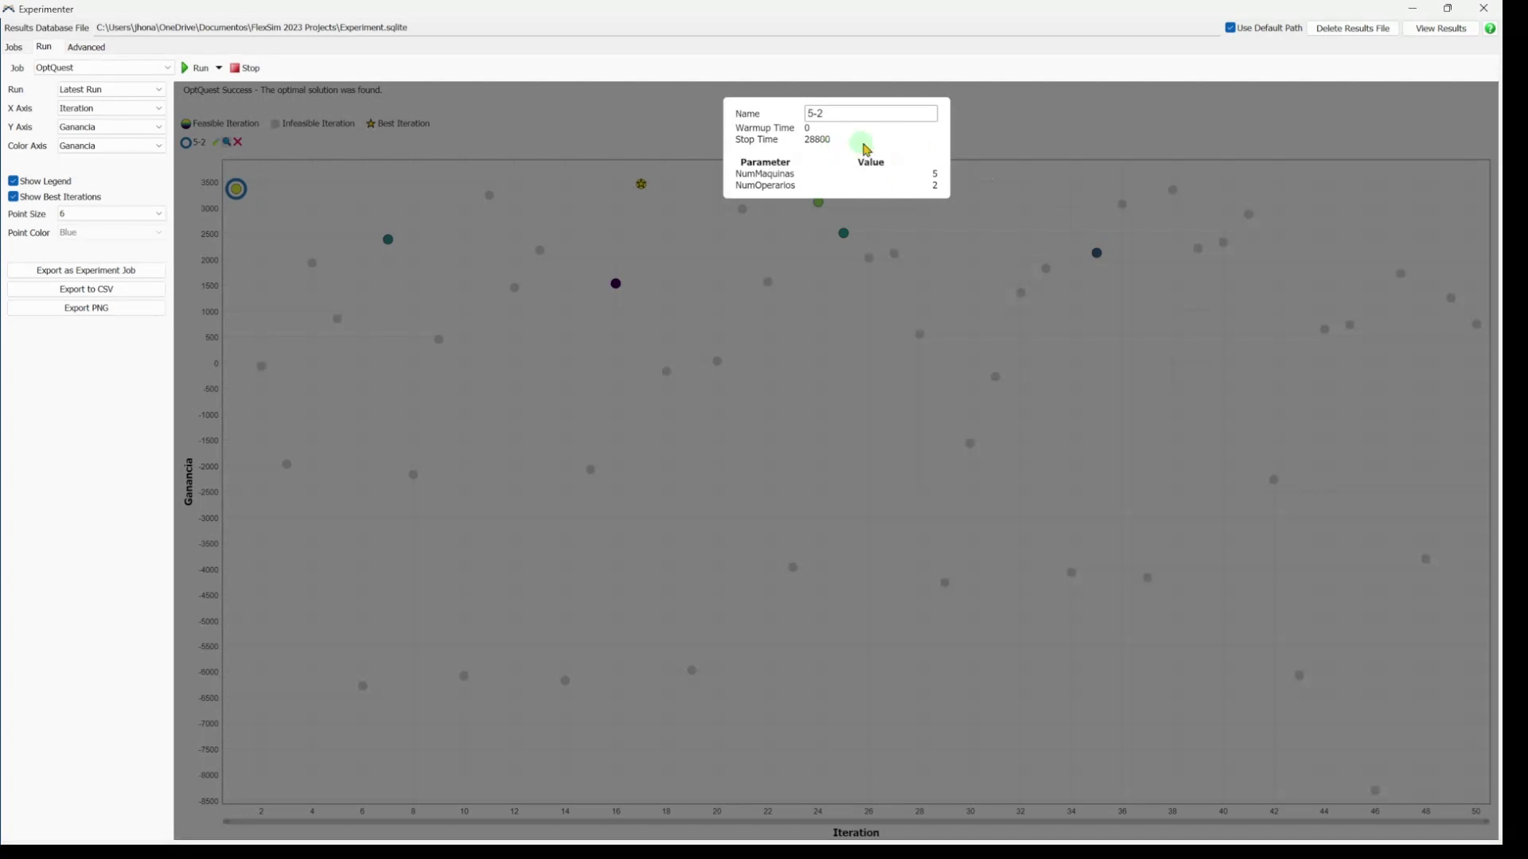
click(1009, 131)
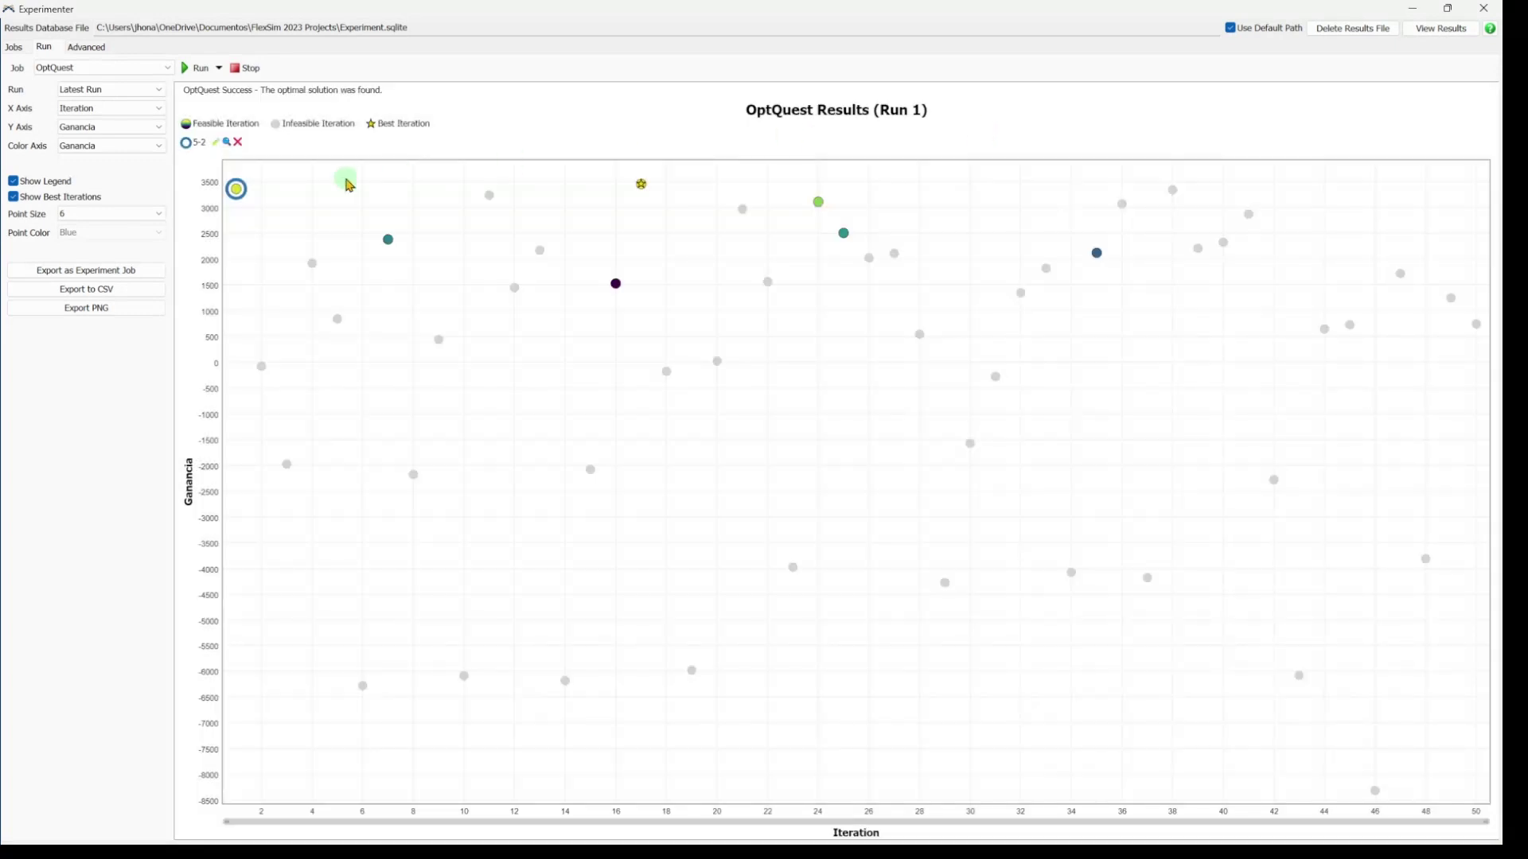
Step: Deselect the first iteration, select the best iteration in the results plot, view its parameter values, and close the details
click(236, 189)
click(642, 180)
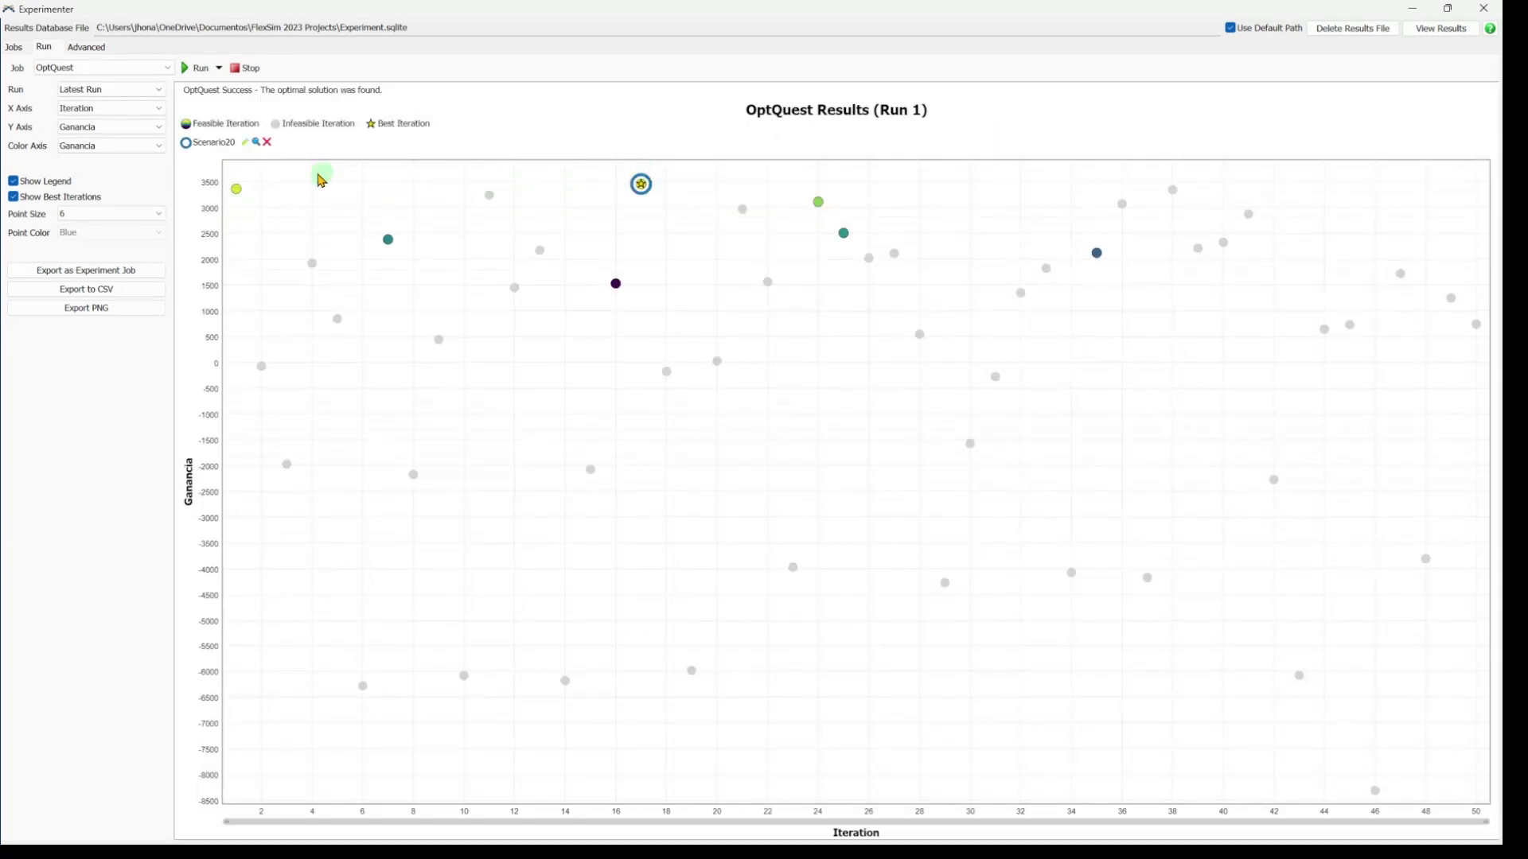
click(257, 144)
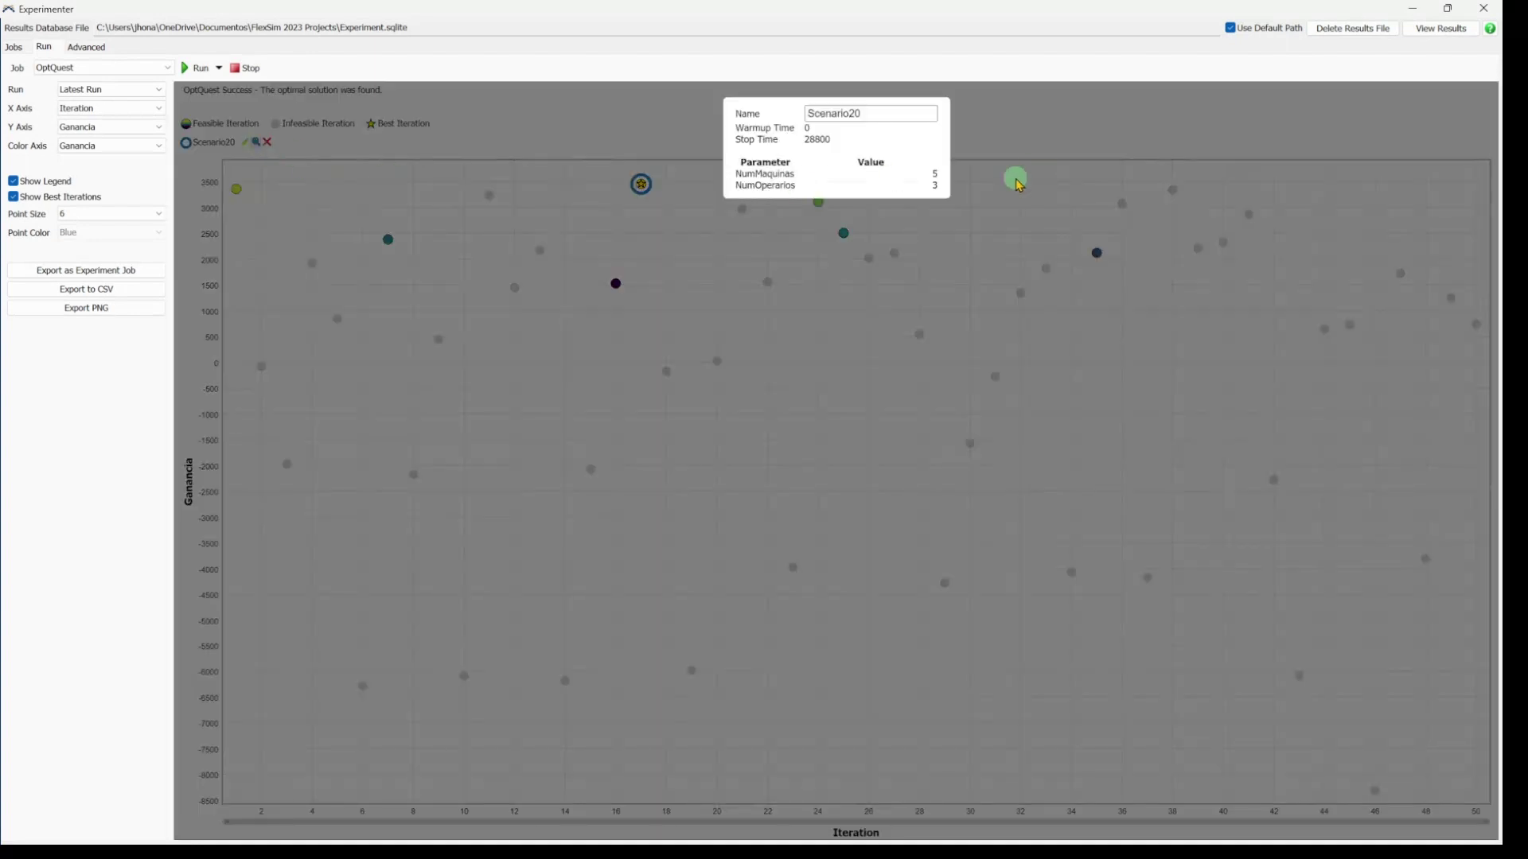
click(1029, 107)
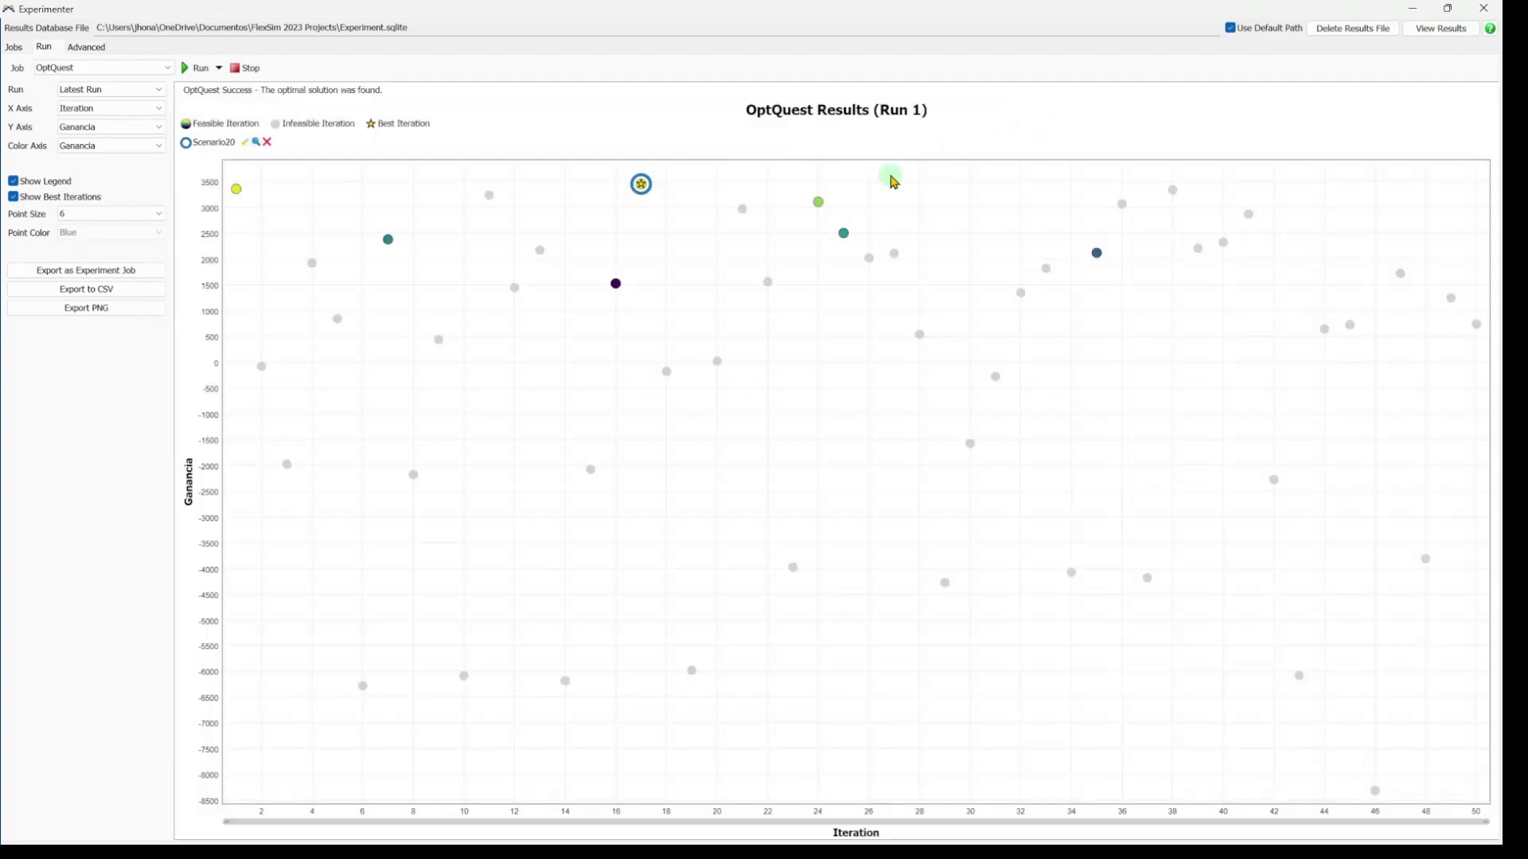
Step: Select the feasible iterations 24 and 16 in the results plot and view the parameter values of each
click(826, 204)
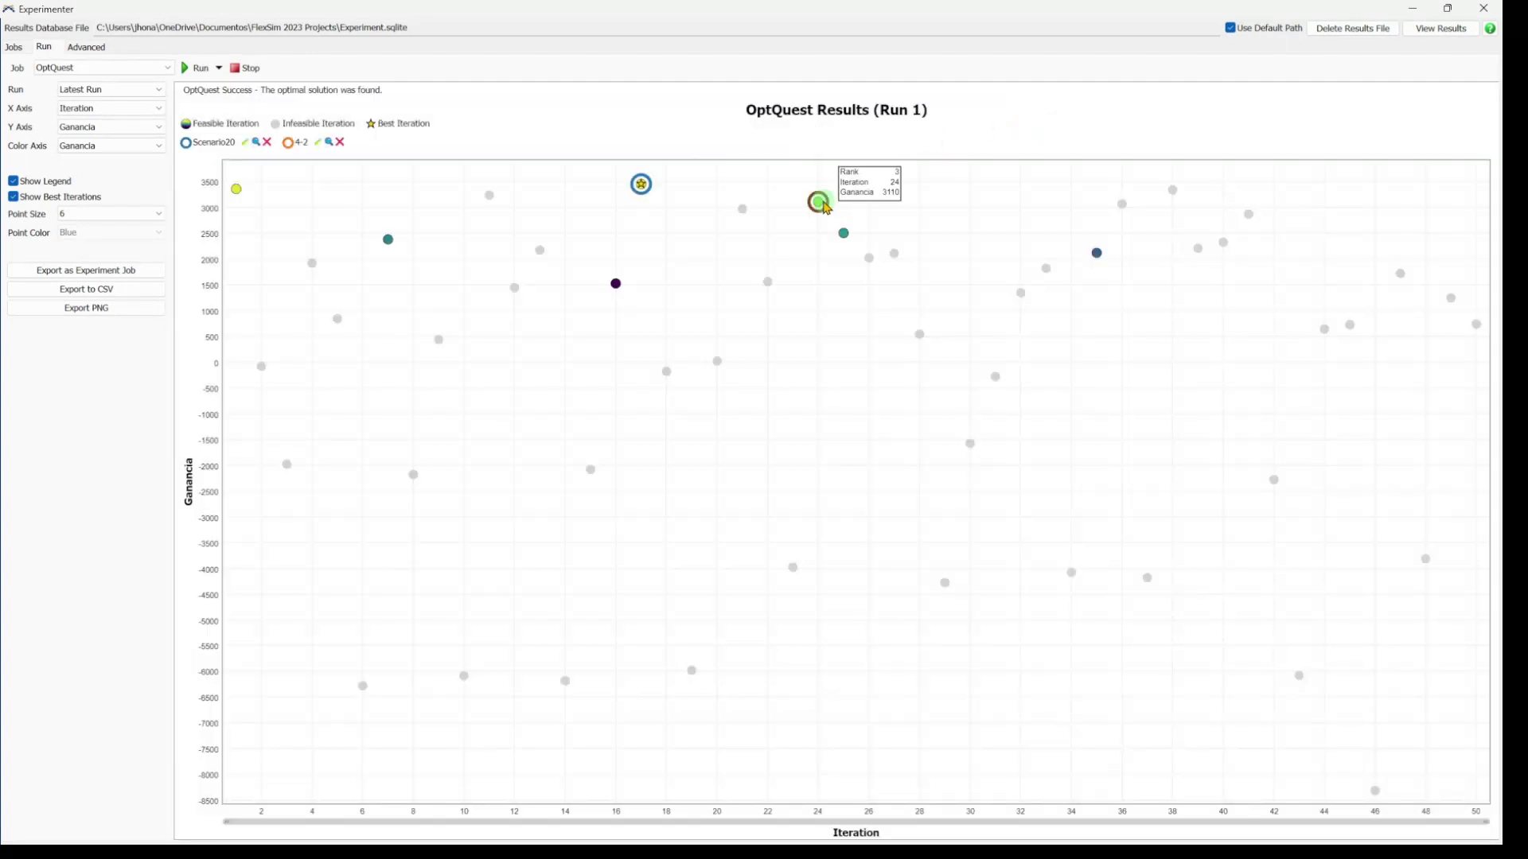
click(329, 144)
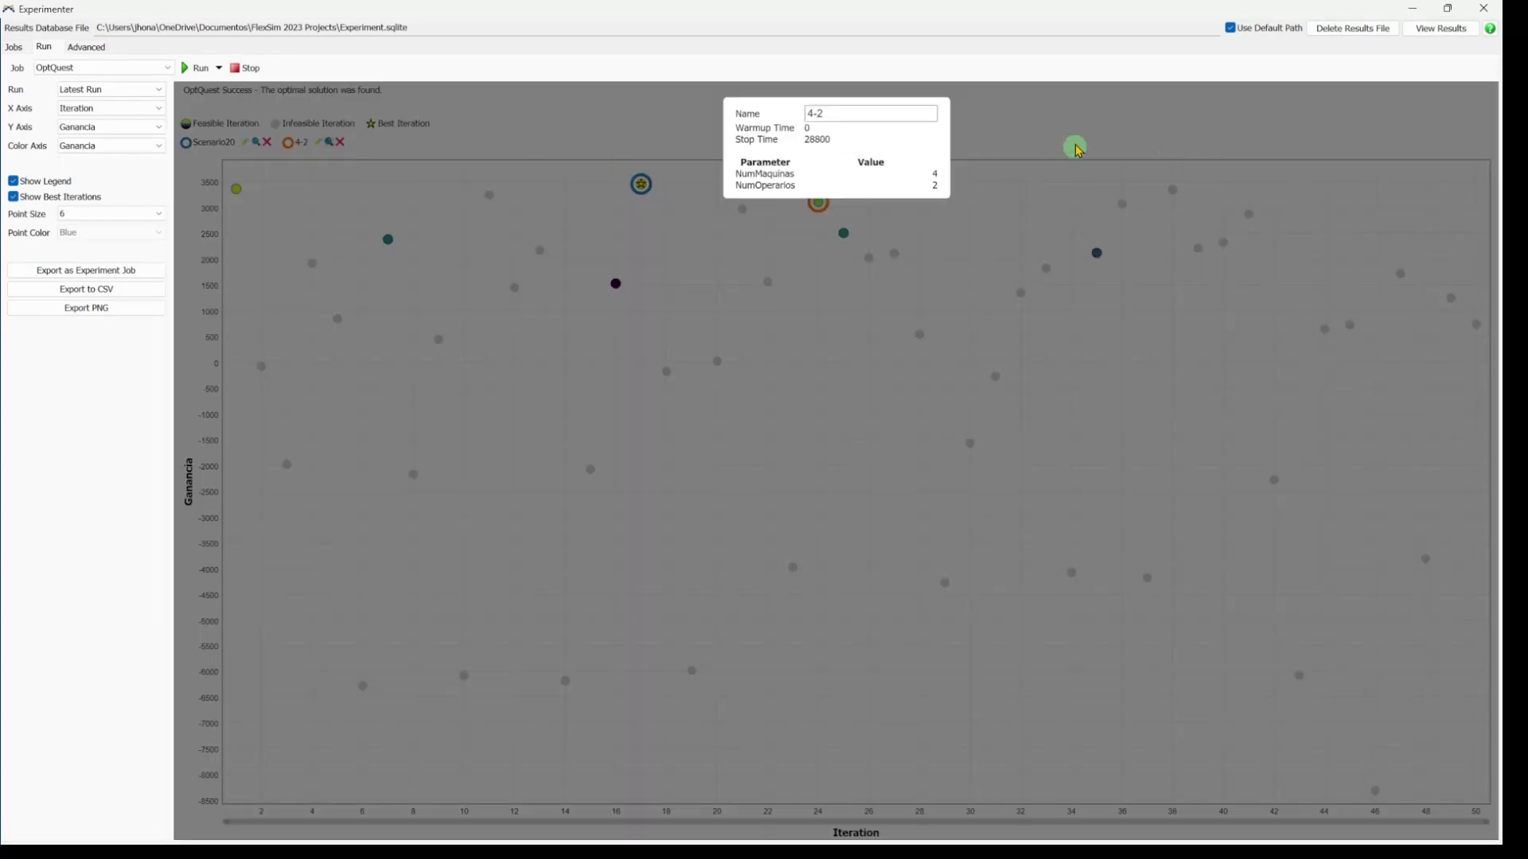
click(1006, 112)
click(614, 288)
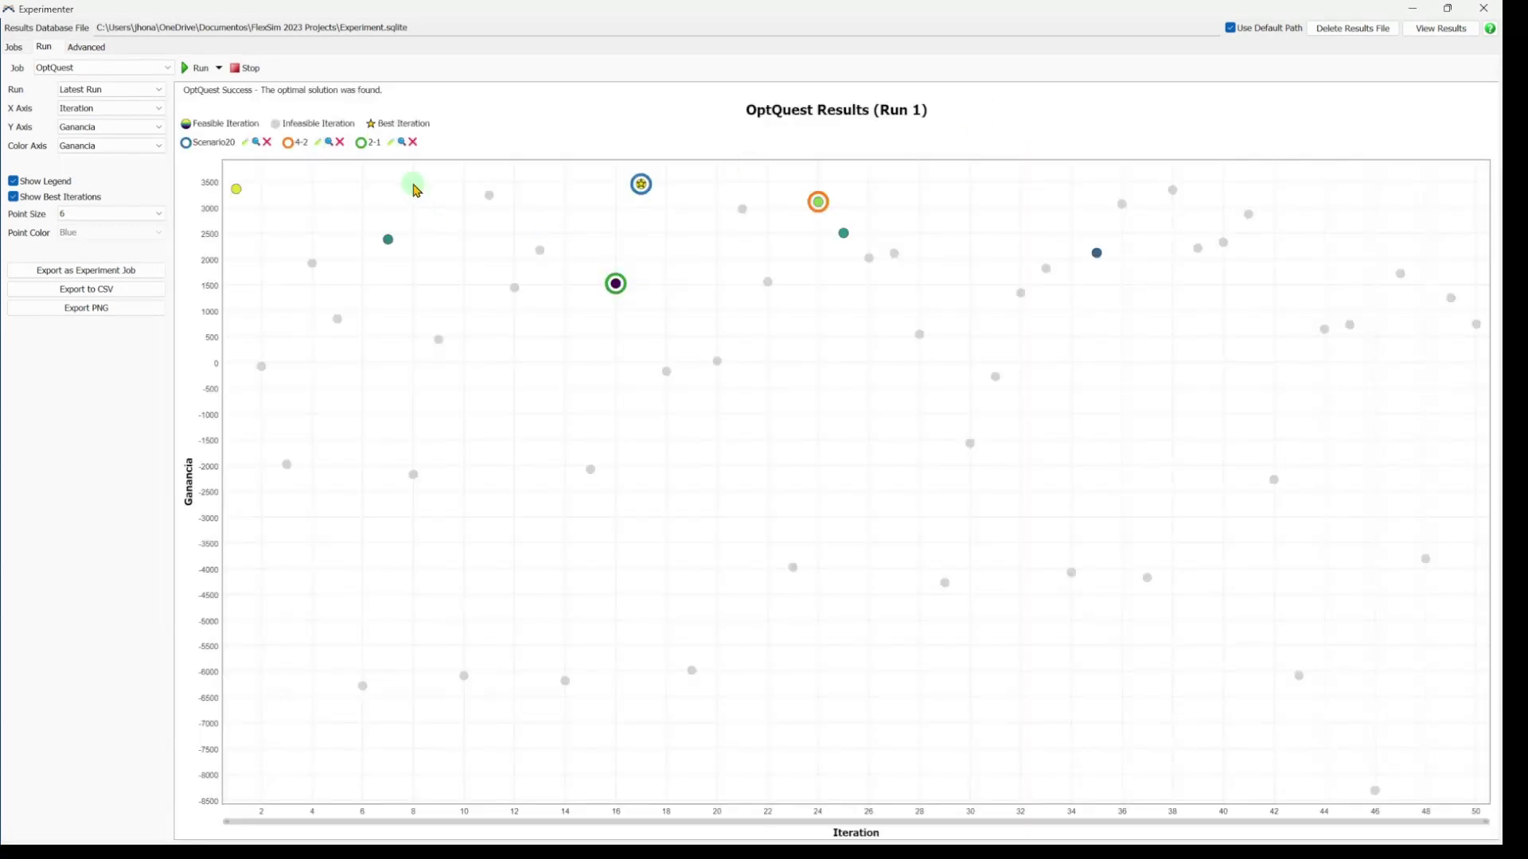
click(404, 143)
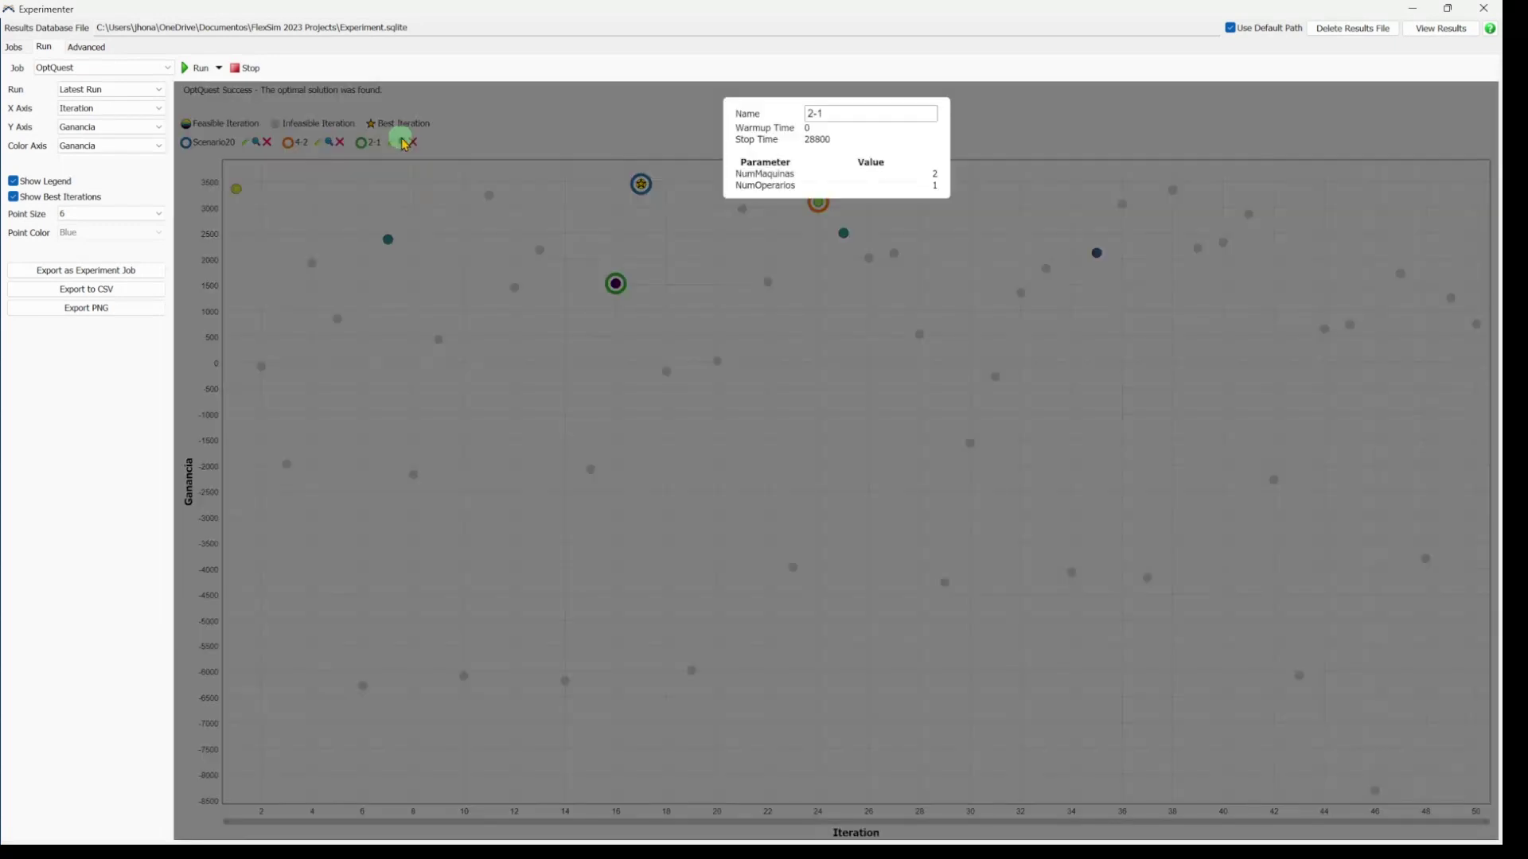
click(1055, 118)
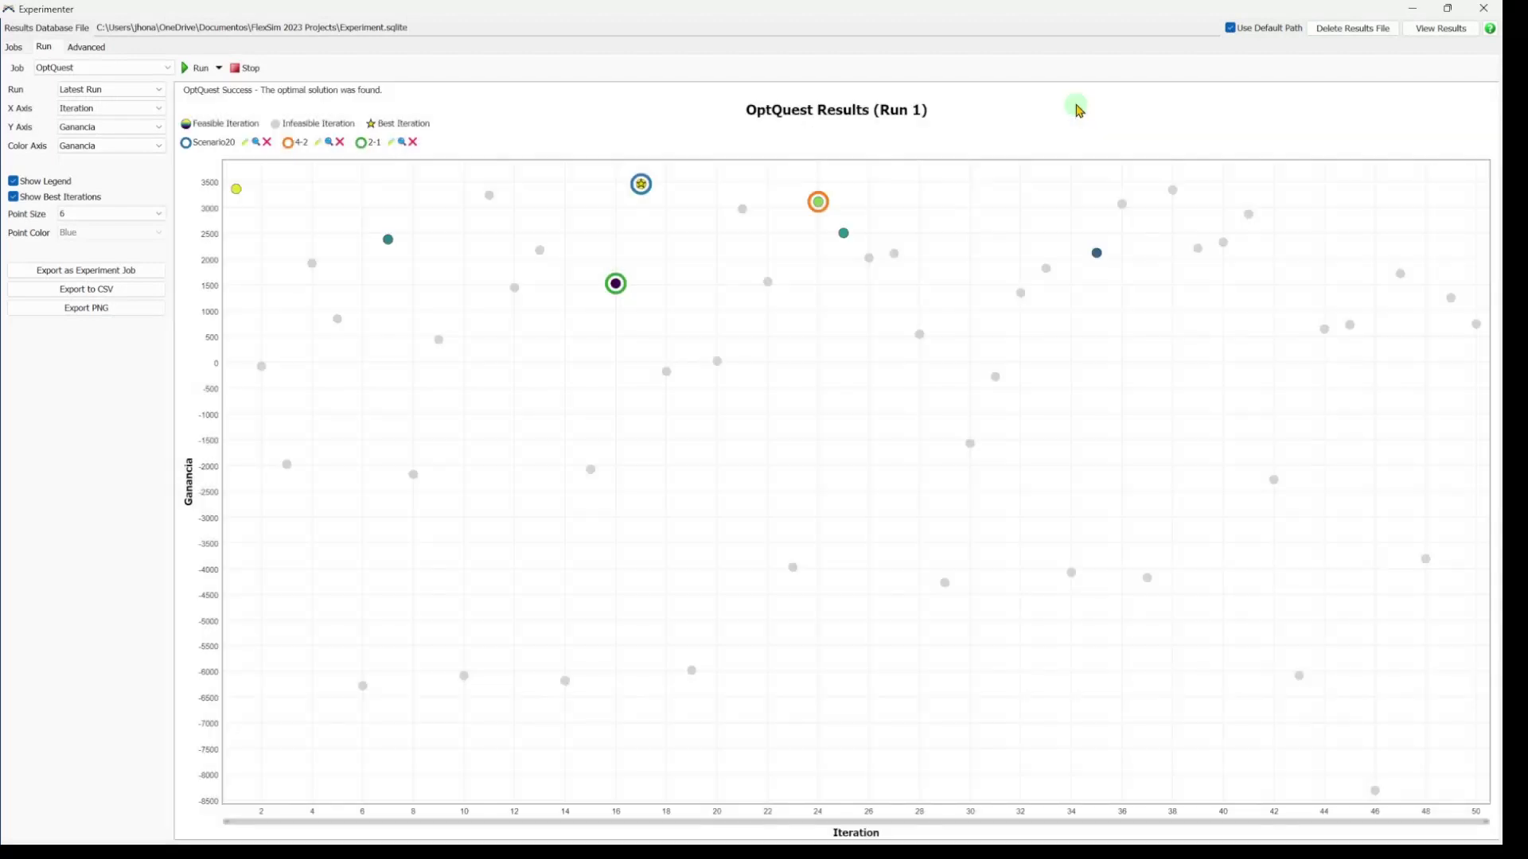
Step: Add iteration 7 to the selected points, view its parameter values, and close the details
click(387, 239)
click(504, 142)
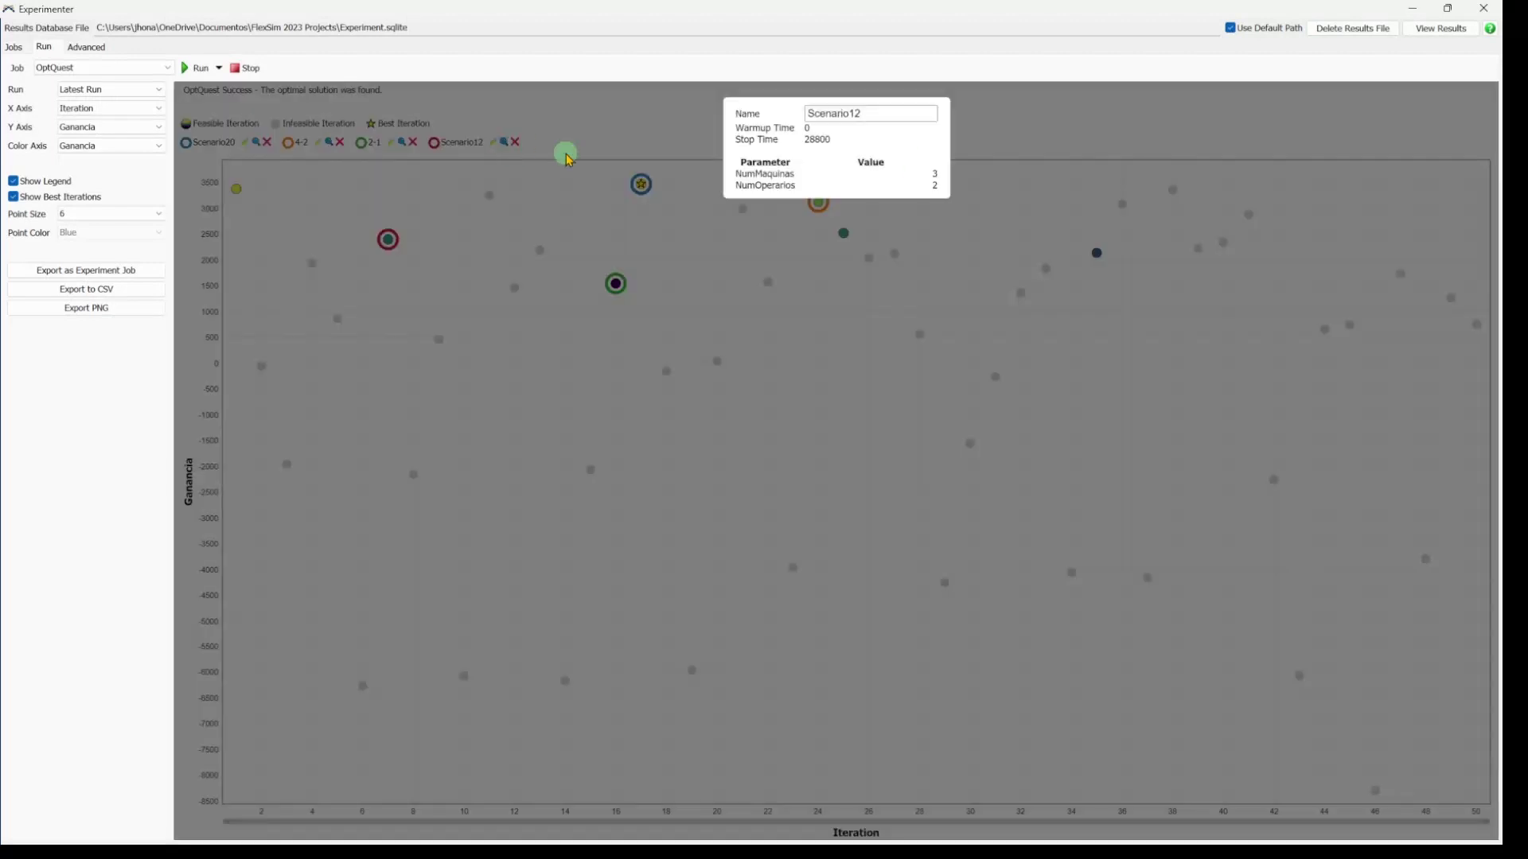
click(1084, 127)
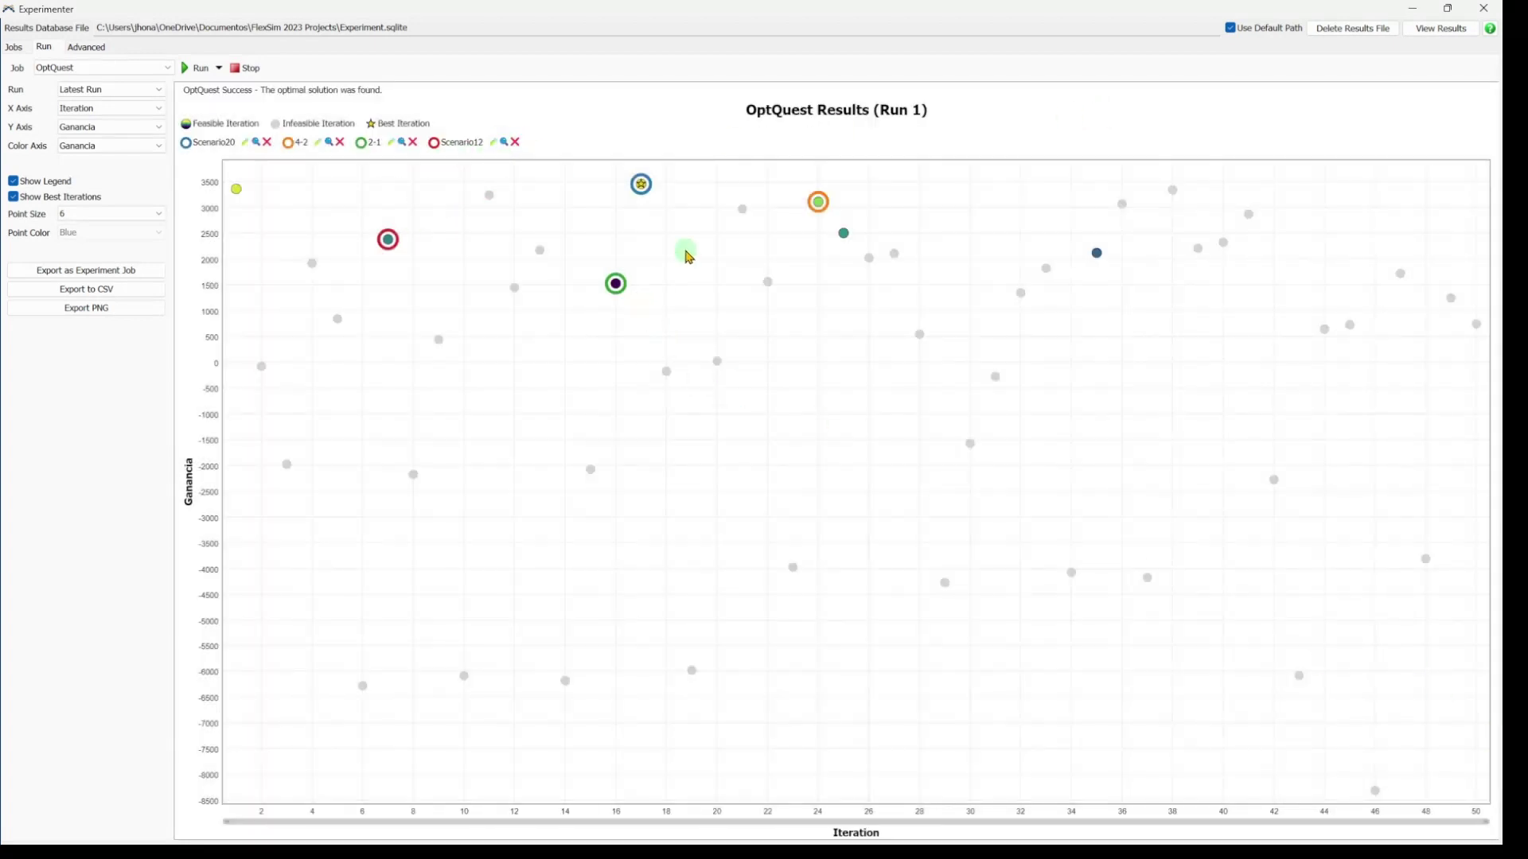
Step: Delete all results of Scenario12 with the best iteration deselected, and view the parameter values of scenario 4-2
click(642, 188)
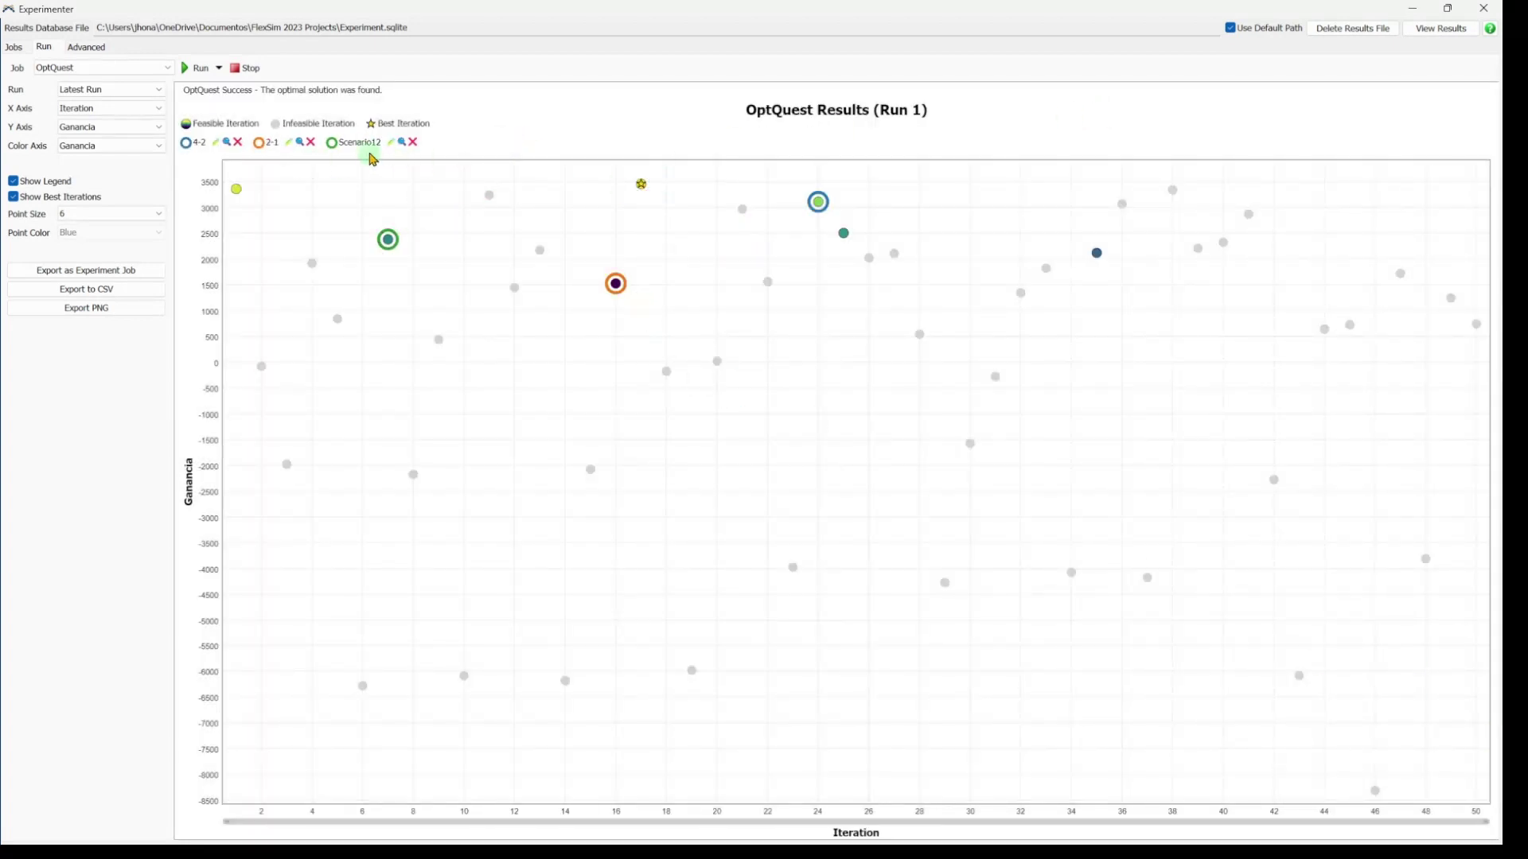
click(415, 145)
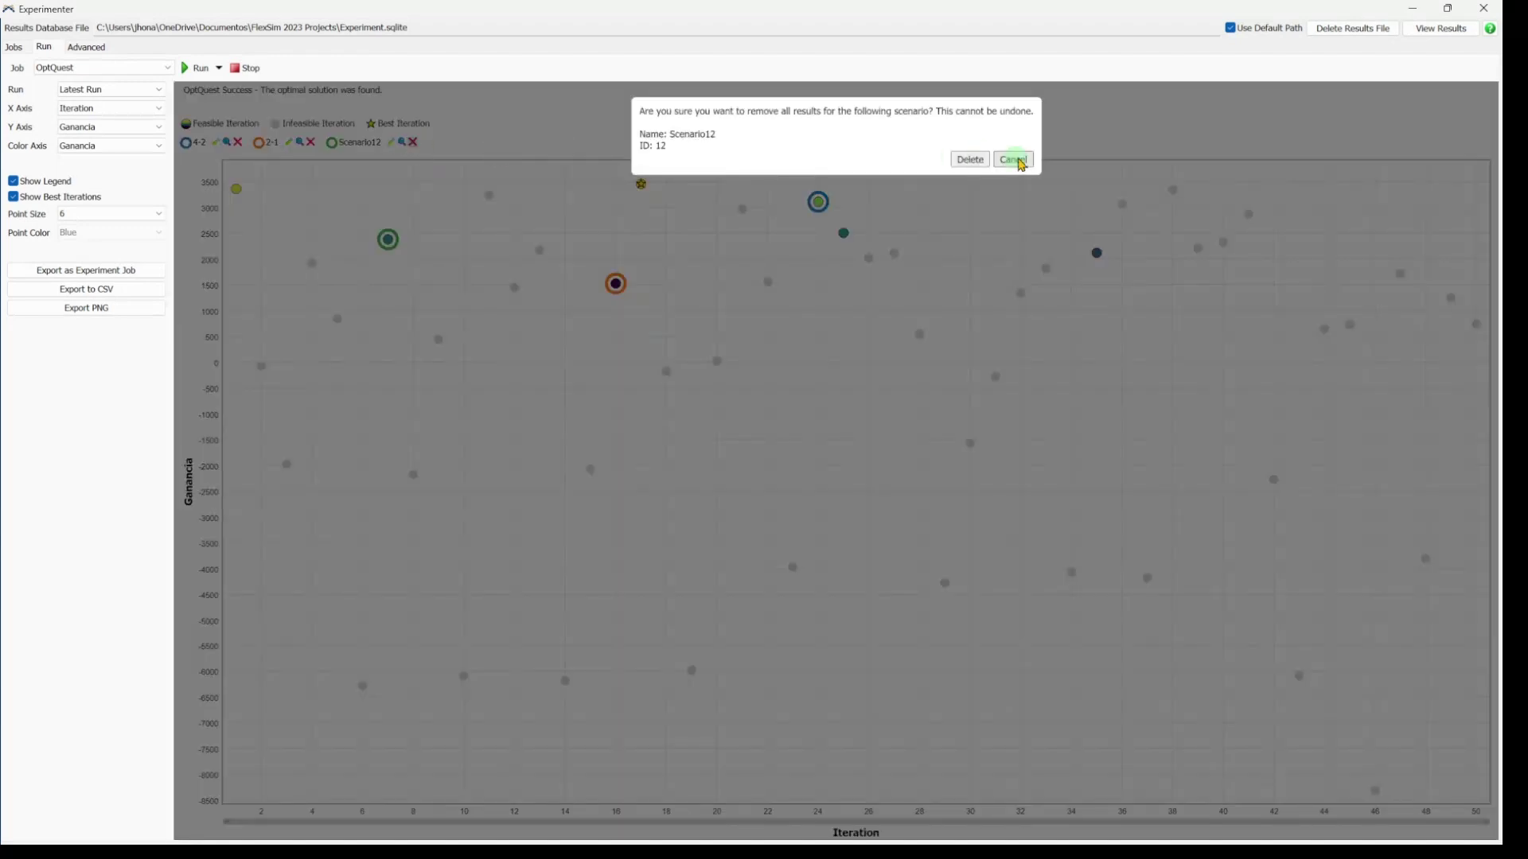
click(972, 162)
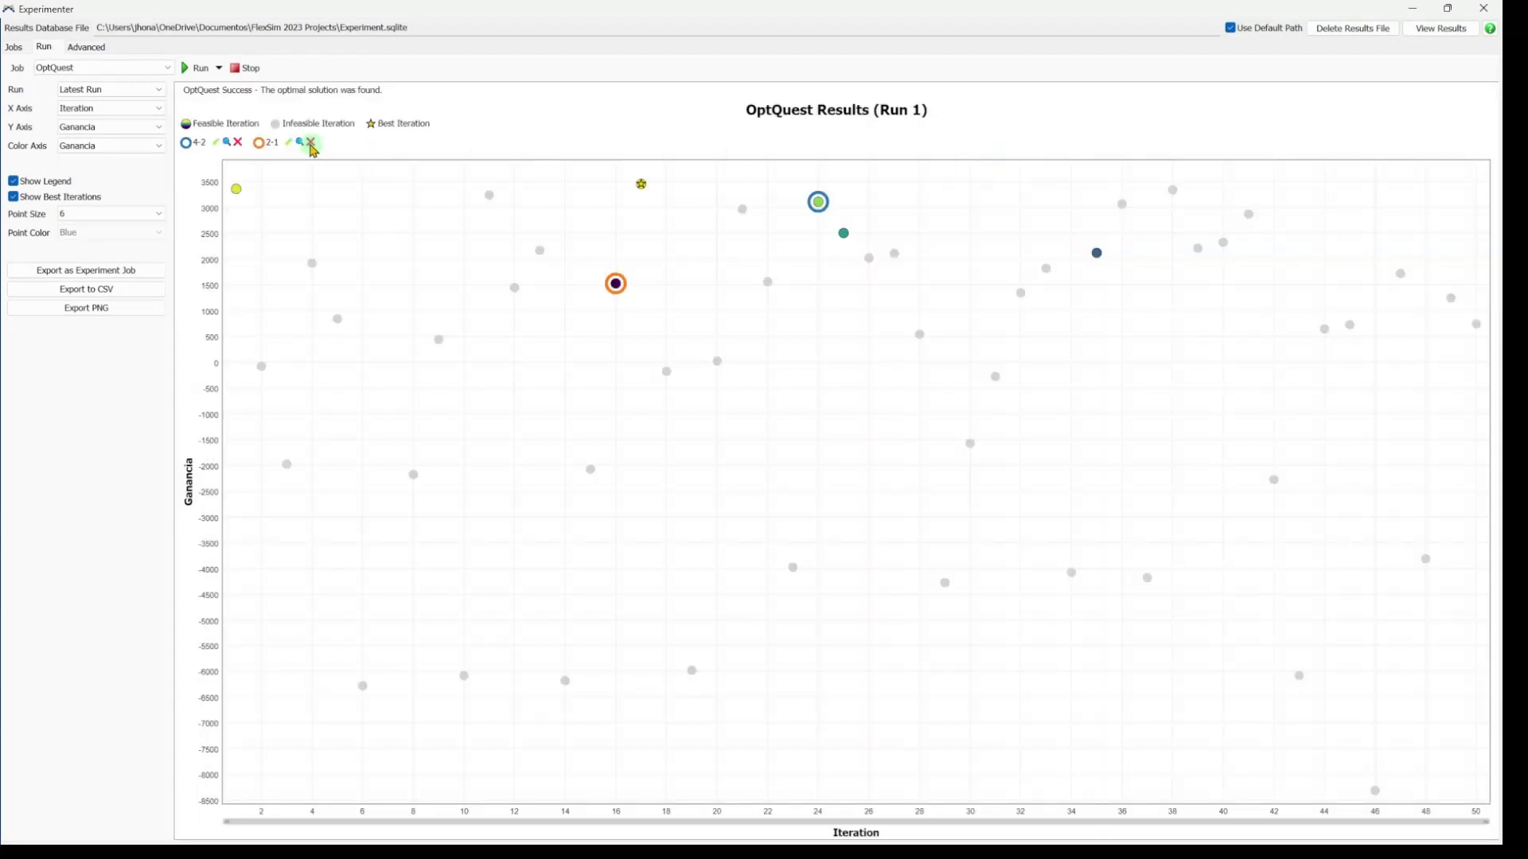
click(230, 150)
click(1009, 130)
Step: Select the best iteration again and apply Scenario20 with replication 1 to the model
click(642, 187)
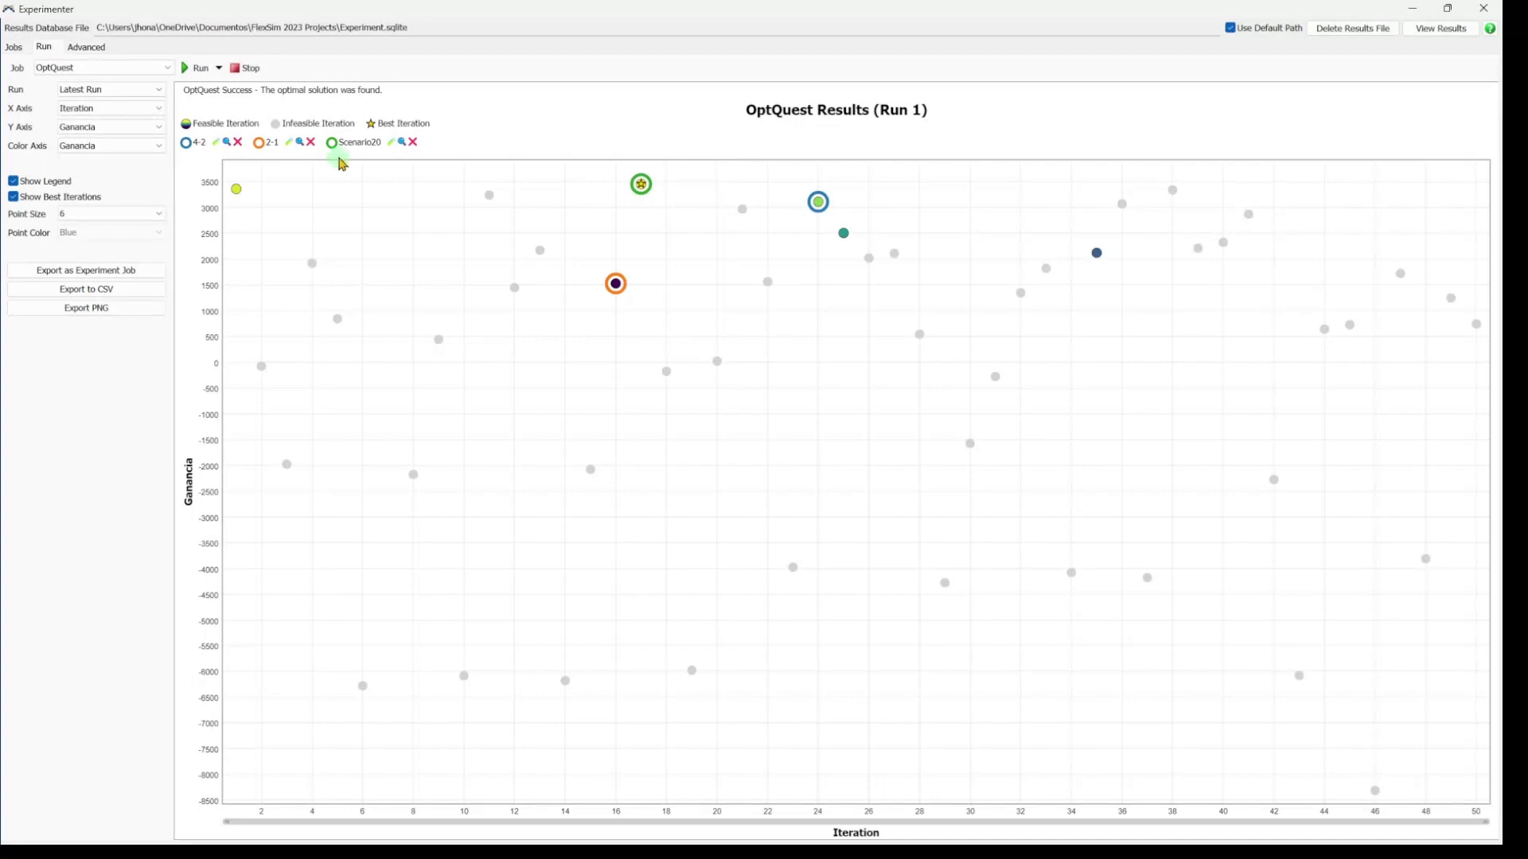
click(393, 146)
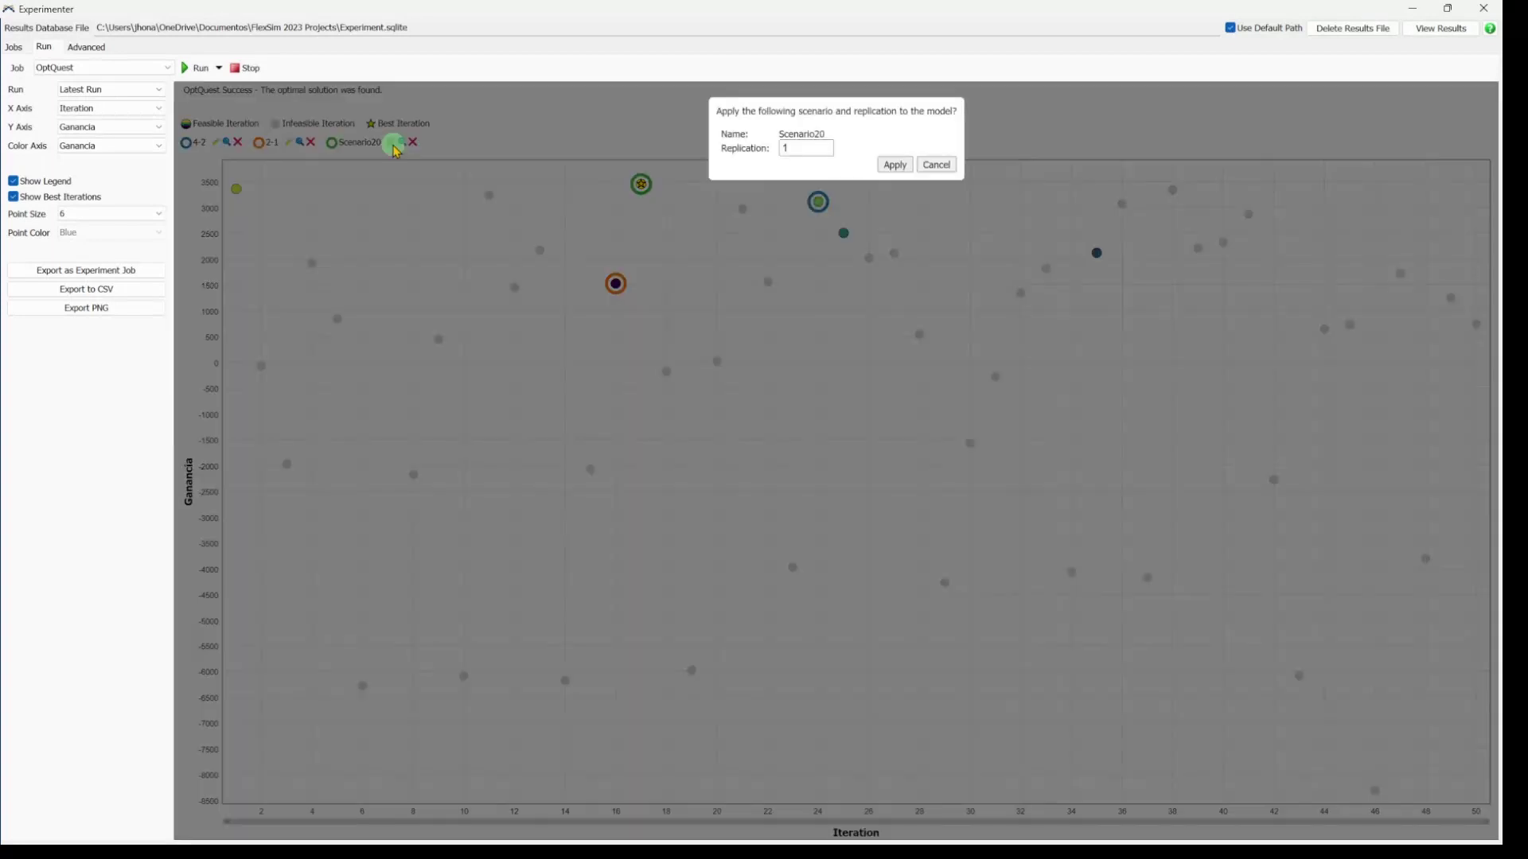
click(804, 148)
click(895, 165)
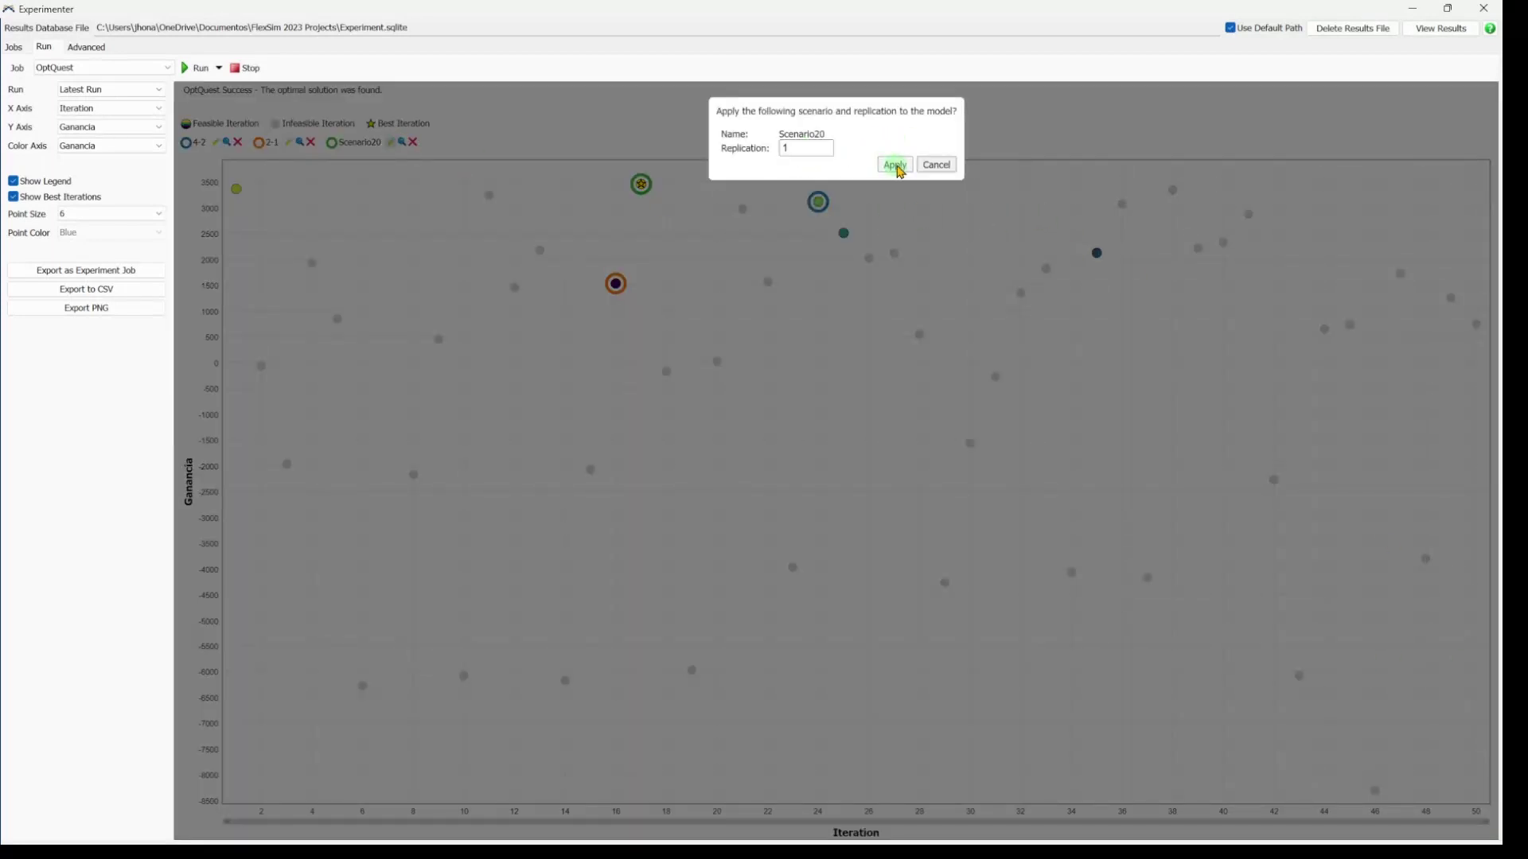